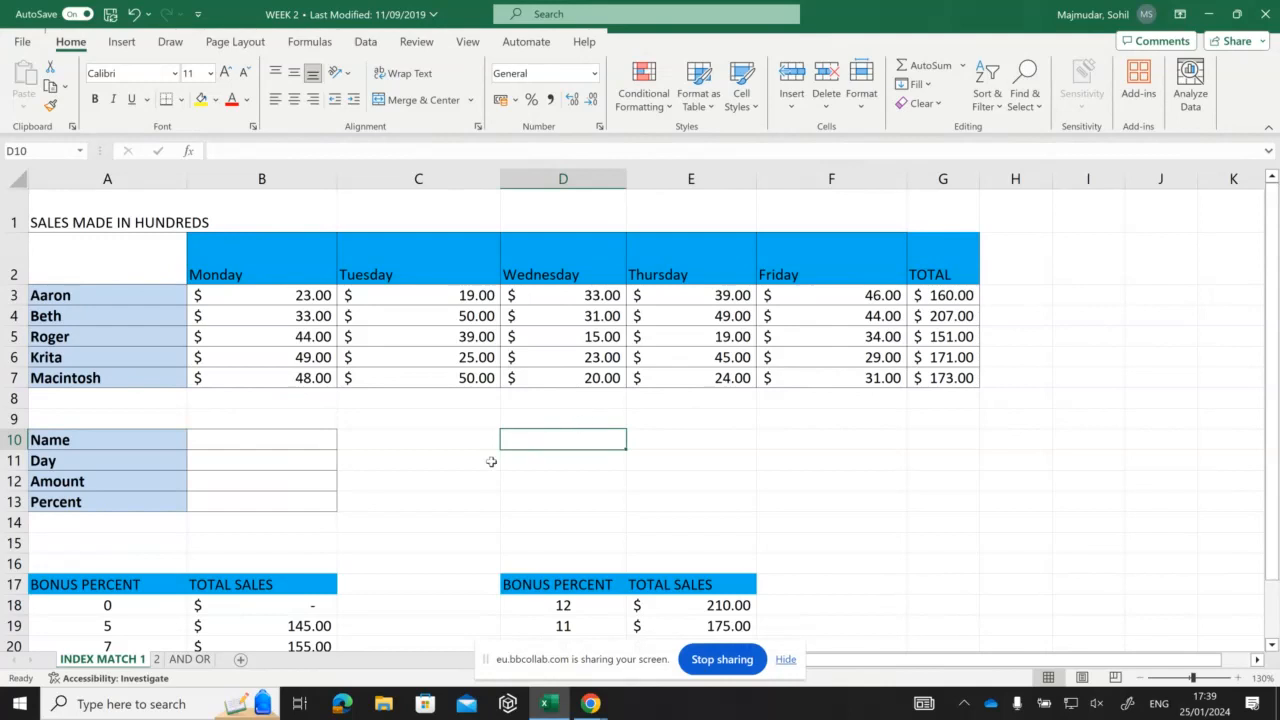
Step: Enter the formula =MATCH(B10,A3:A7,0) in C10 to find the lookup name's position in the salesperson list
click(420, 445)
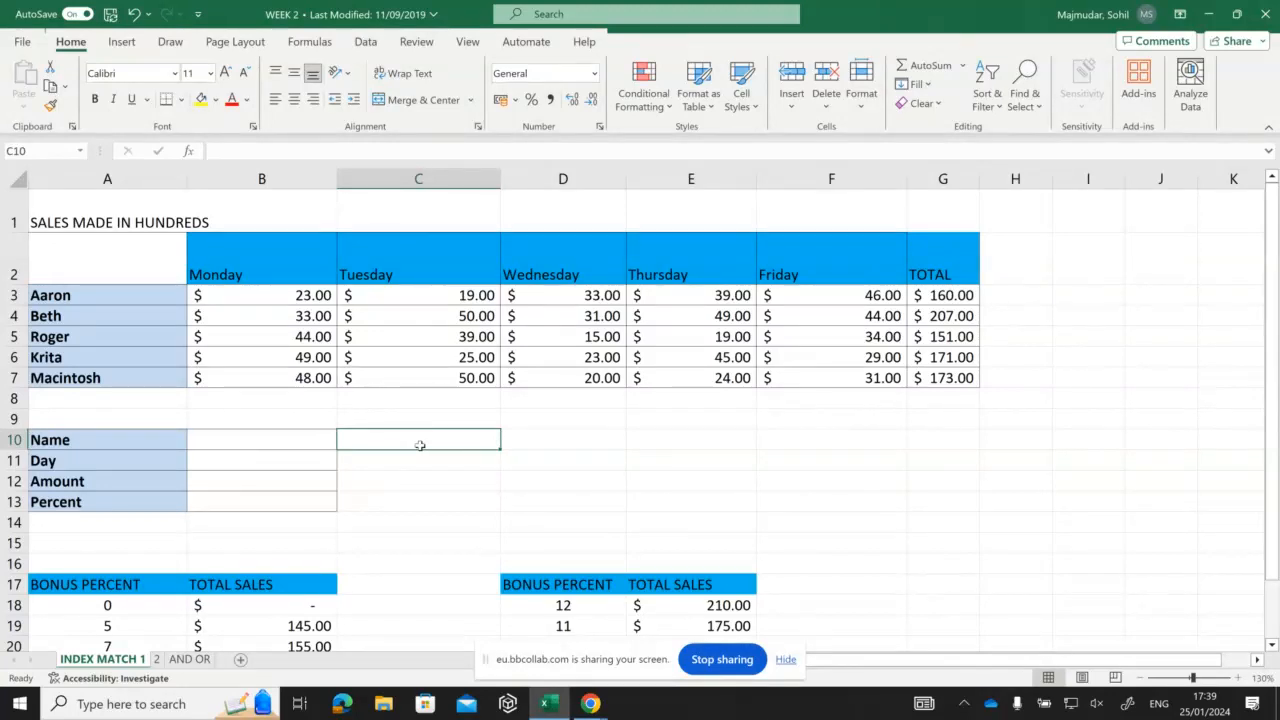
click(1239, 679)
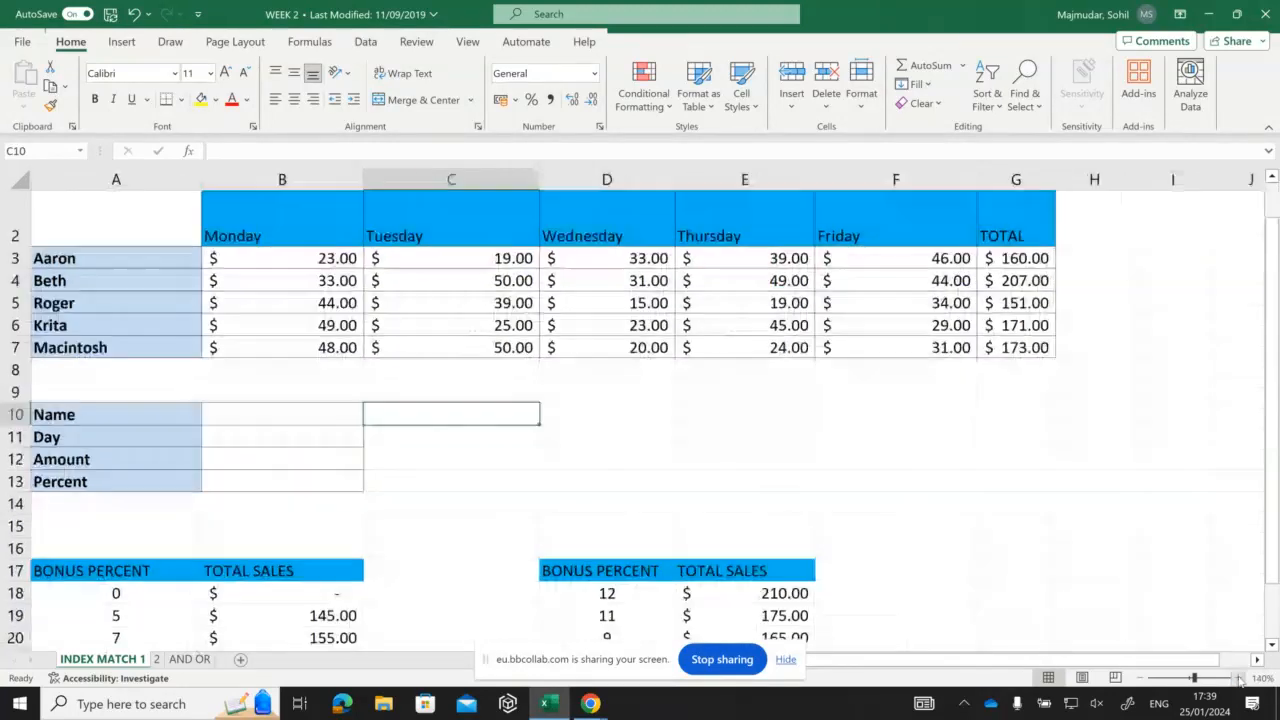
click(1272, 177)
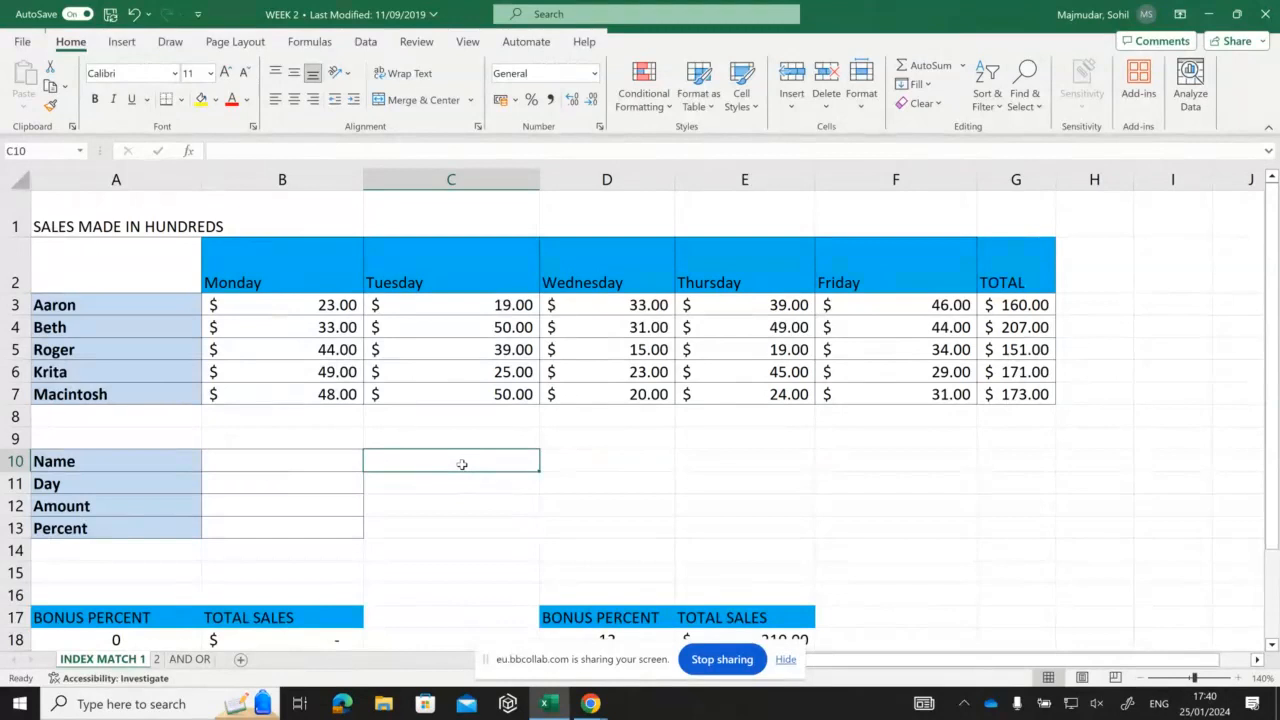
text(=)
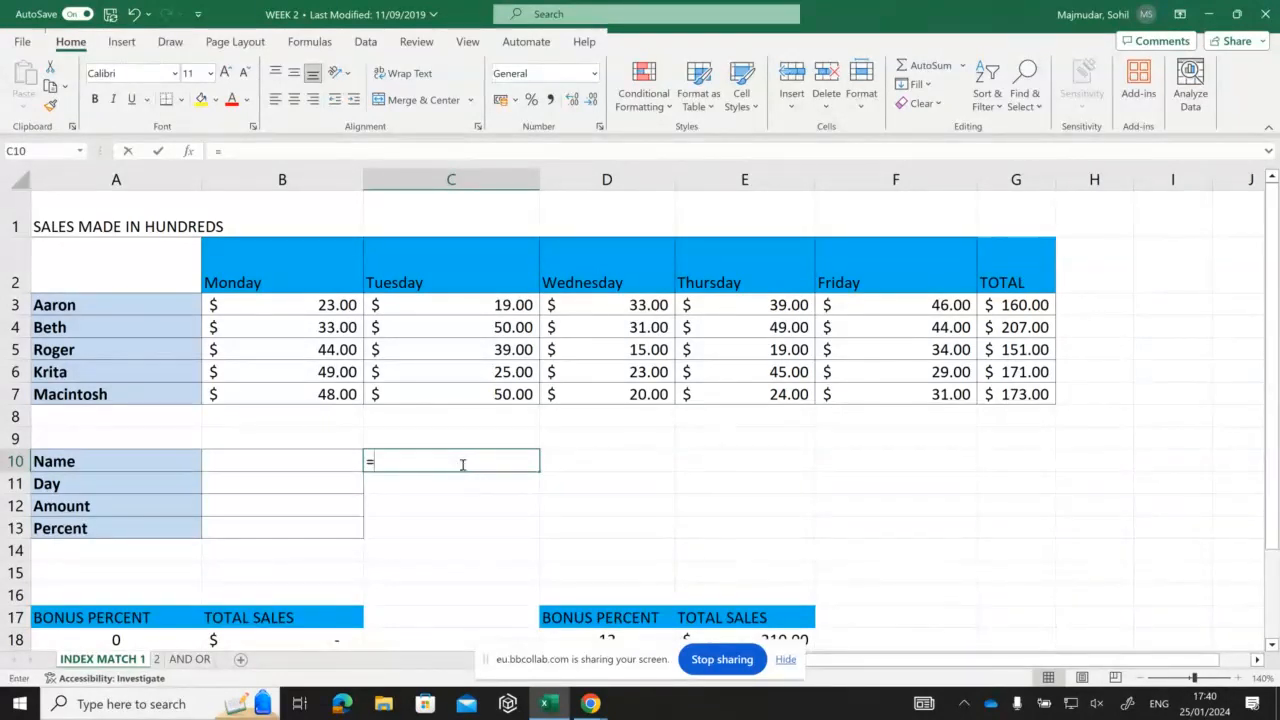
text(MATCH()
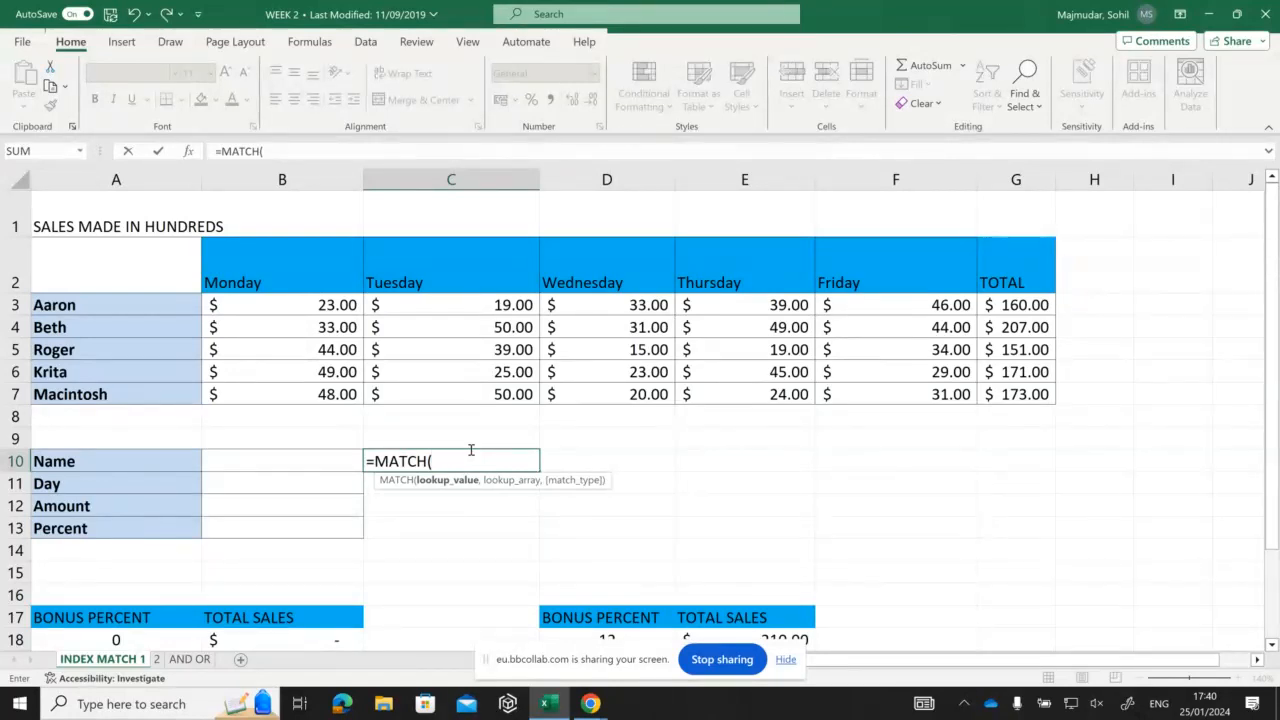
click(298, 461)
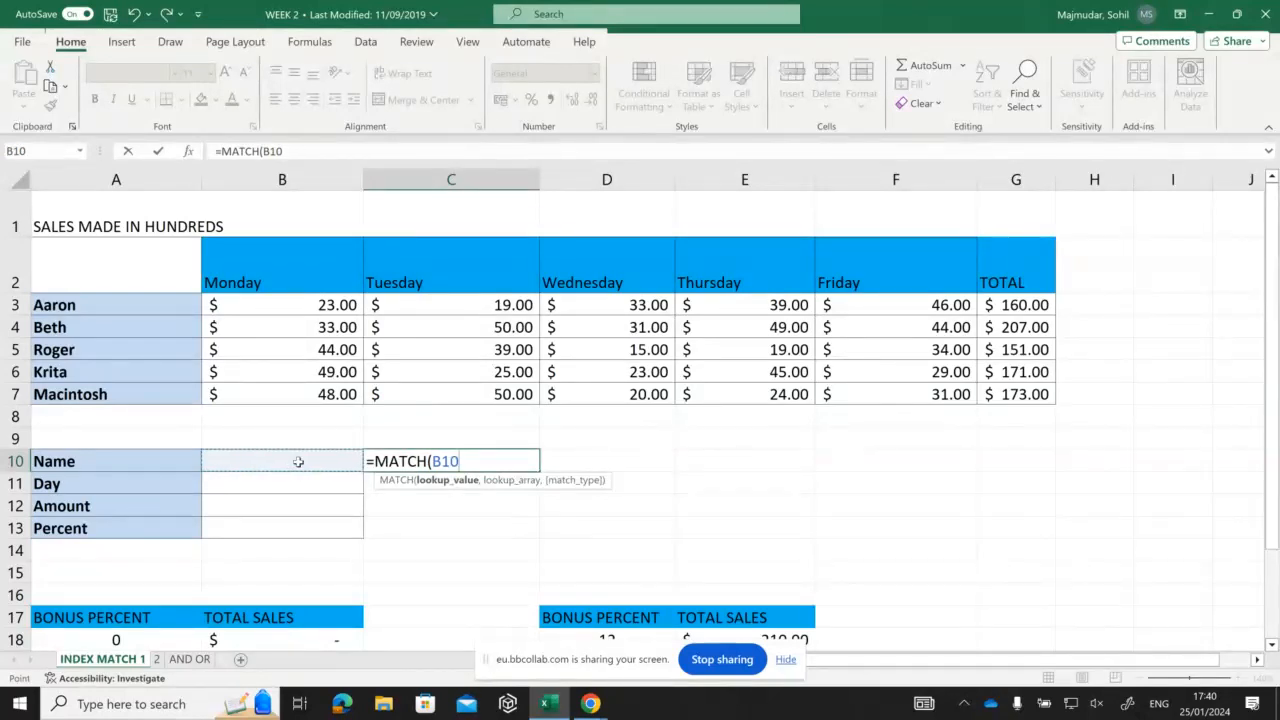
text(,)
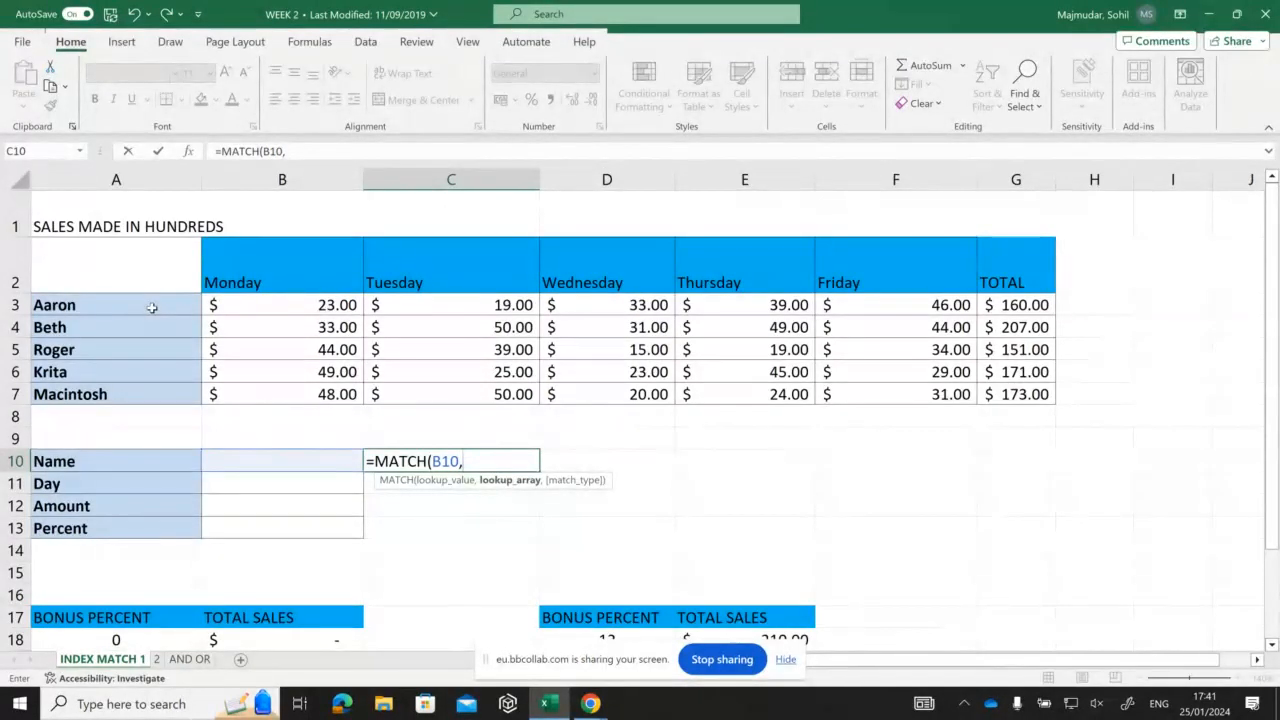
drag(151, 308, 146, 403)
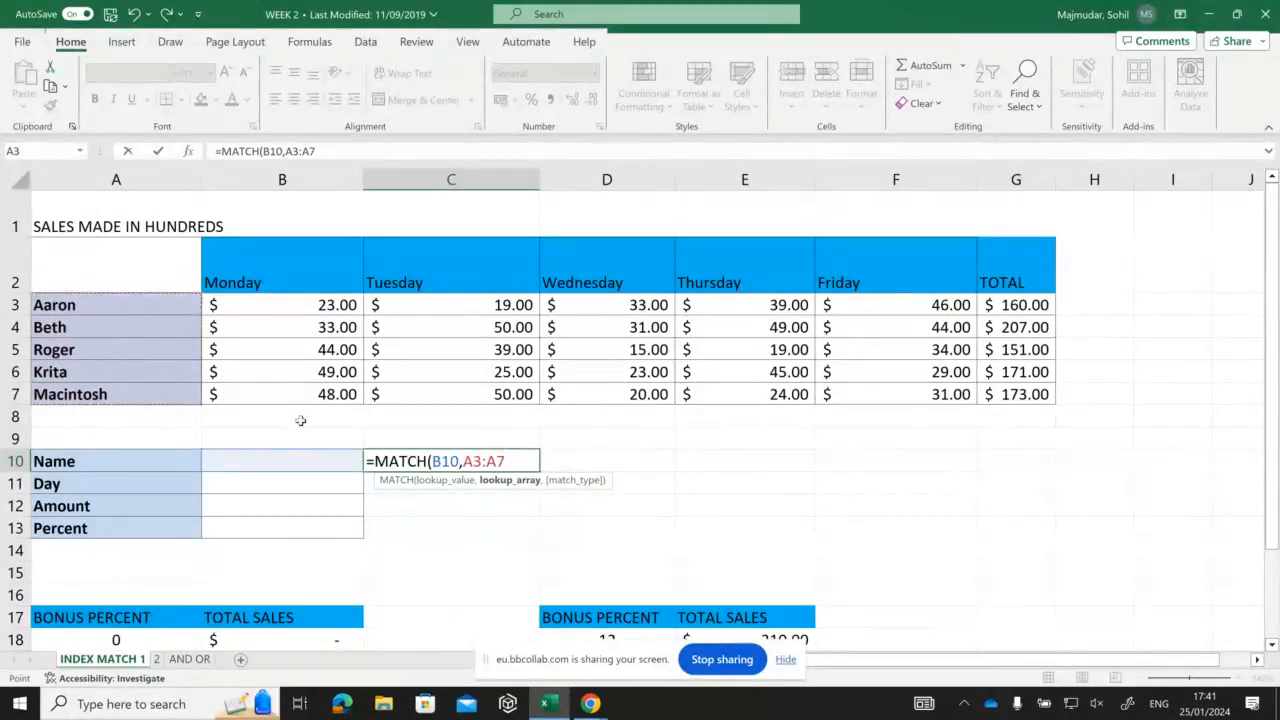
text(,)
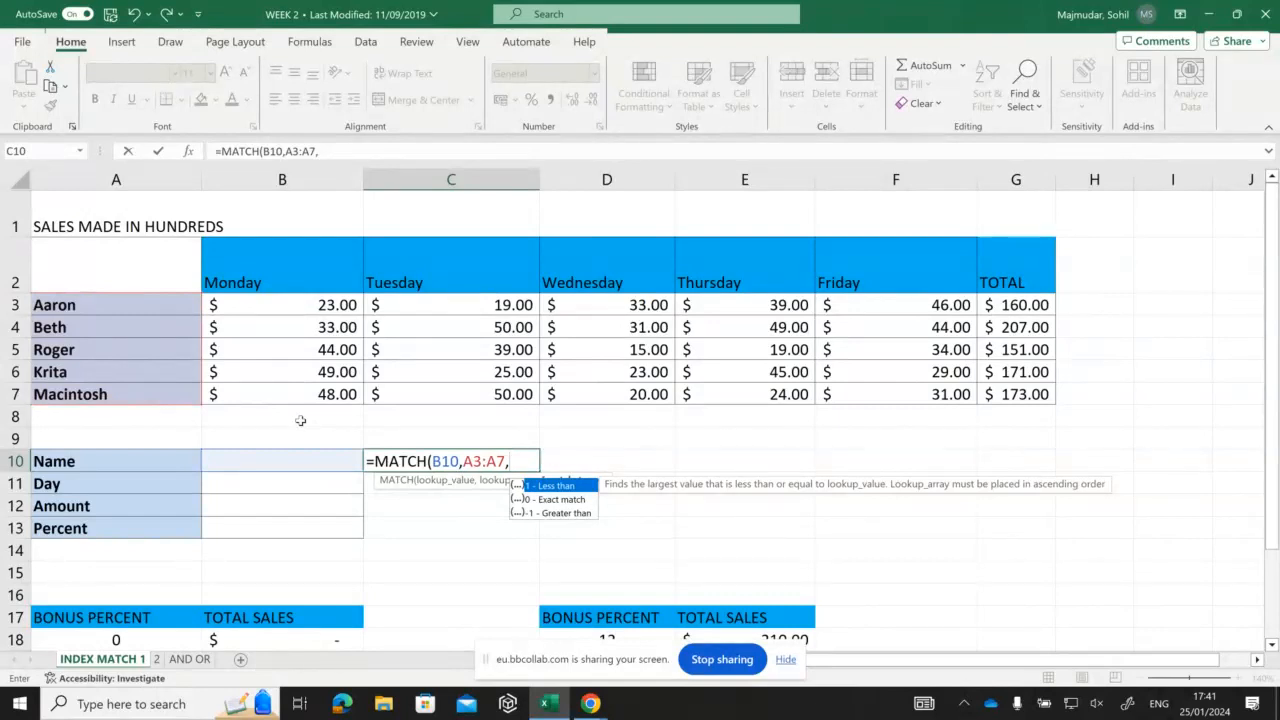
text(0)
text())
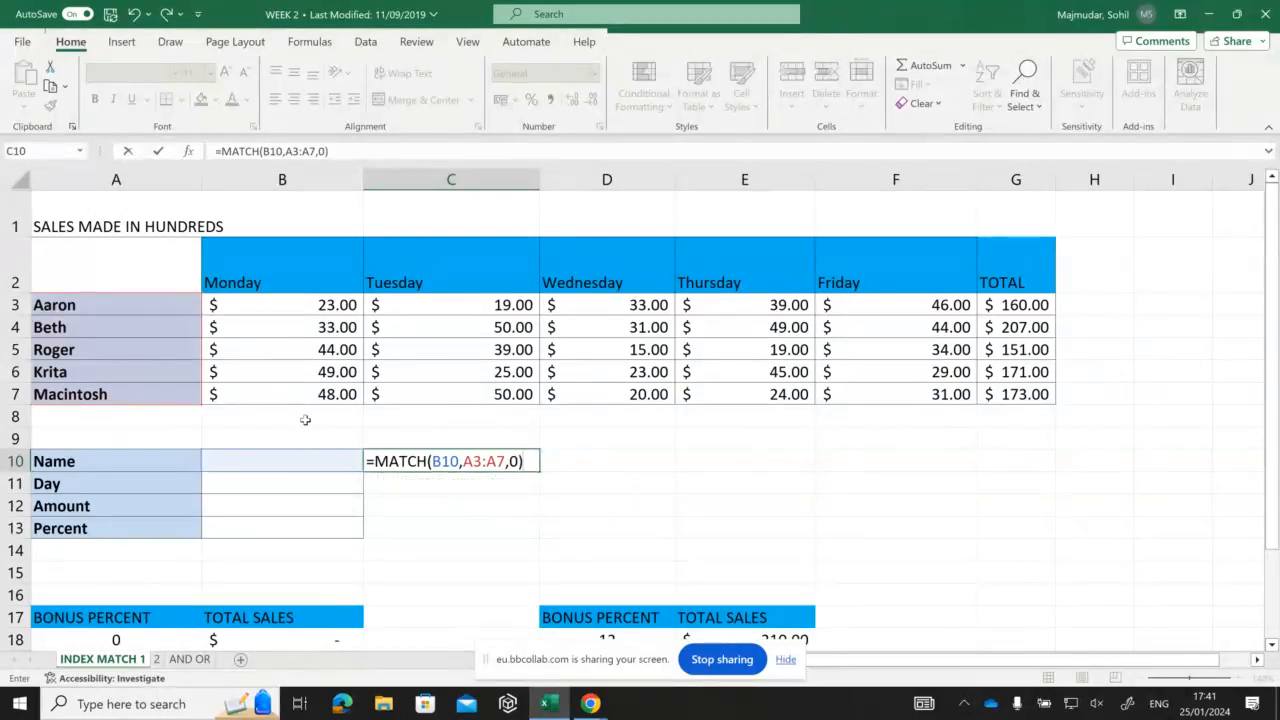
key(Return)
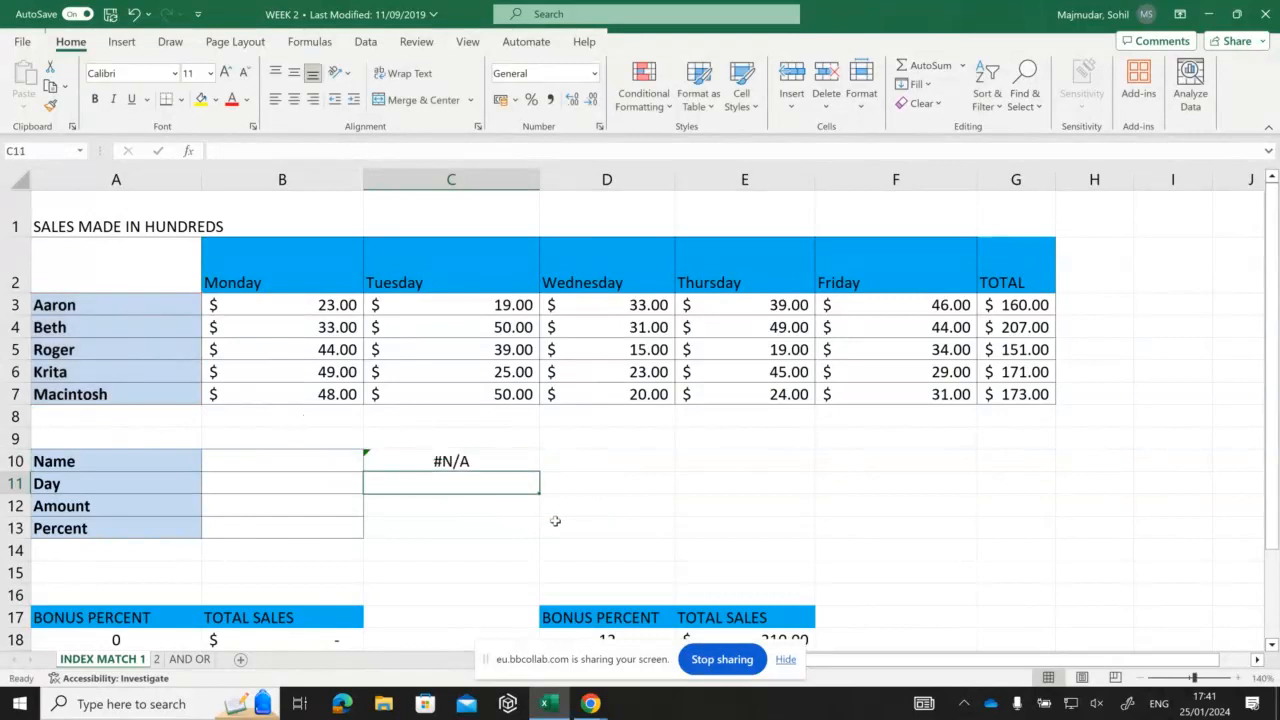
Step: Enter the salesperson's name from A6 as the lookup name in B10, check C10, and dismiss the autosave notice
click(311, 457)
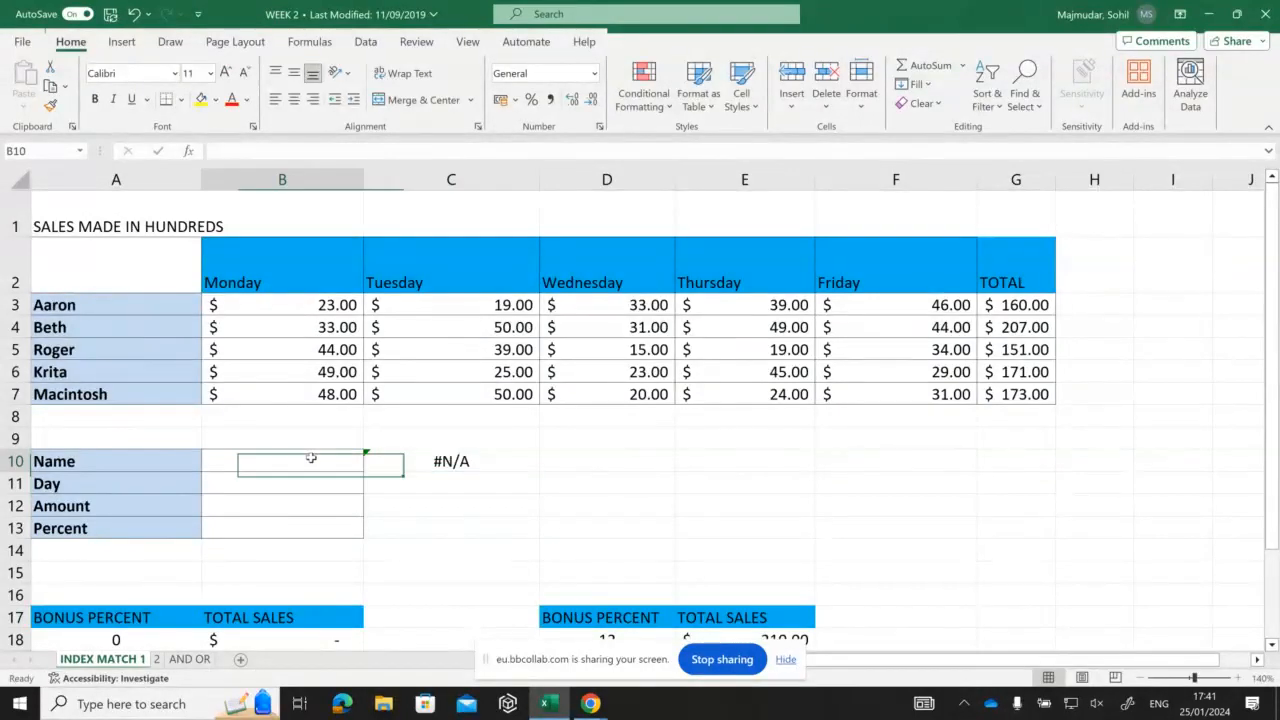
click(430, 461)
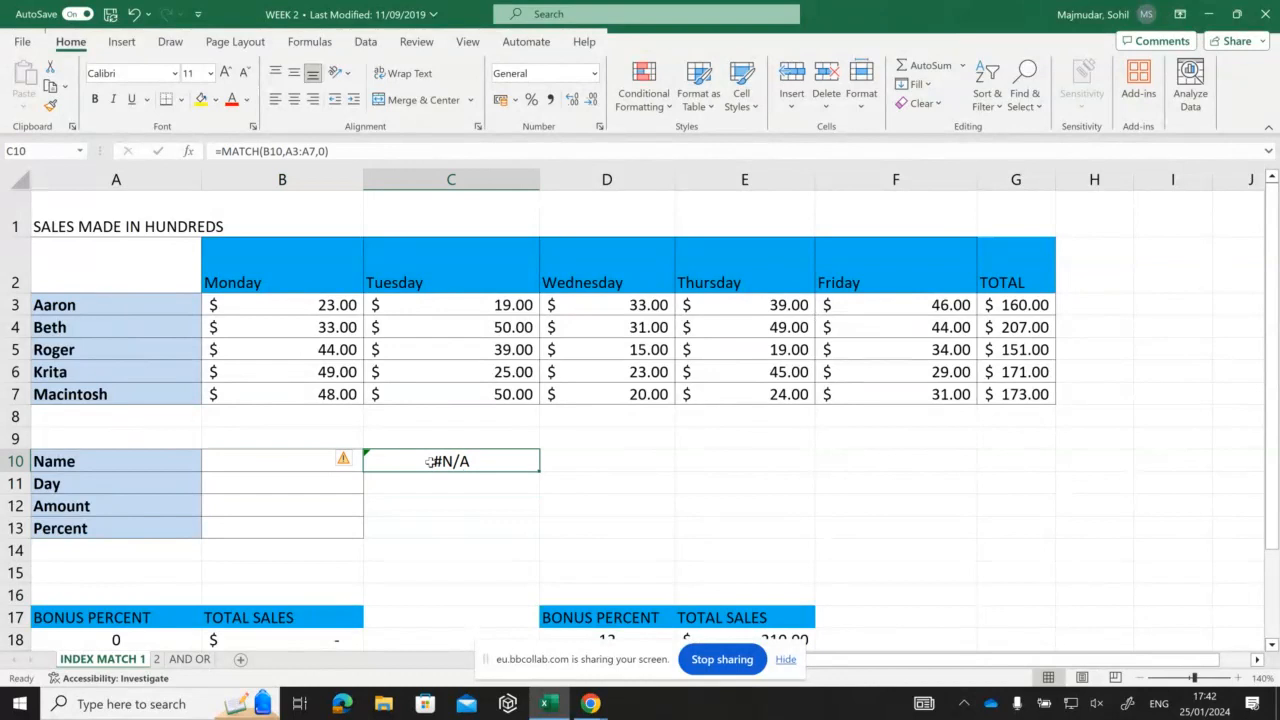
click(310, 460)
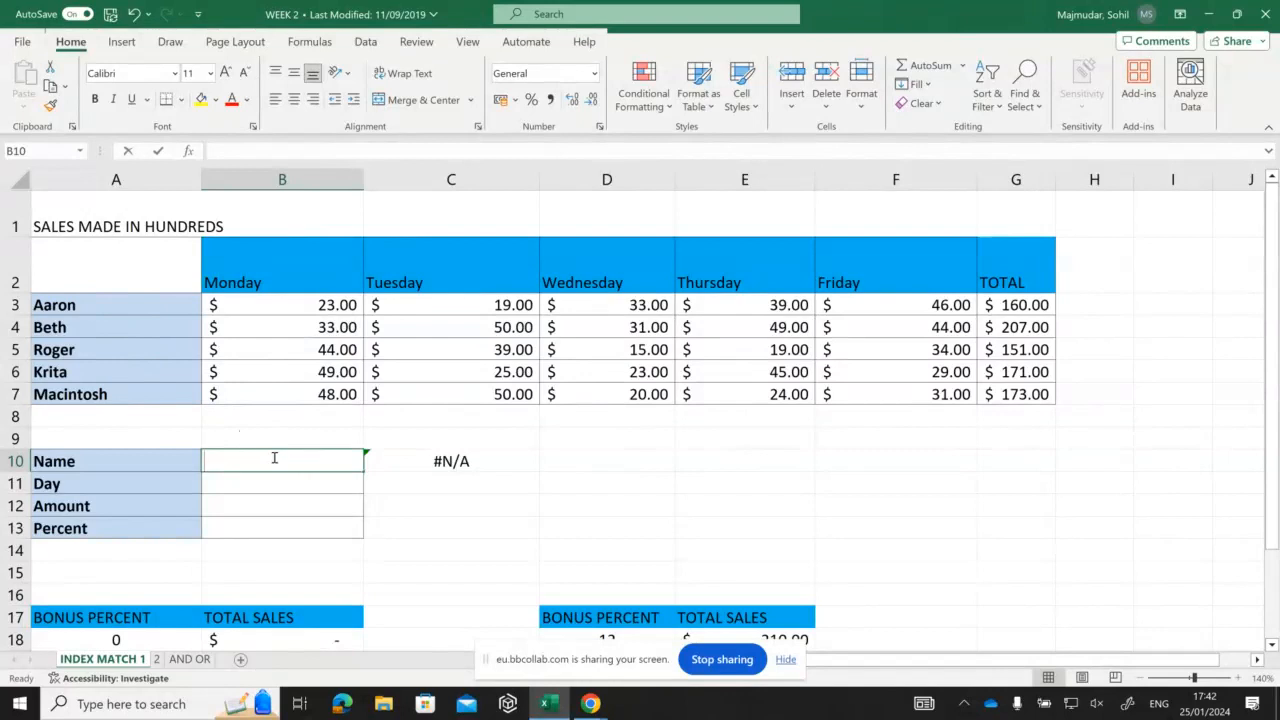
text(Krita)
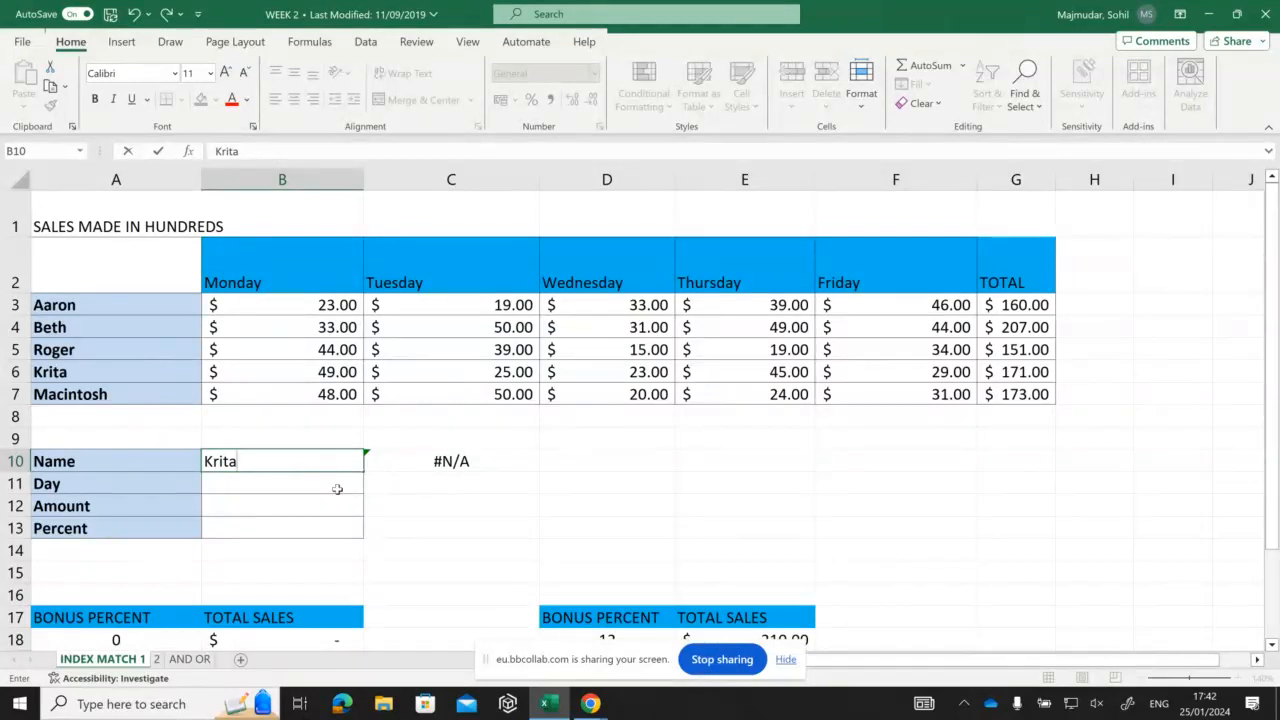
key(Return)
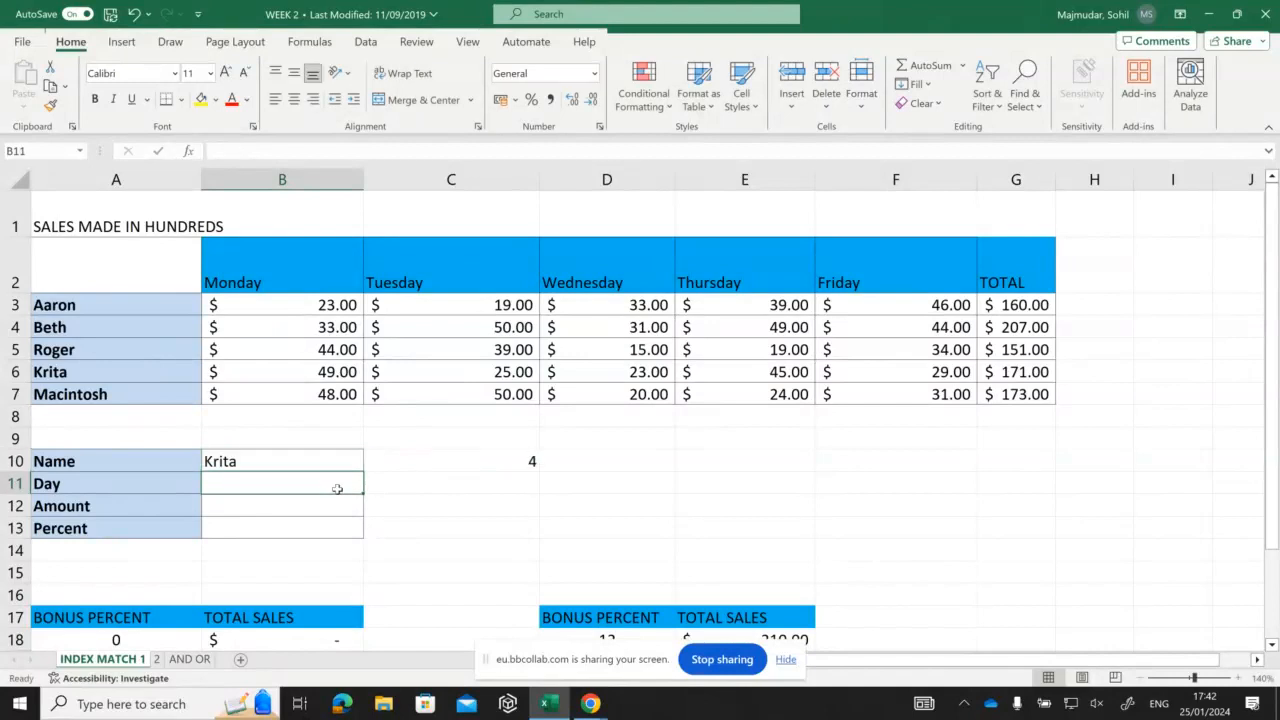
click(454, 461)
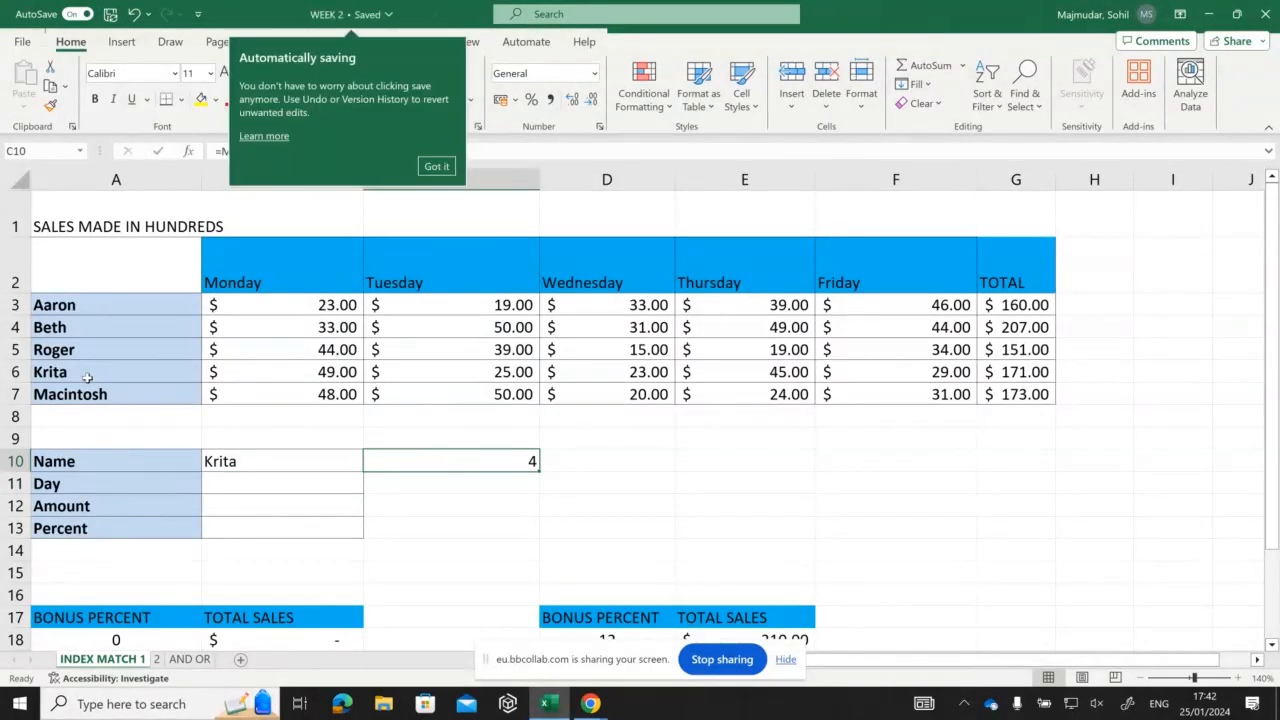
click(436, 166)
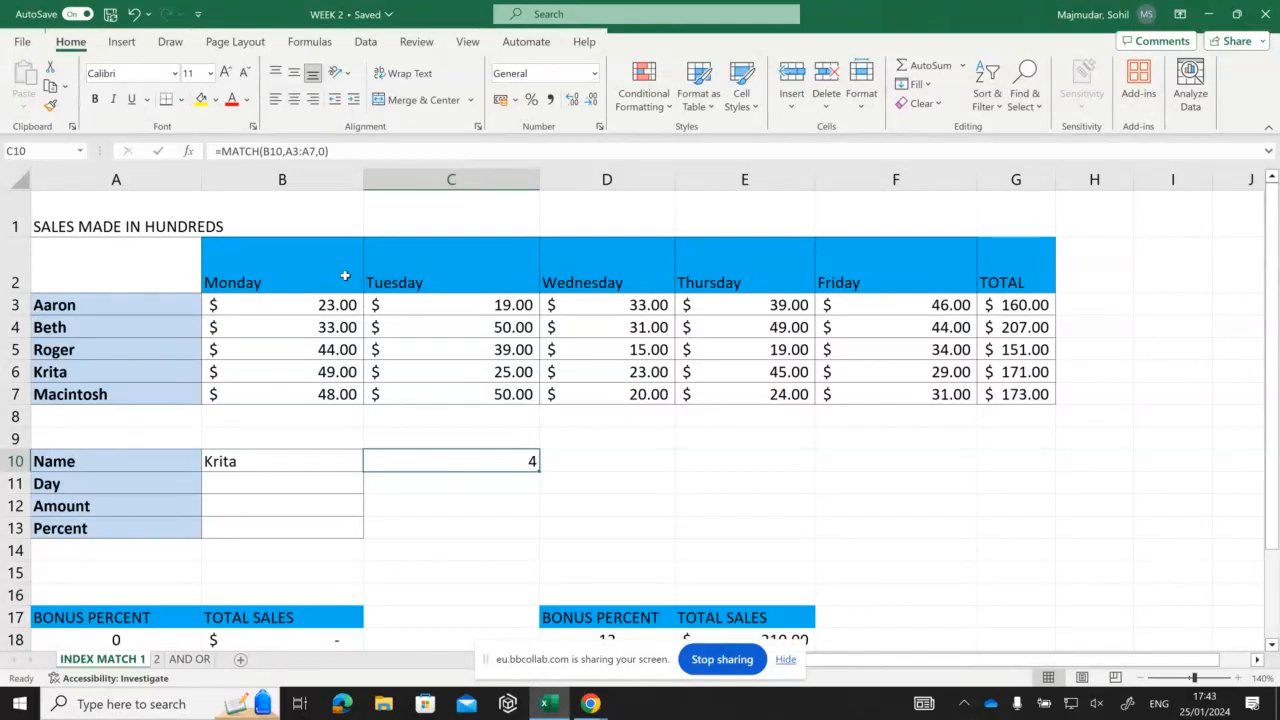
Step: Replace the lookup name in B10 with the salesperson's name from A4
click(284, 455)
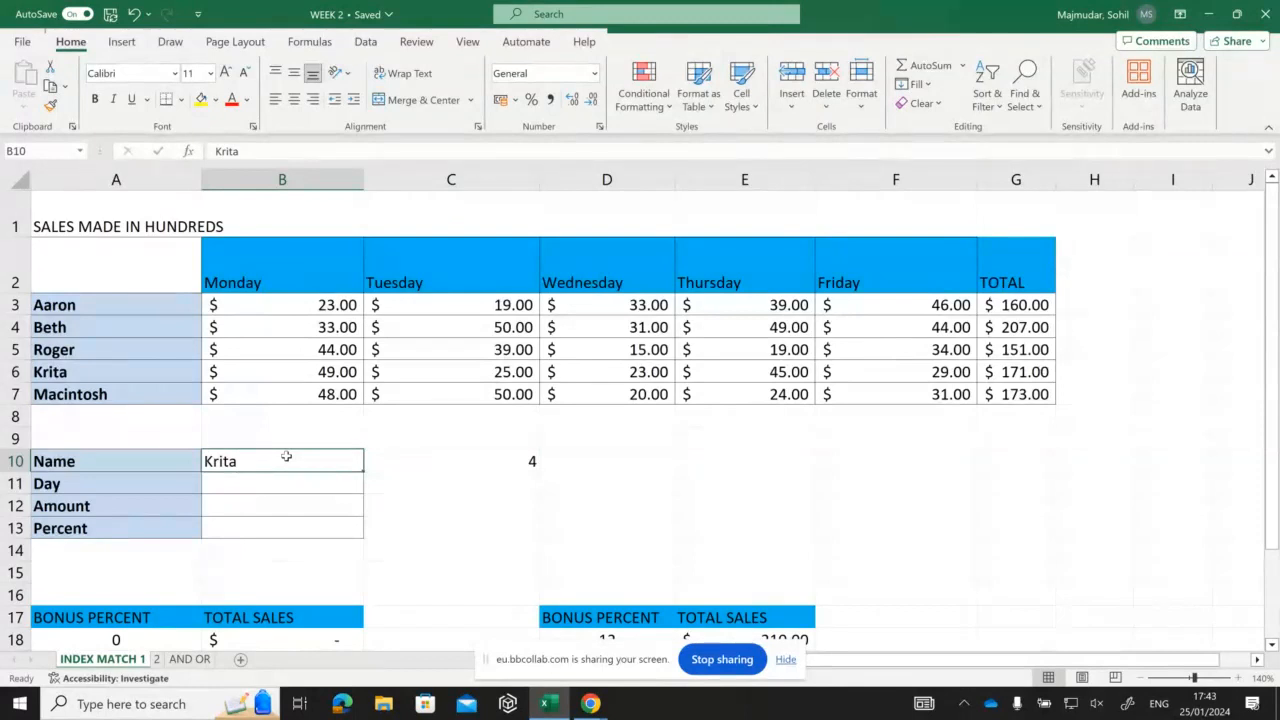
text(Beth)
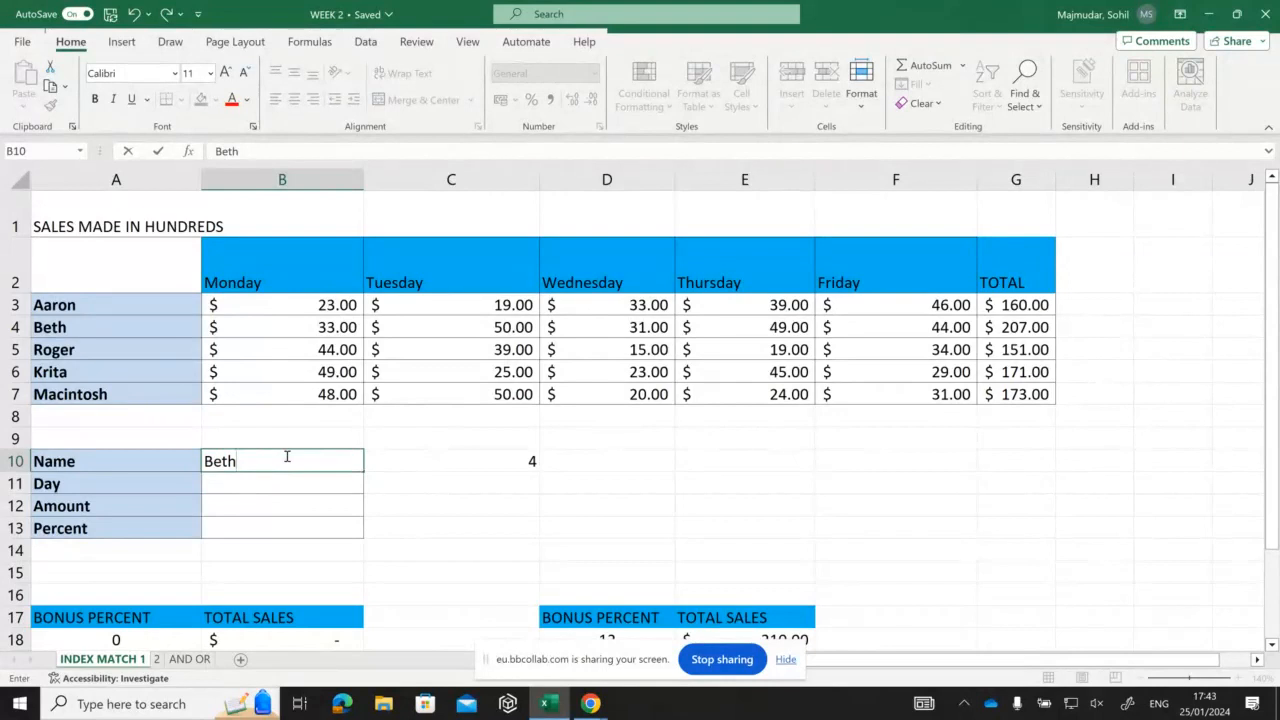
key(Return)
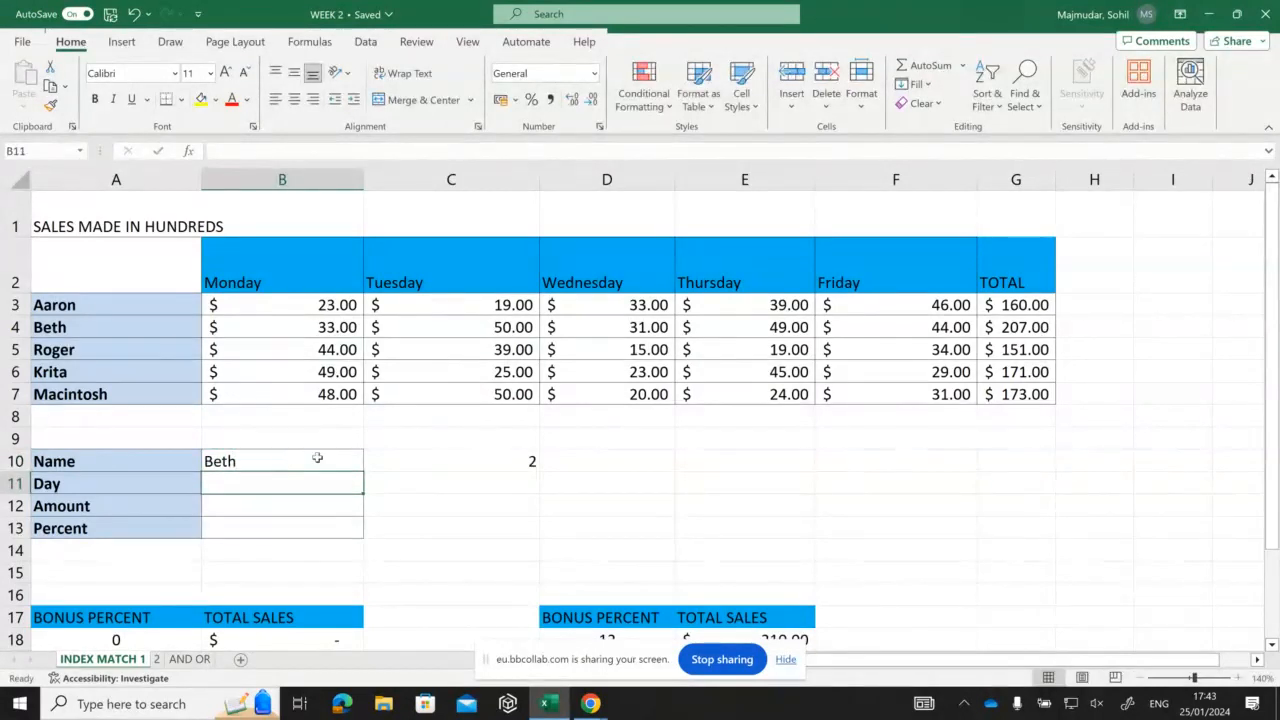
Step: Enter the formula =MATCH(B11,B2:F2,0) in C11 to find the lookup day's position in the weekday headers
click(465, 485)
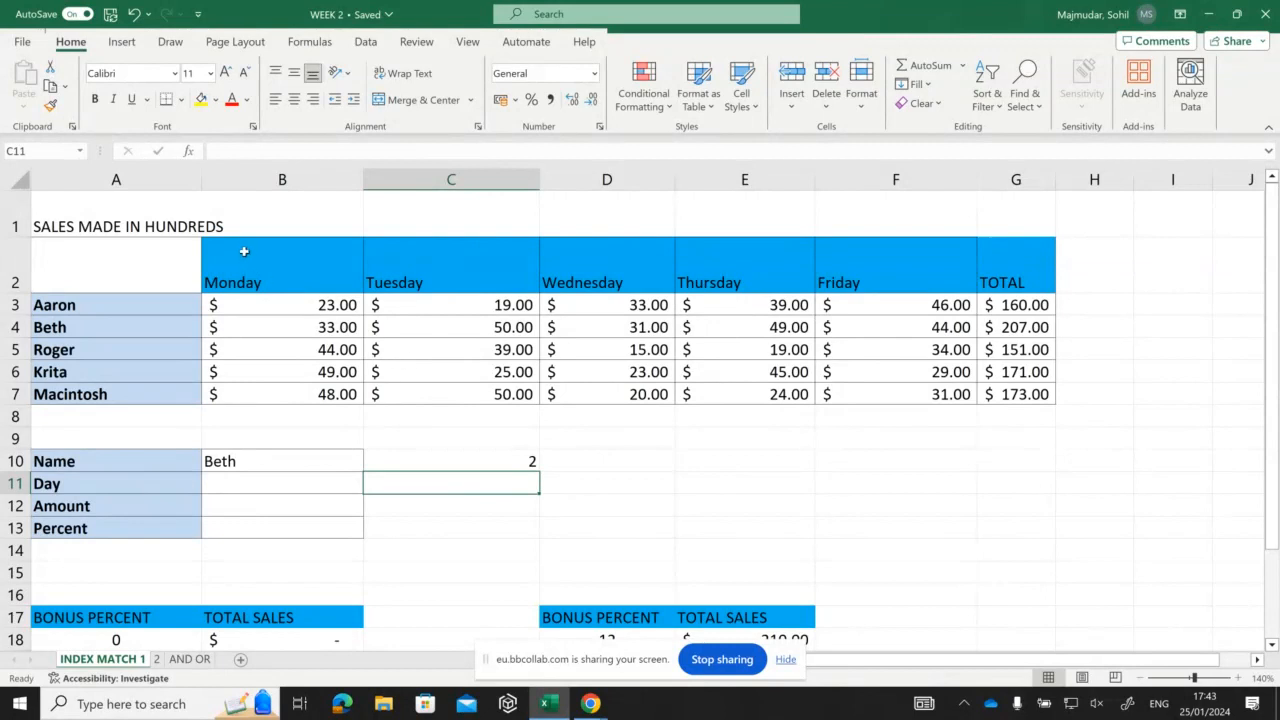
double_click(412, 482)
text(=)
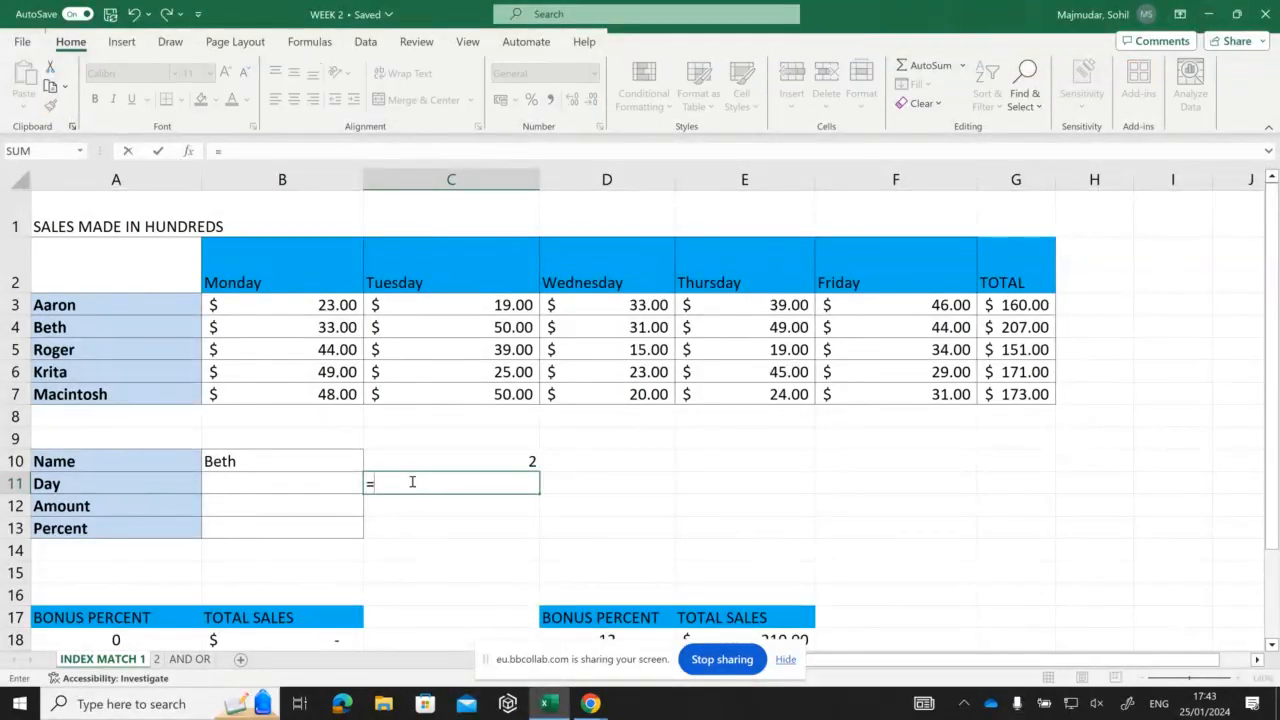
text(MATCH()
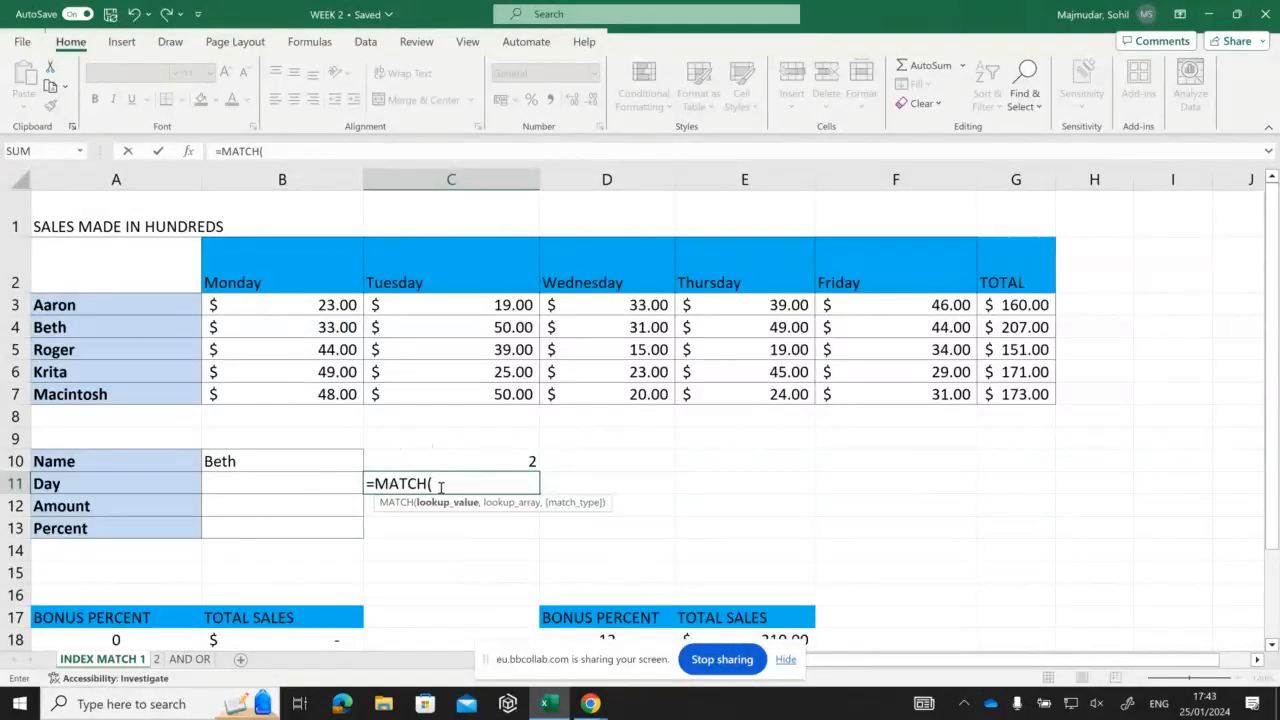
click(285, 480)
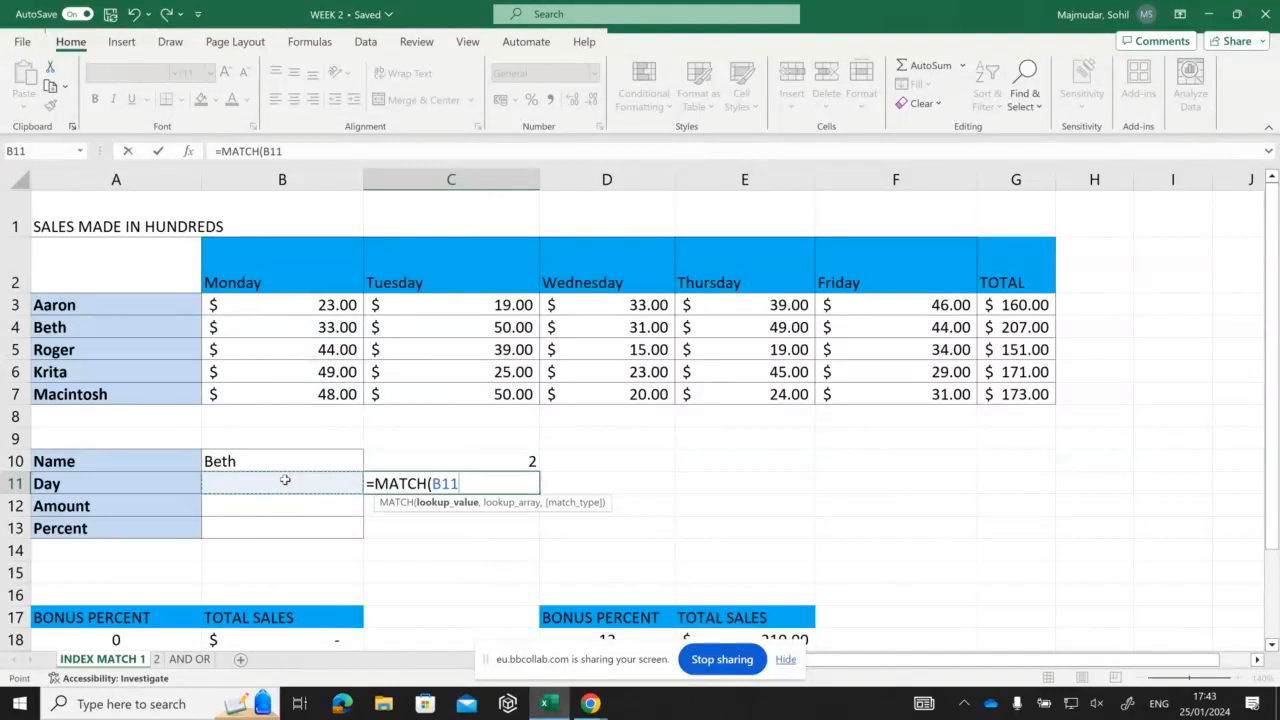
text(,)
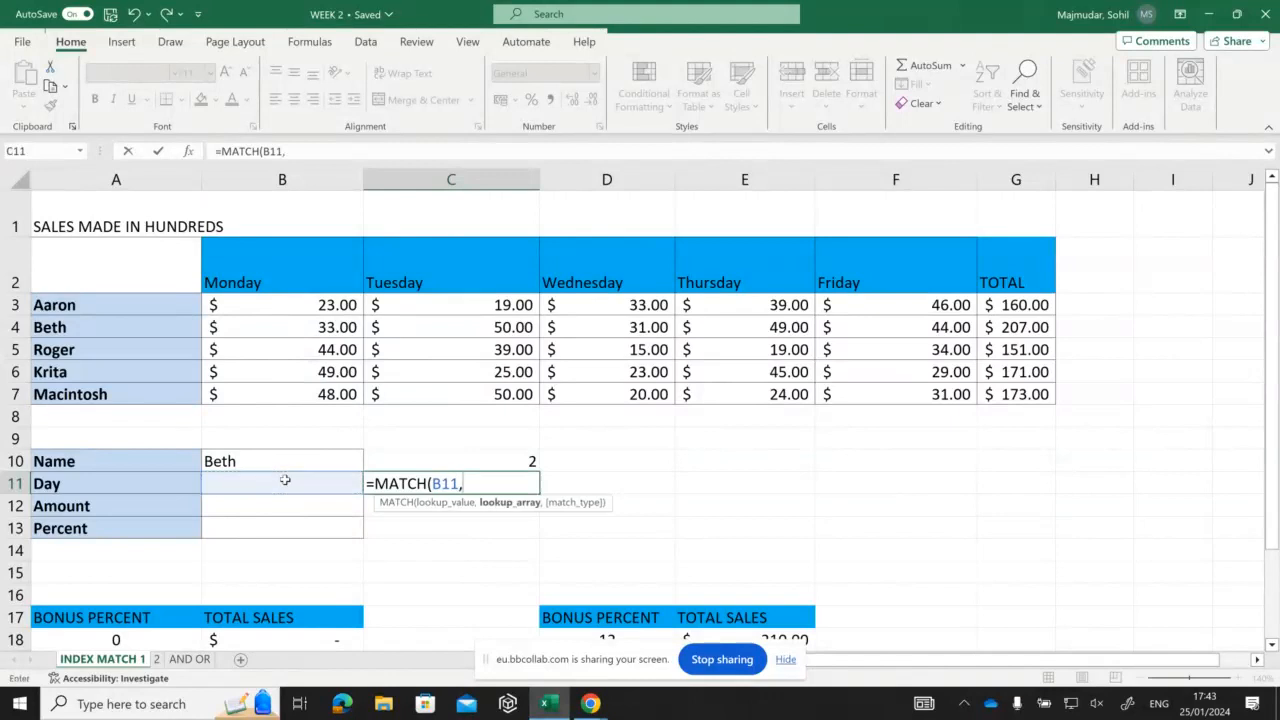
click(309, 259)
drag(309, 259, 837, 262)
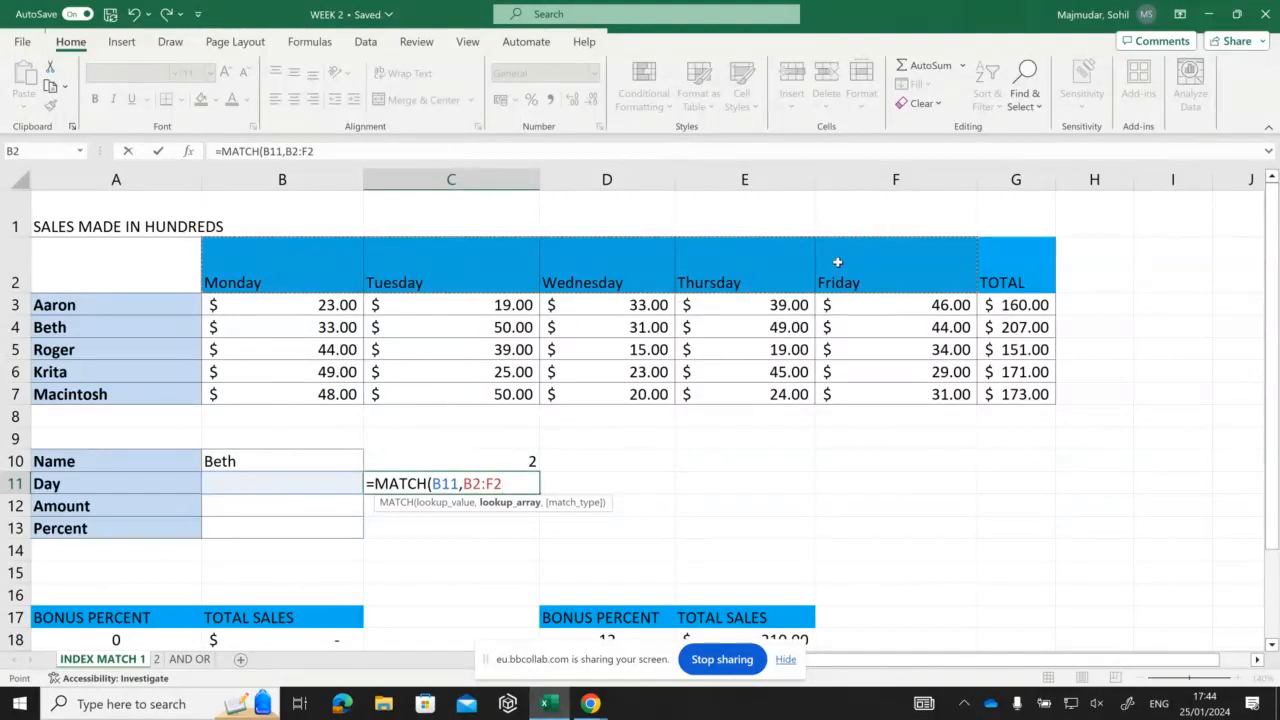
text(,)
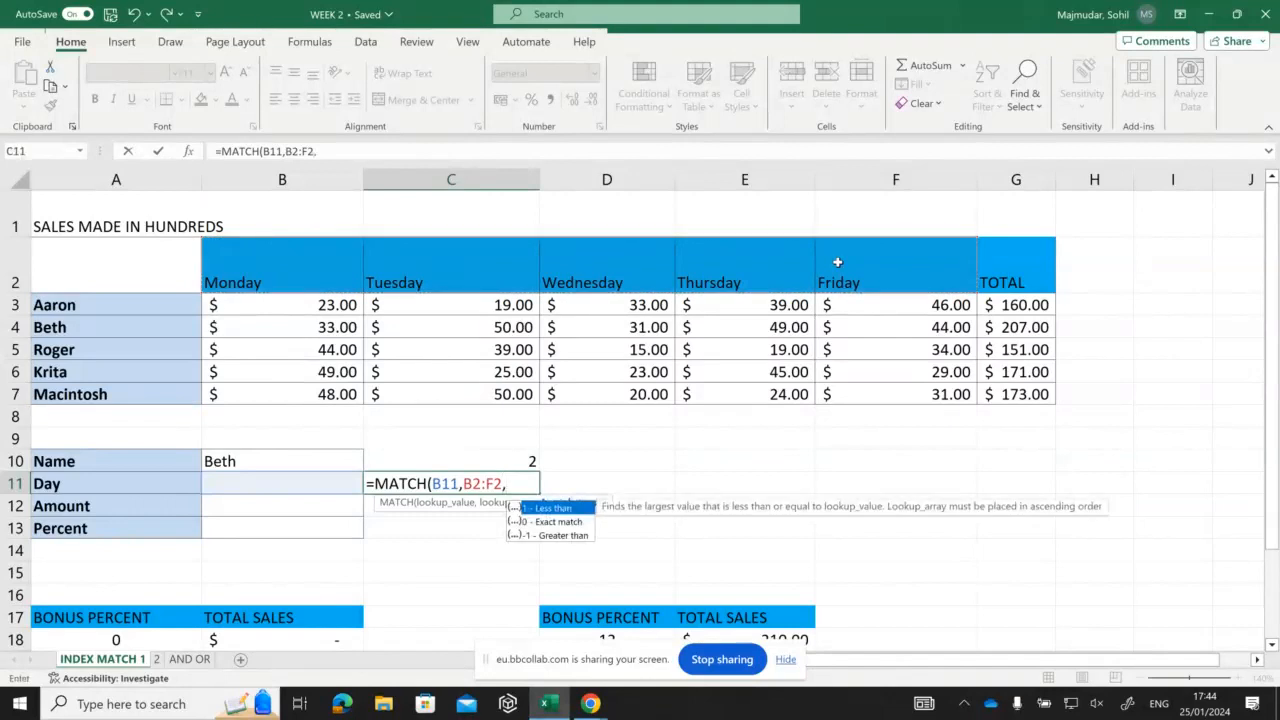
text(0))
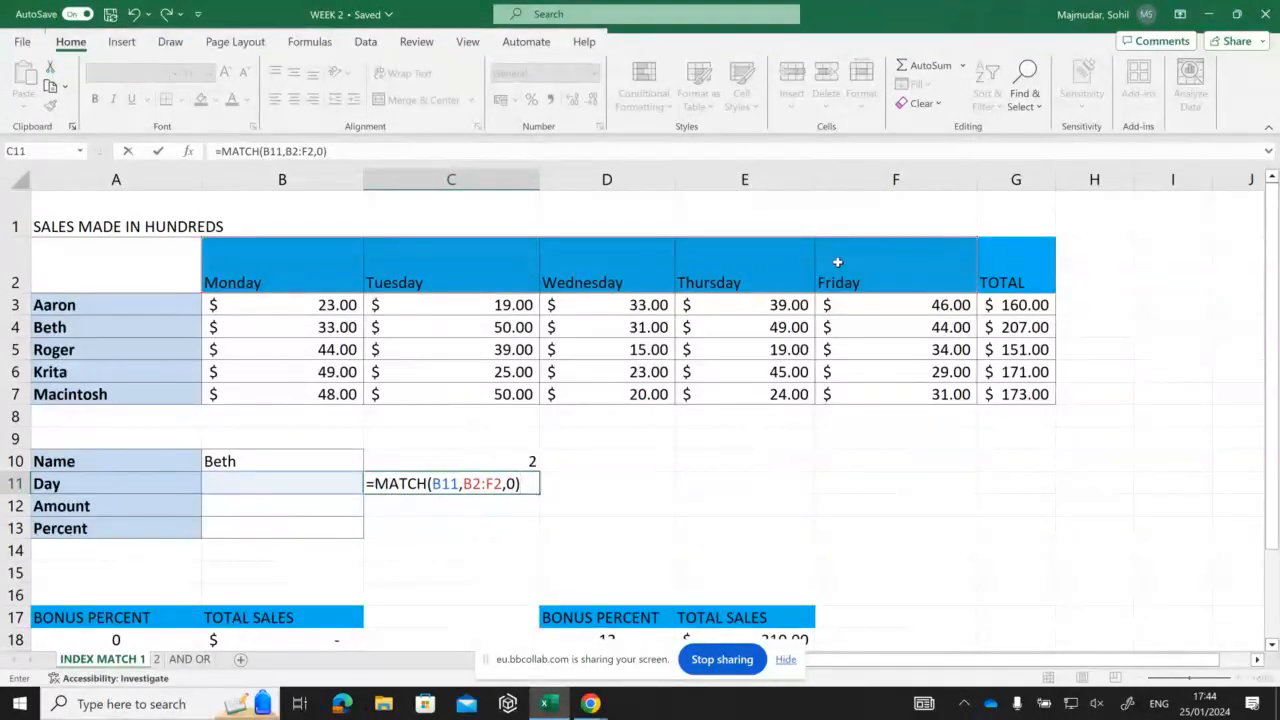
key(Return)
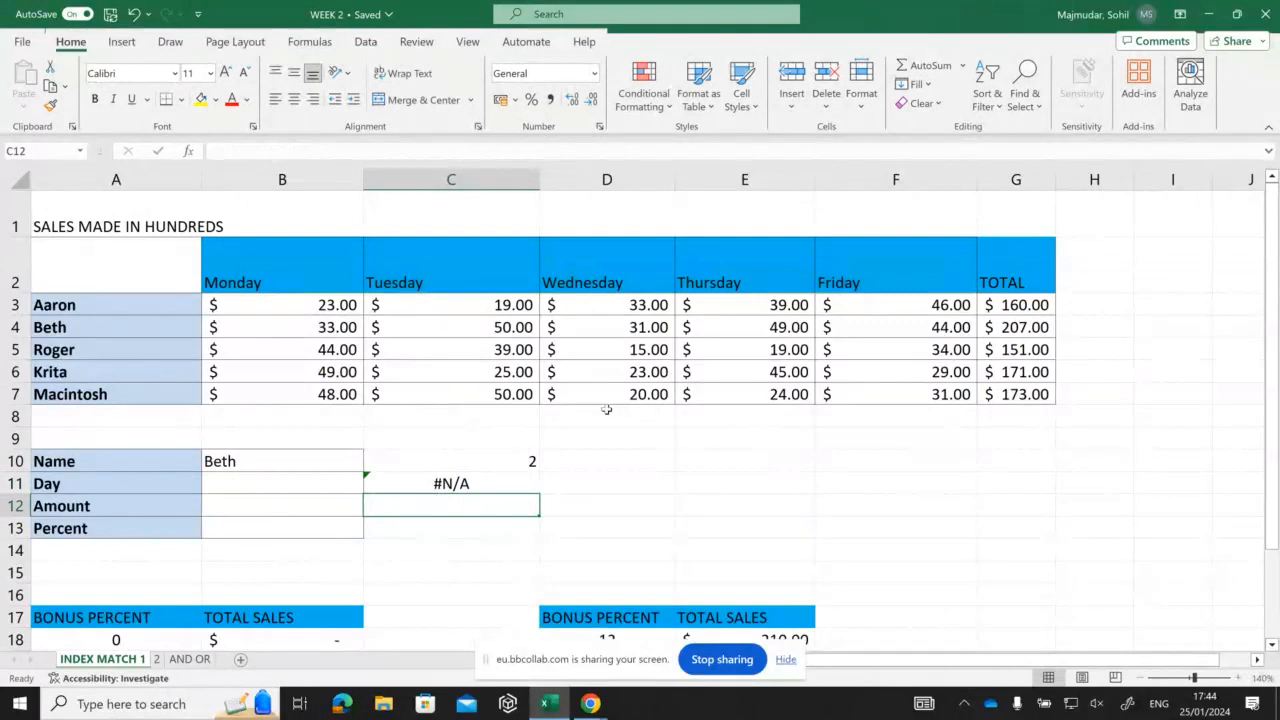
Step: Enter Monday as the lookup day in B11 and review the name's MATCH formula in C10
click(297, 483)
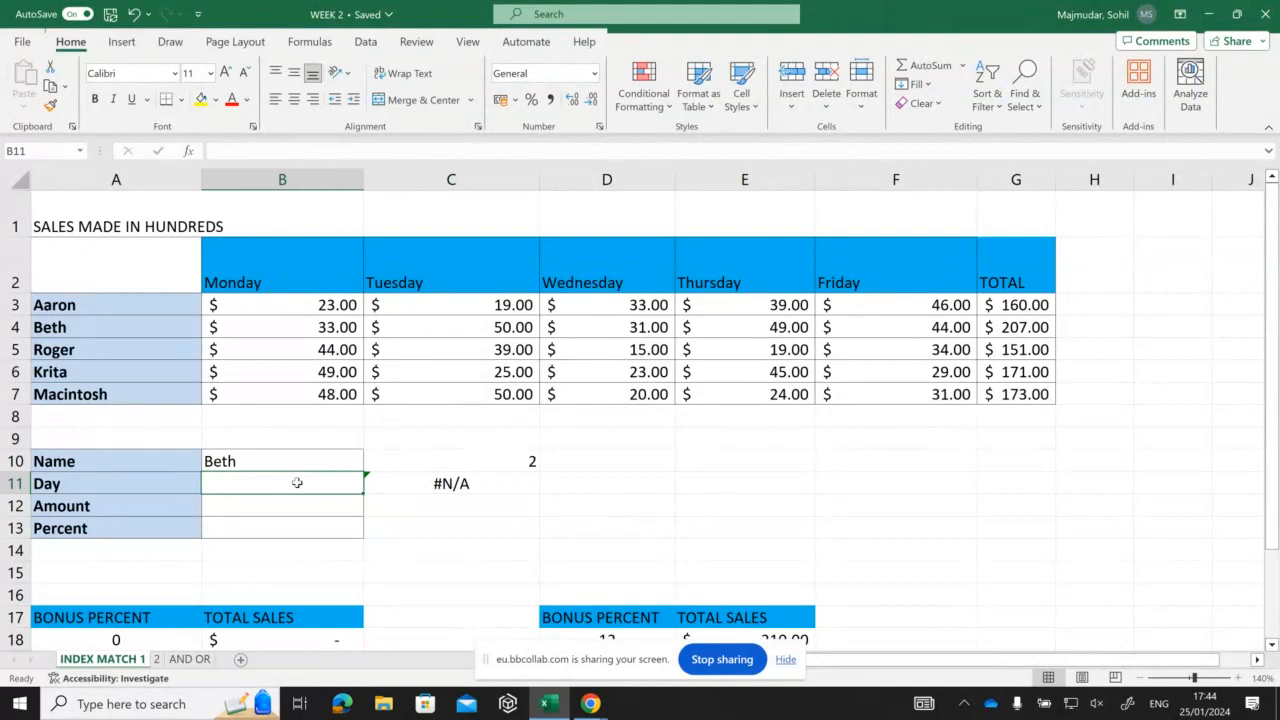
text(Monday)
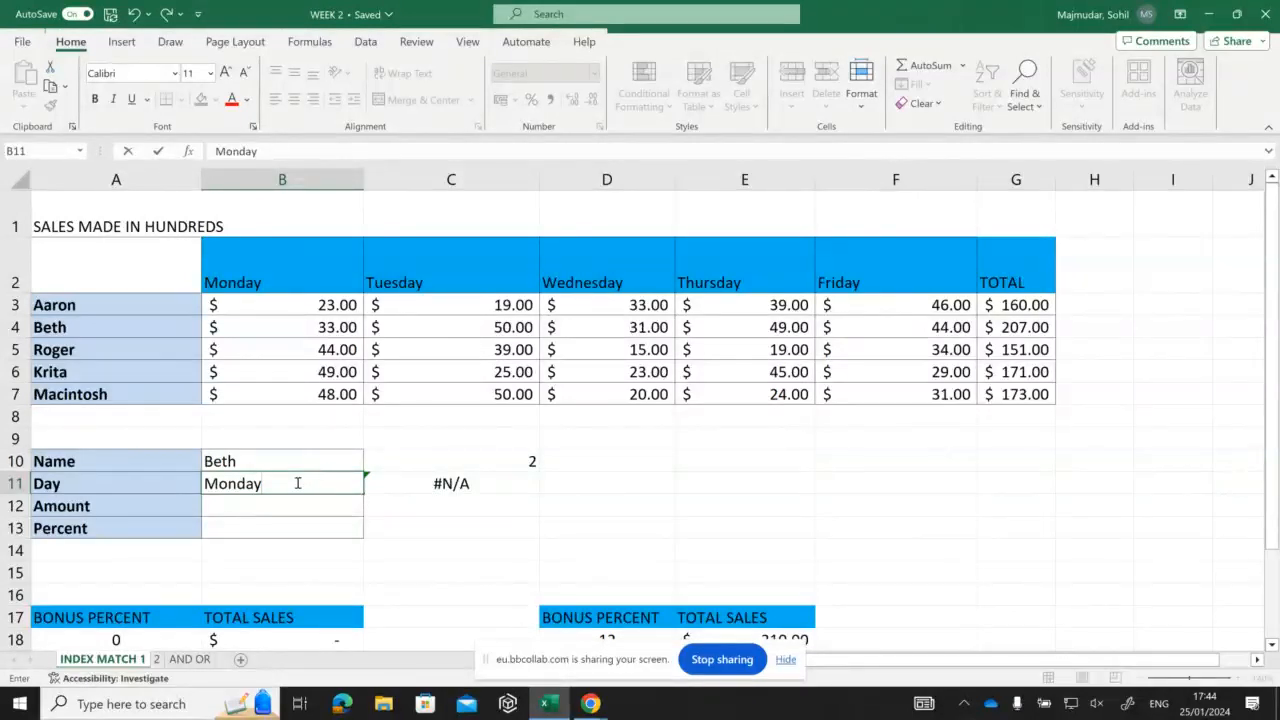
key(Return)
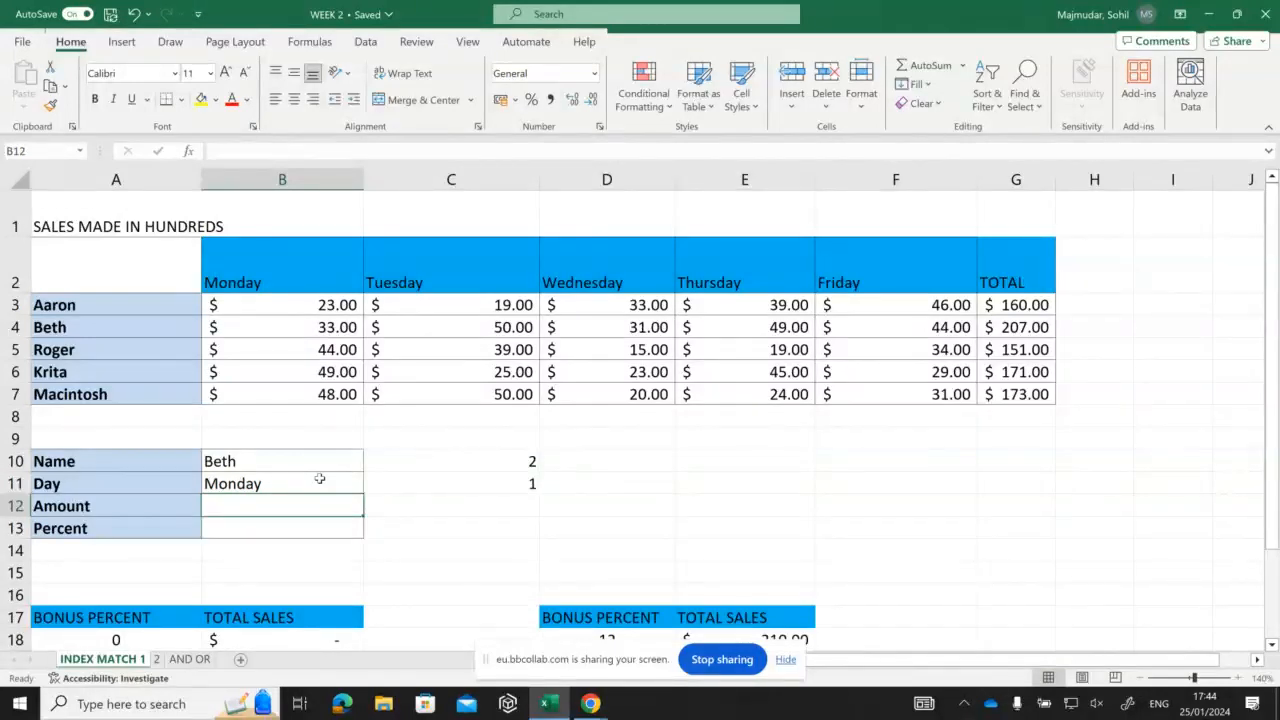
double_click(443, 460)
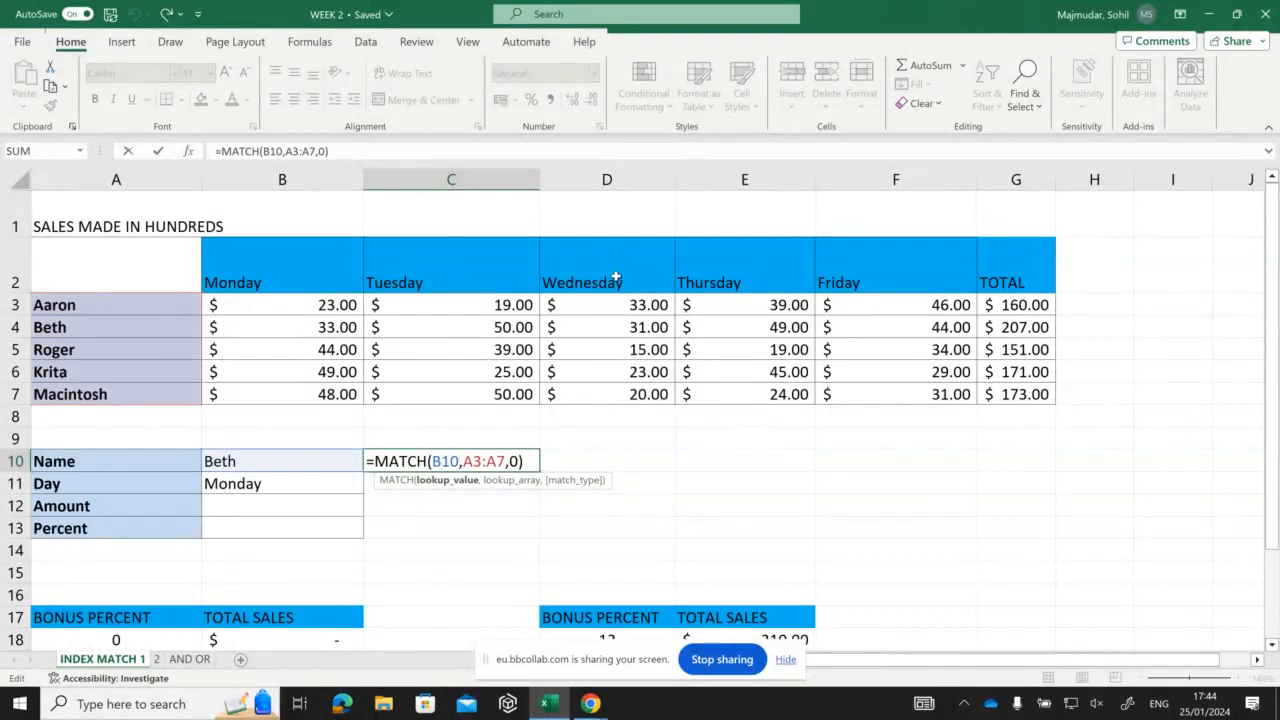
key(ctrl+Return)
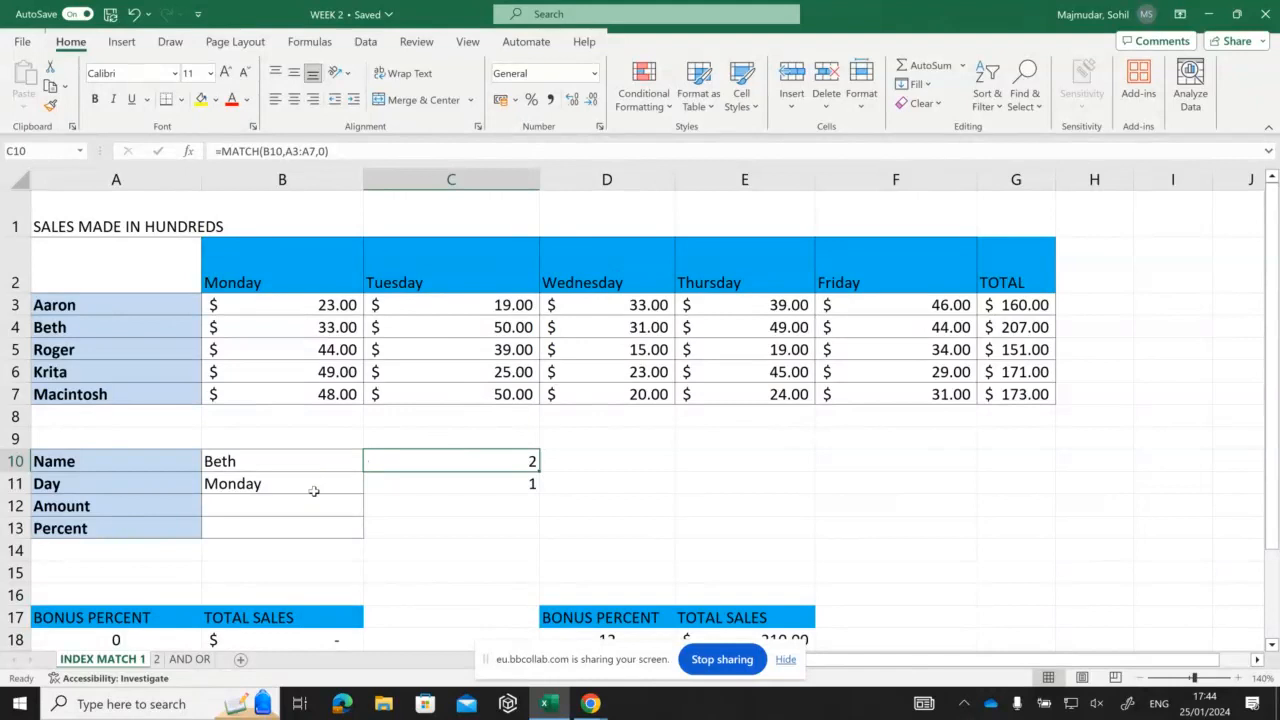
Step: Enter the formula =INDEX(B3:G7,3,4) in D10 to return a sales amount by row and column position
click(653, 458)
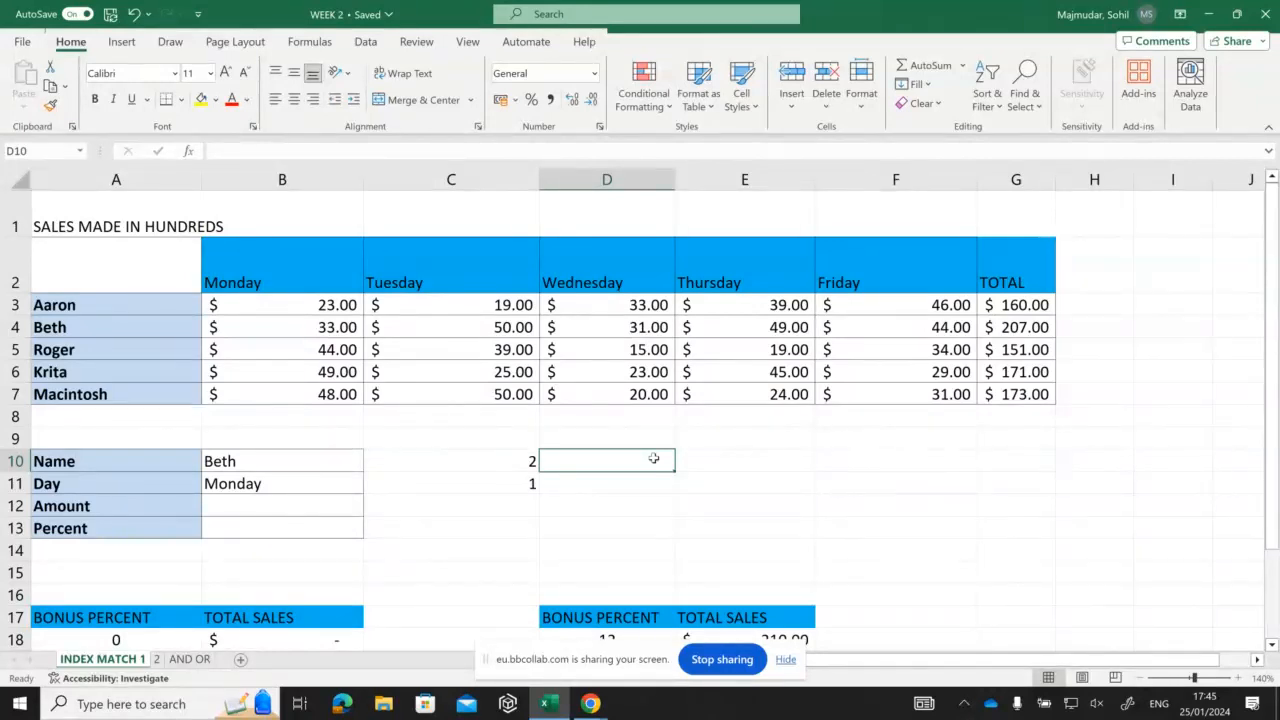
text(=)
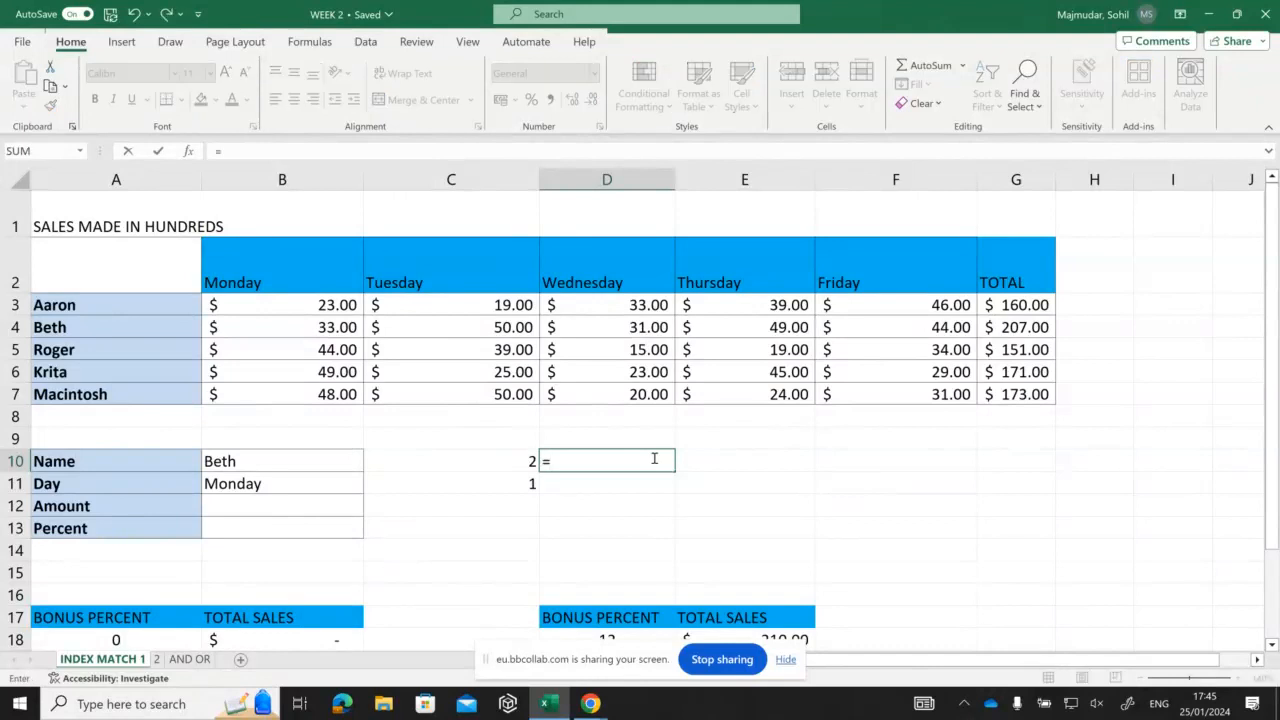
text(INDE)
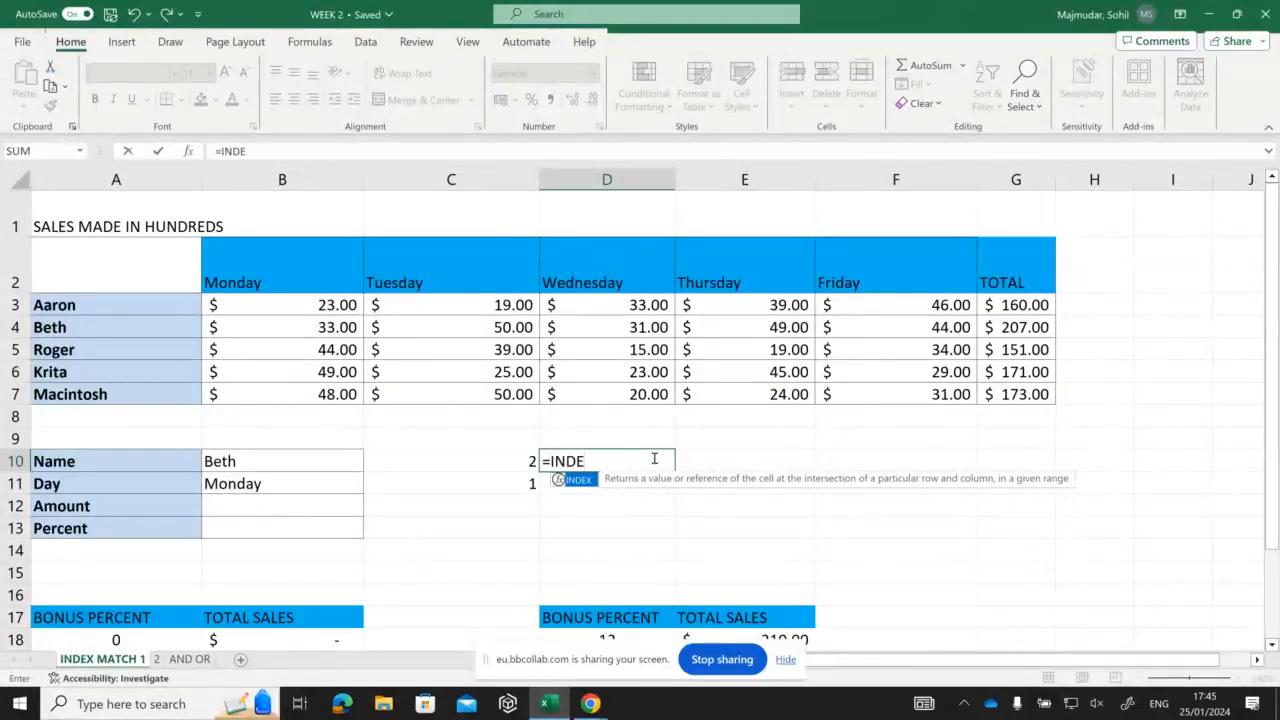
text(X()
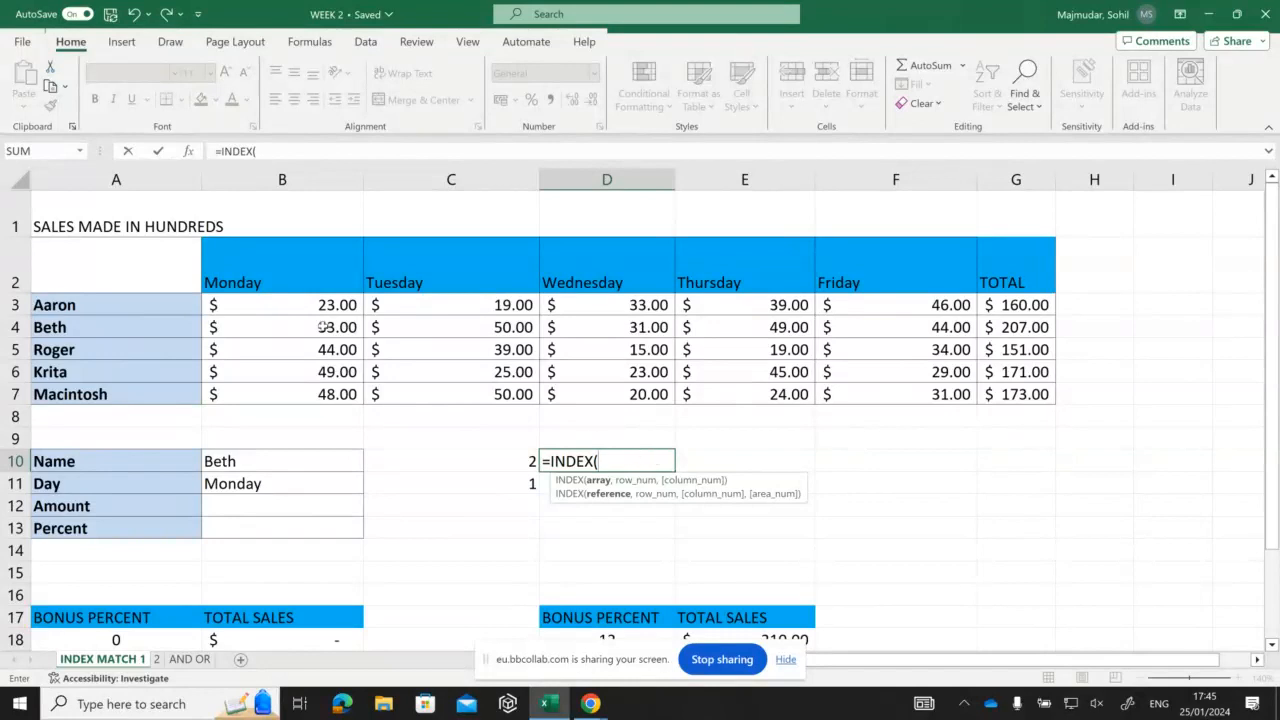
click(254, 305)
drag(254, 305, 1022, 392)
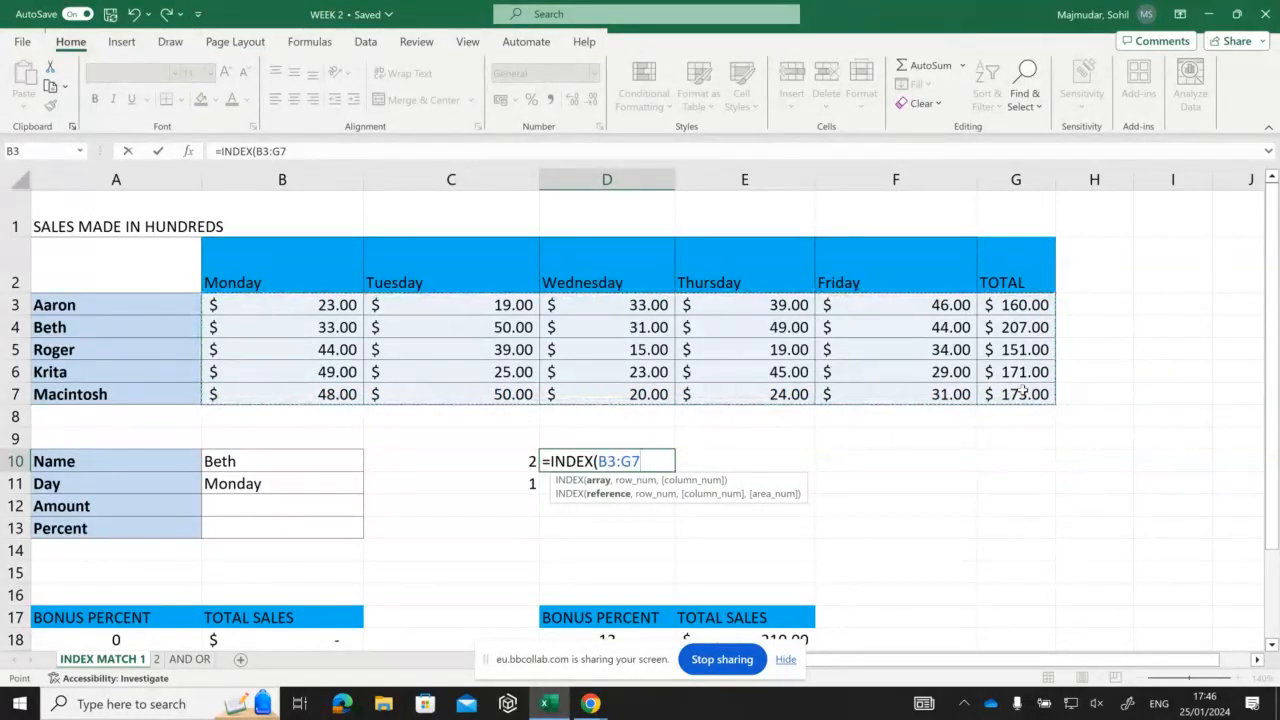
text(,)
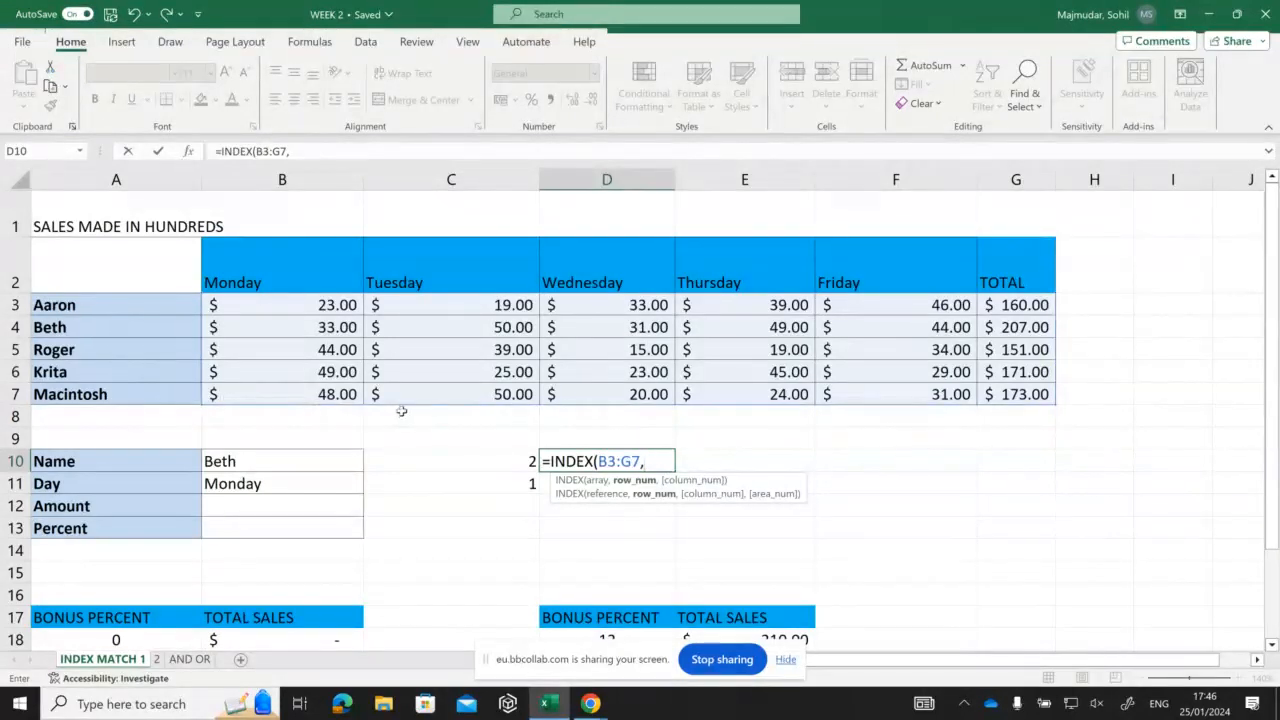
text(3,4)
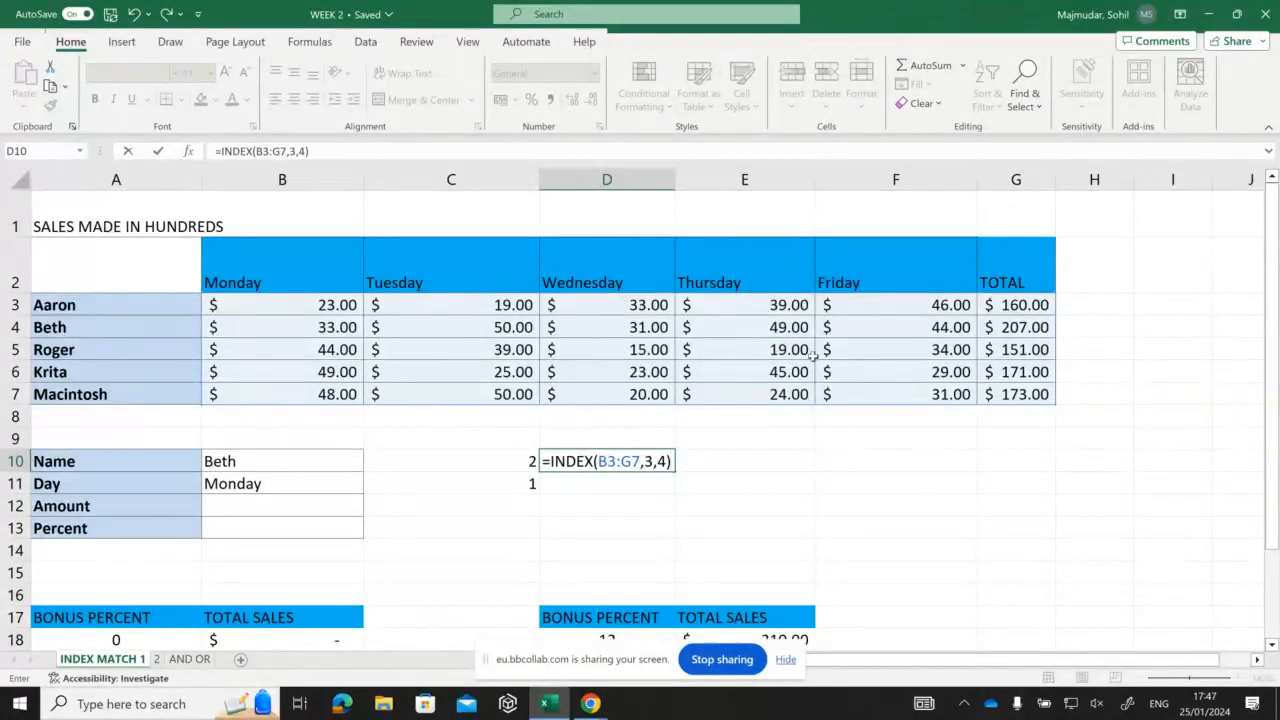
key(Return)
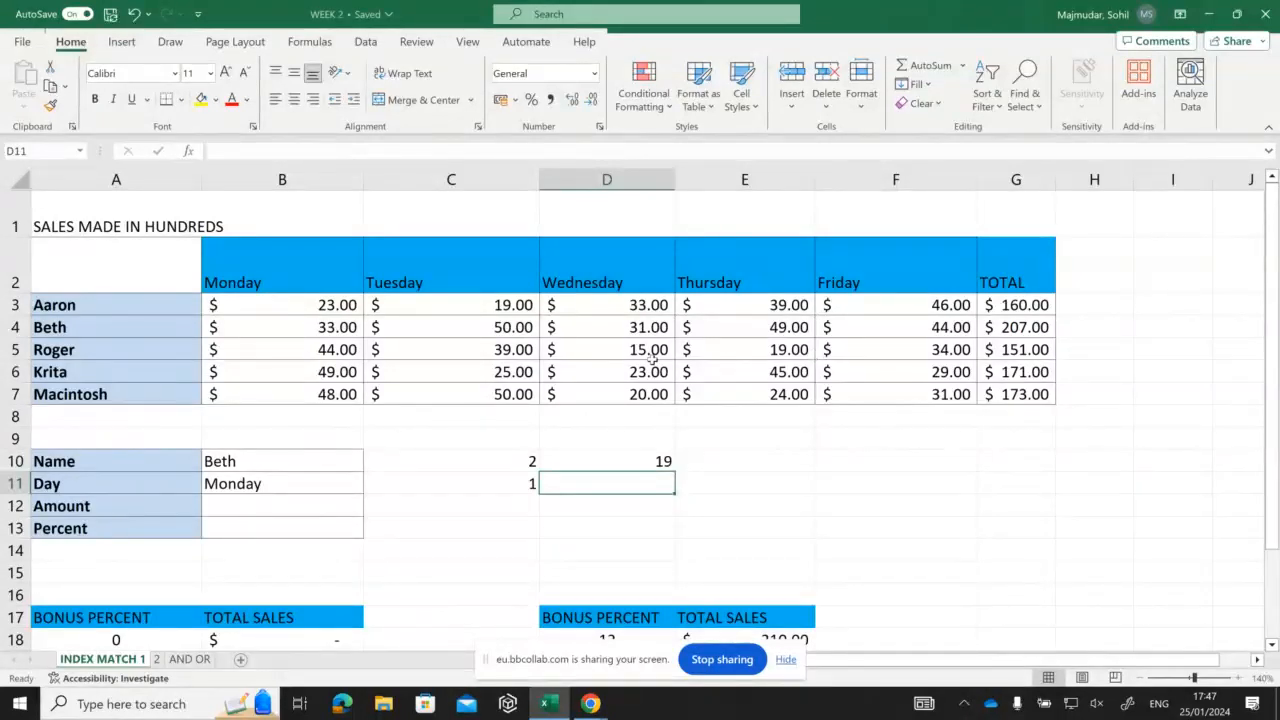
Step: Replace the lookup name in B10 with the salesperson's name from A3
click(254, 460)
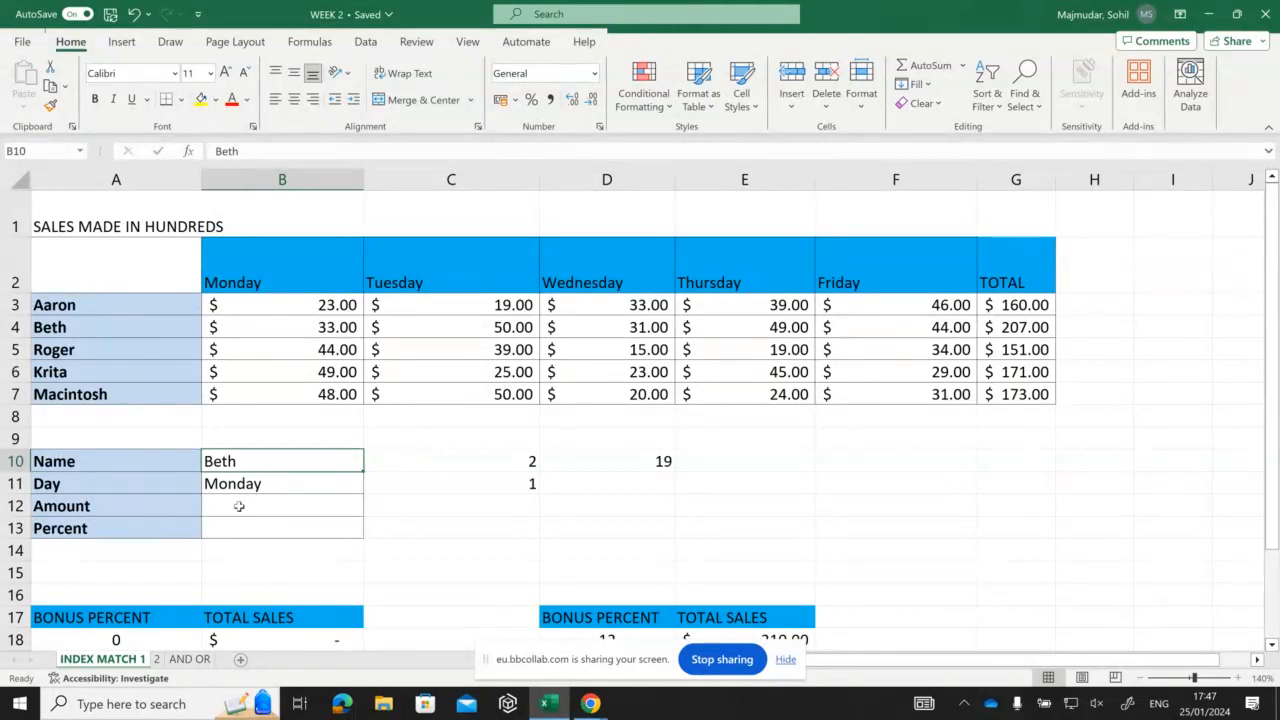
click(239, 507)
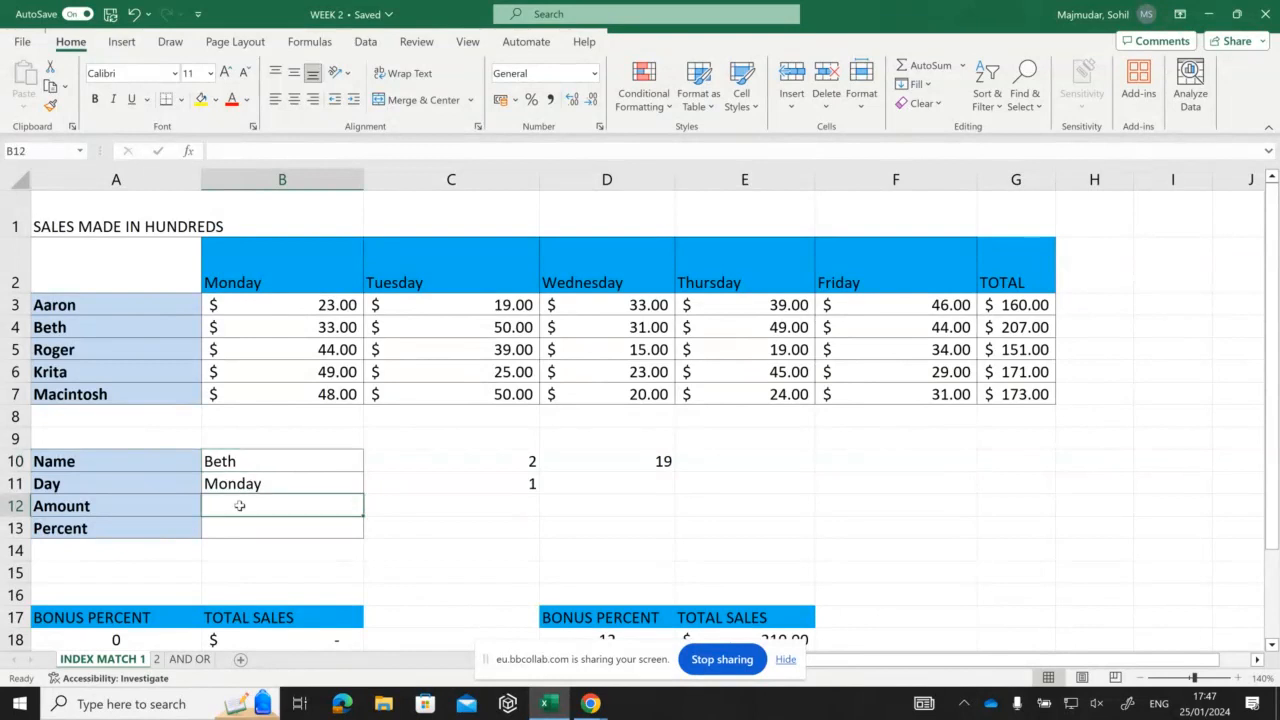
click(257, 484)
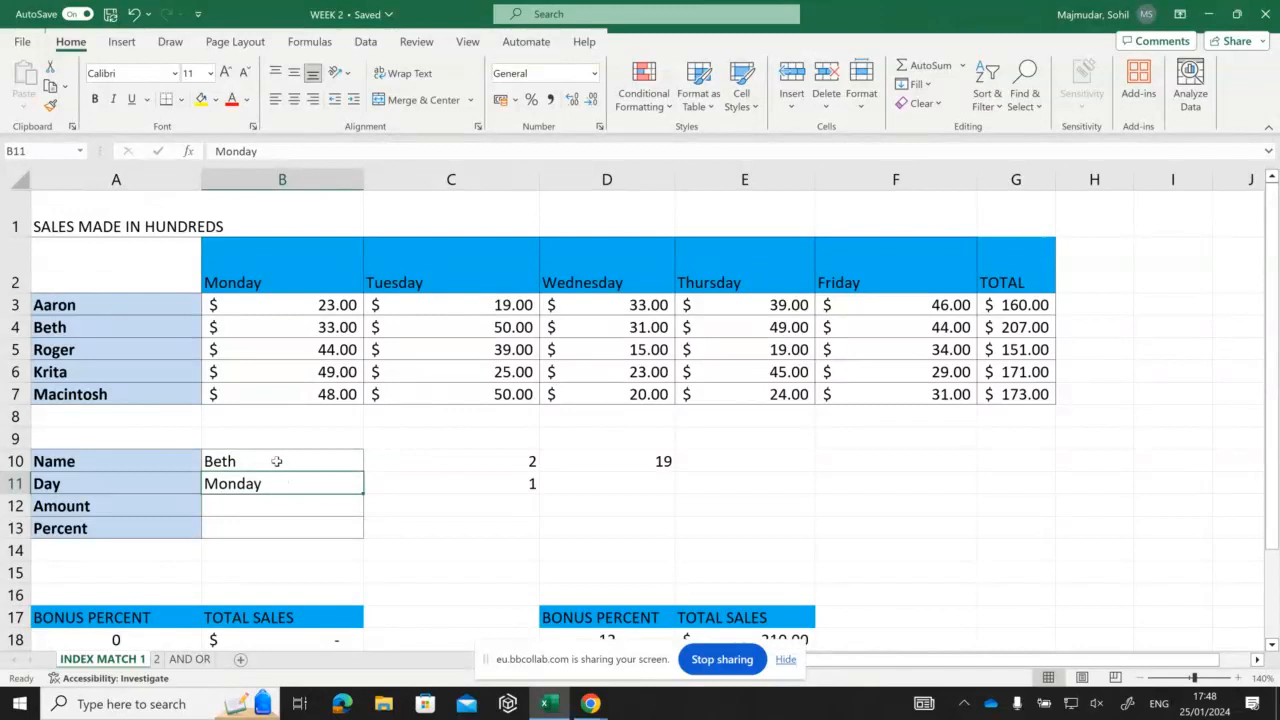
click(277, 461)
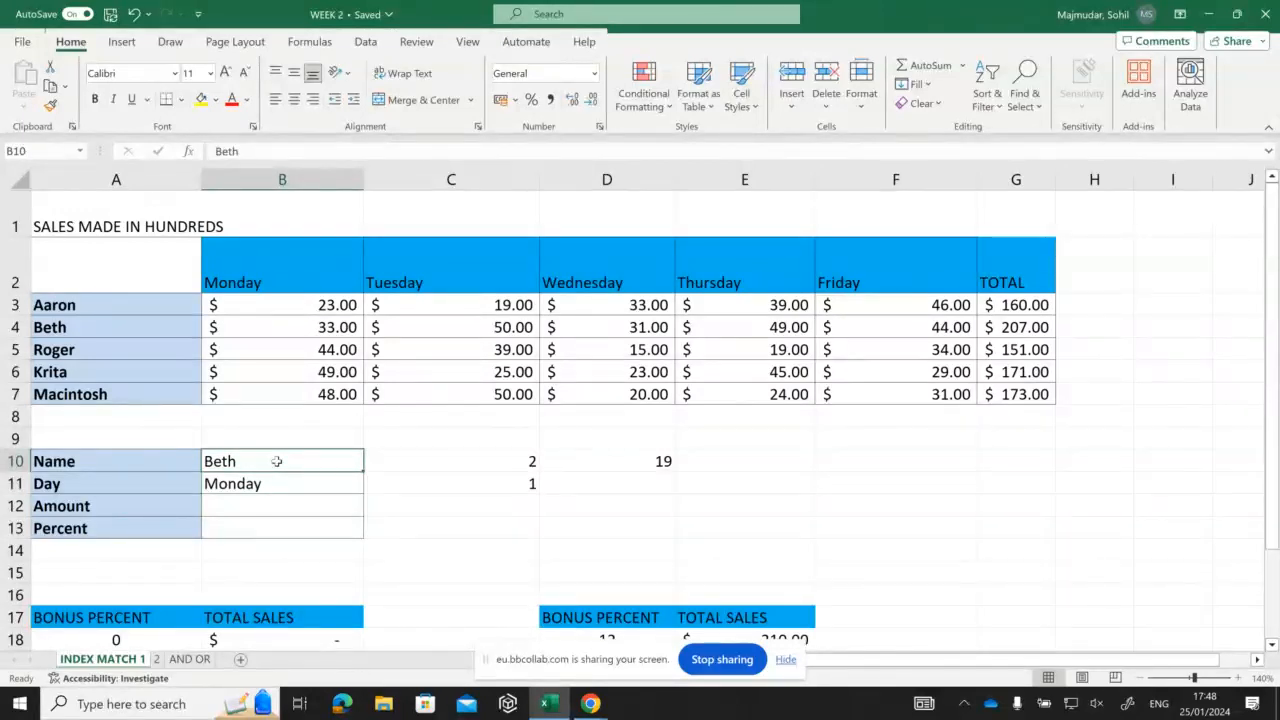
double_click(277, 461)
key(BackSpace)
key(BackSpace)
key(BackSpace)
key(BackSpace)
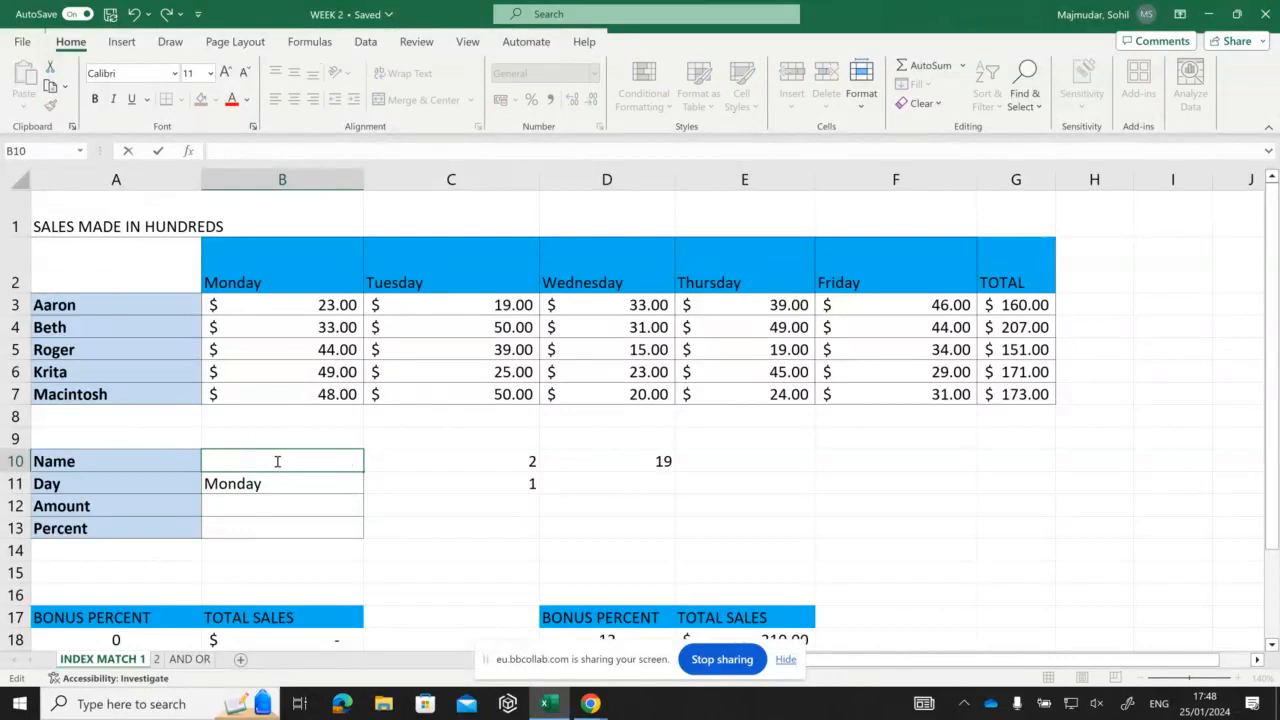
text(Aaron)
key(Return)
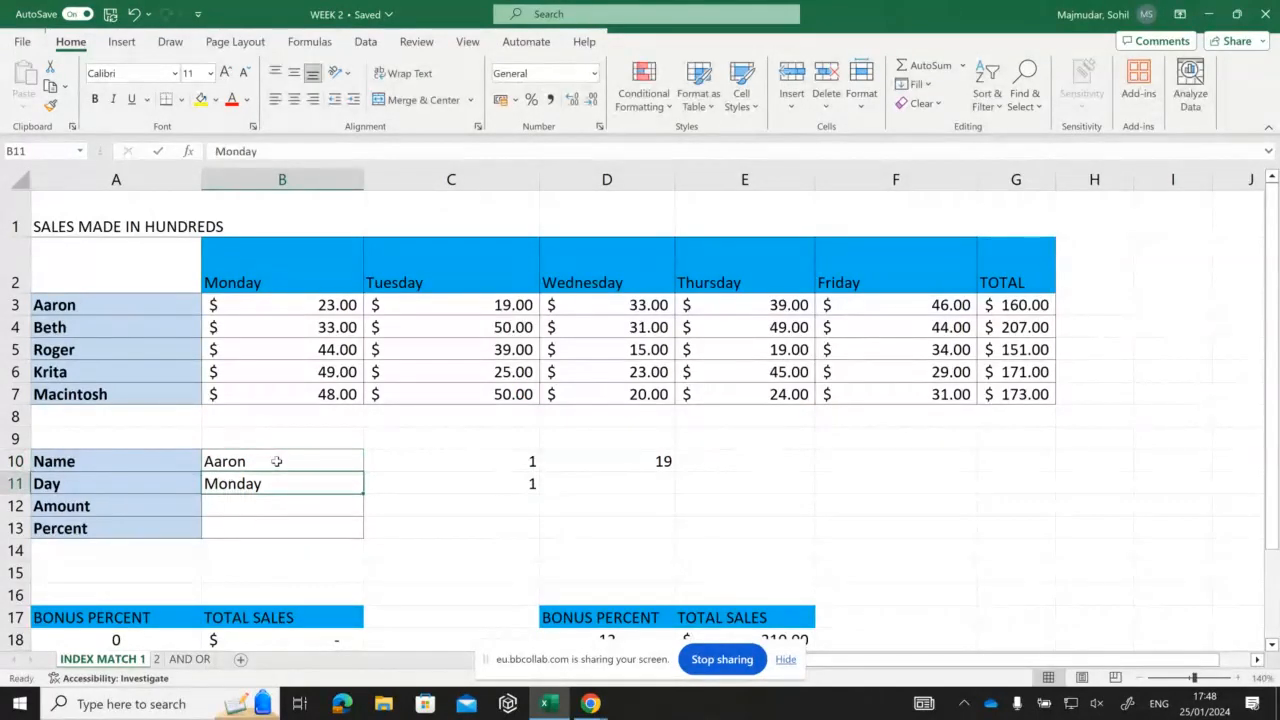
Step: Clear the lookup name and day from B10:B11
click(264, 509)
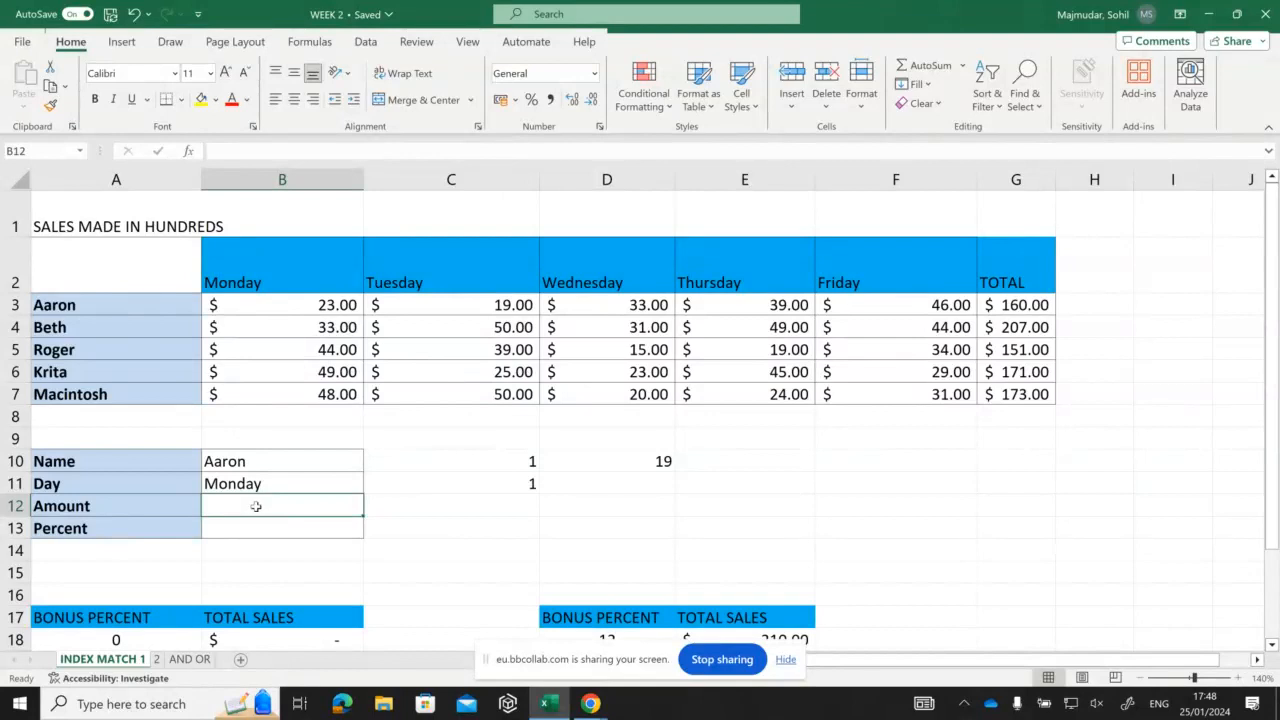
click(264, 461)
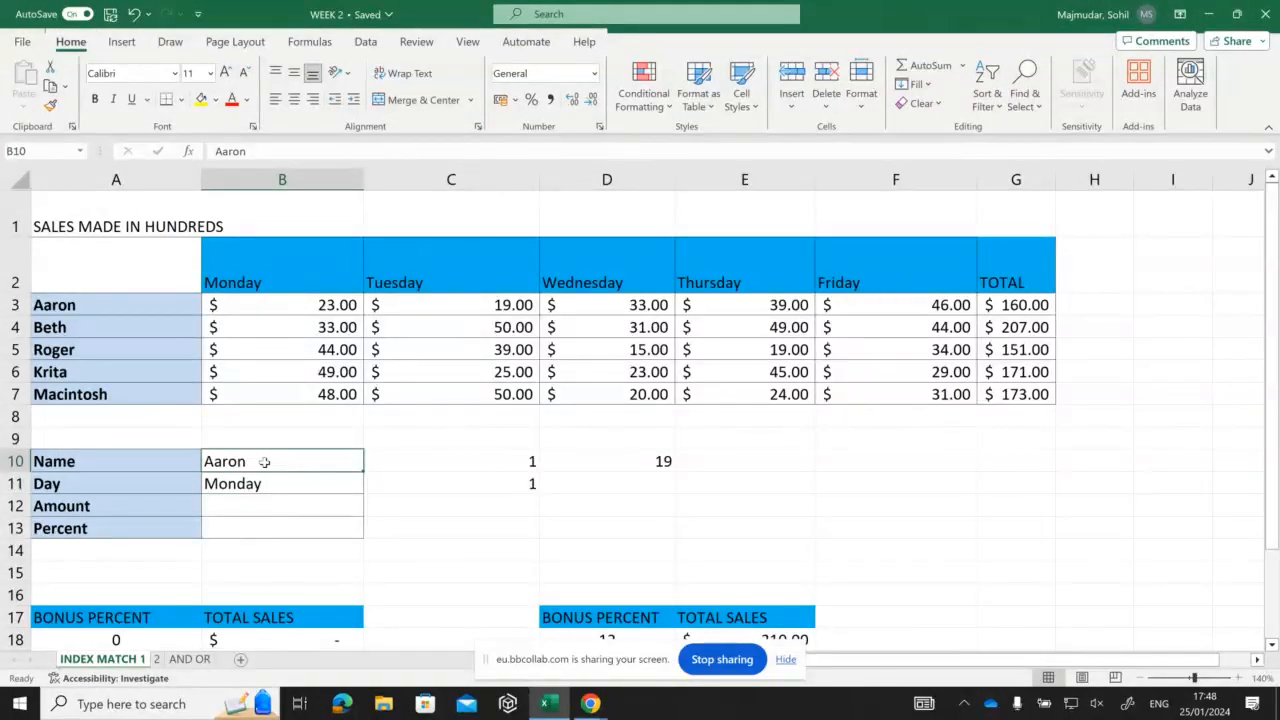
key(shift+Down)
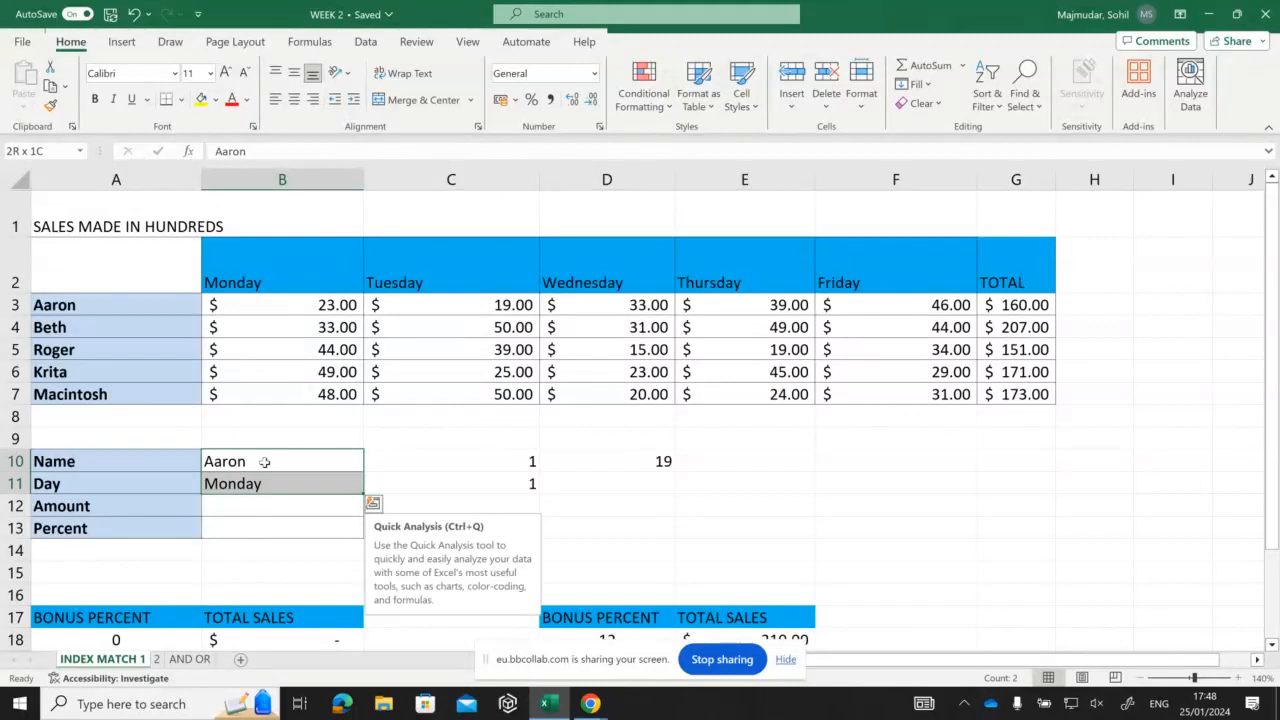
key(Delete)
Step: Add List data validation to the lookup name cell B10, using the salespeople's names in A3:A7 as the source
click(264, 461)
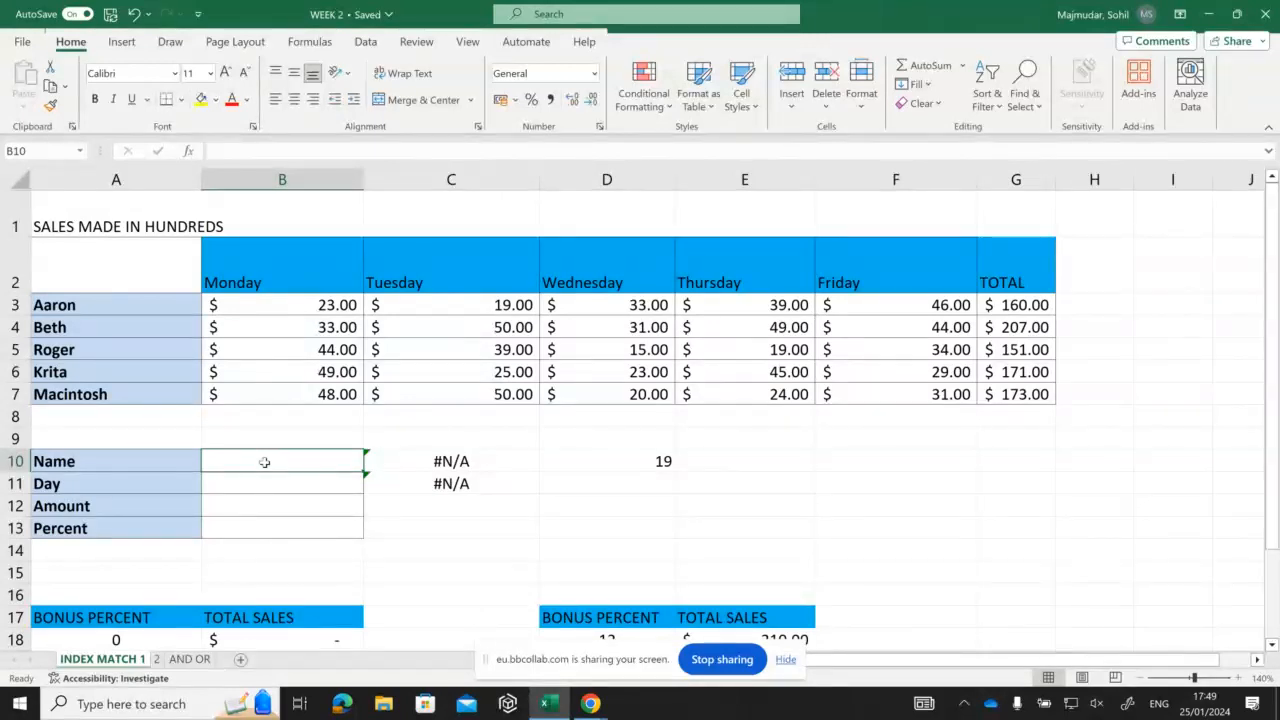
click(366, 42)
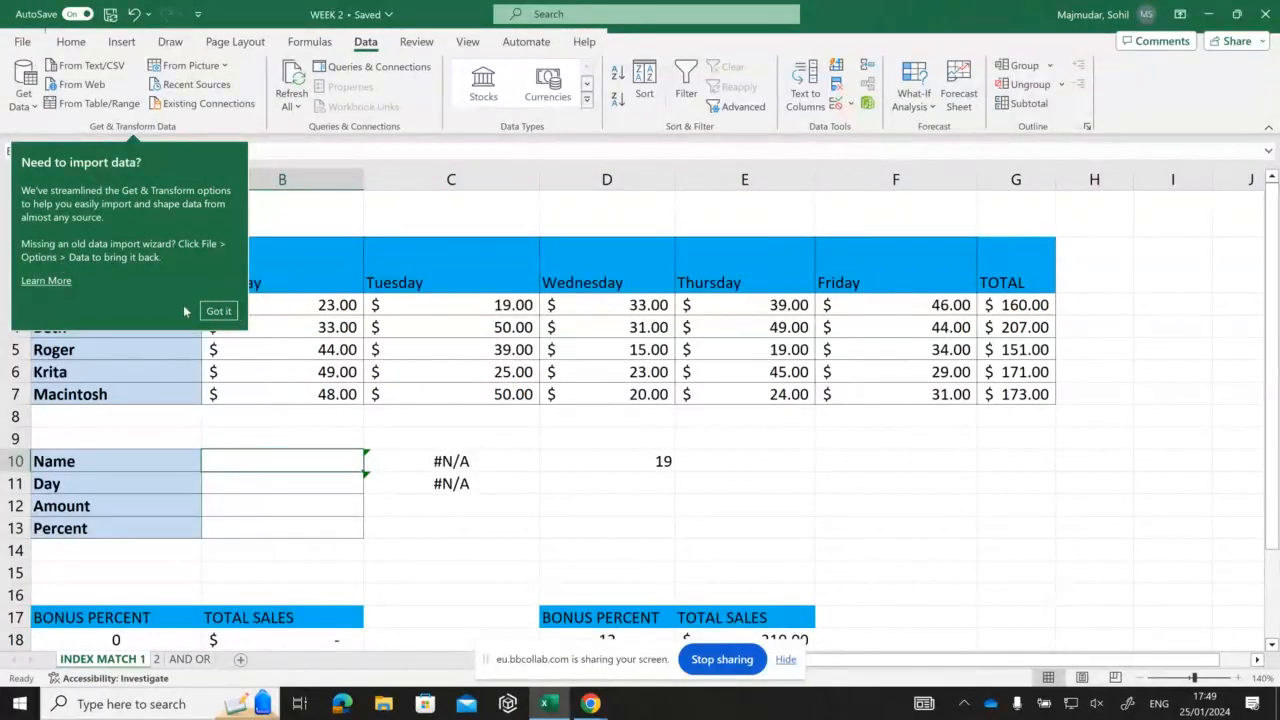
click(218, 311)
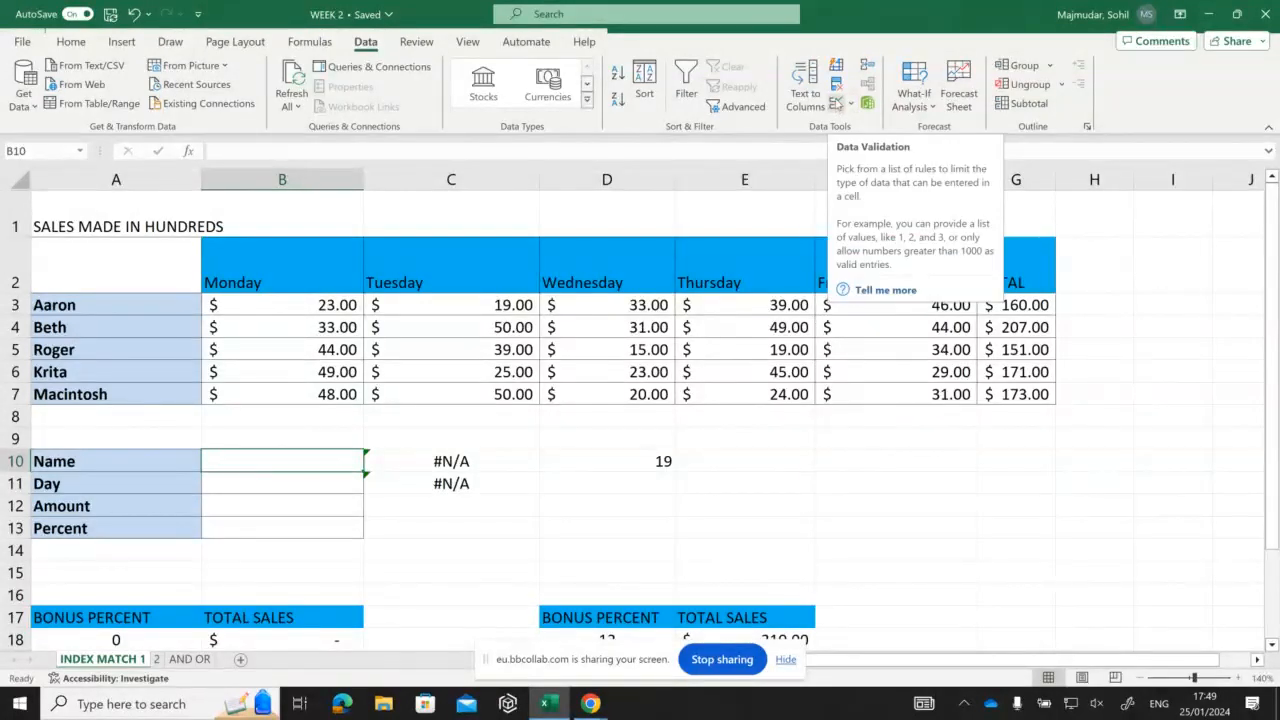
click(835, 104)
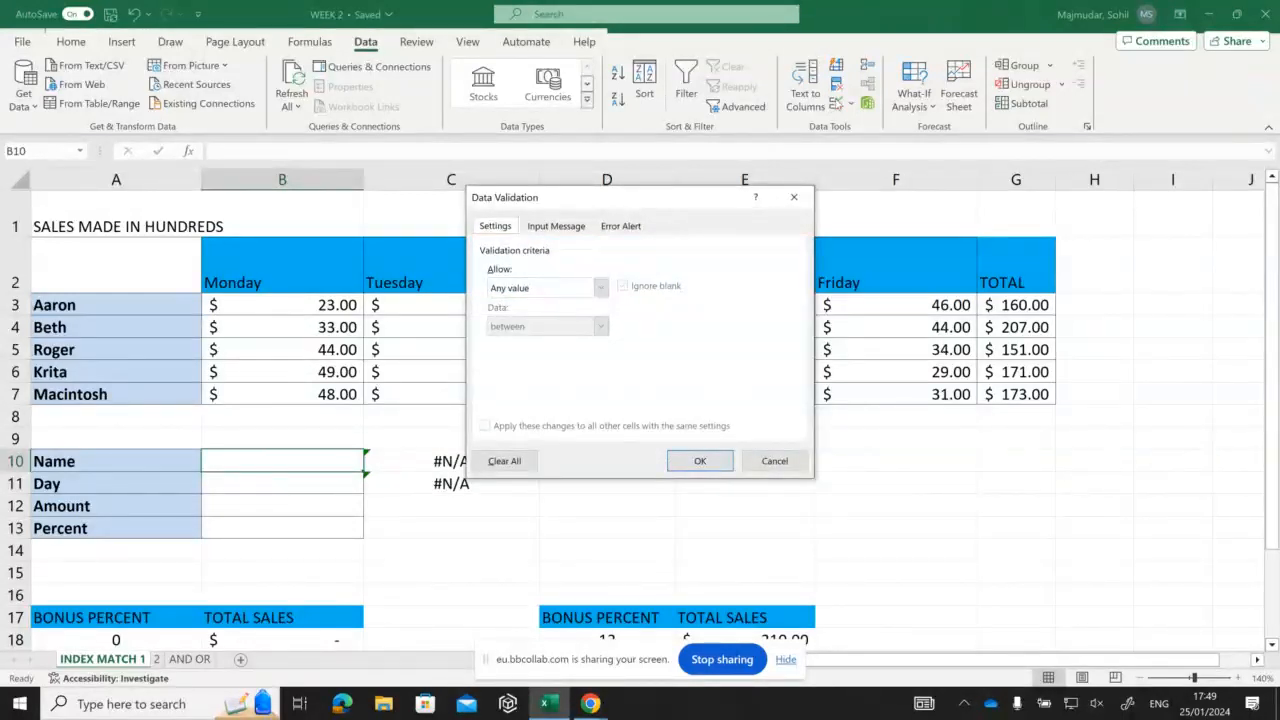
click(601, 288)
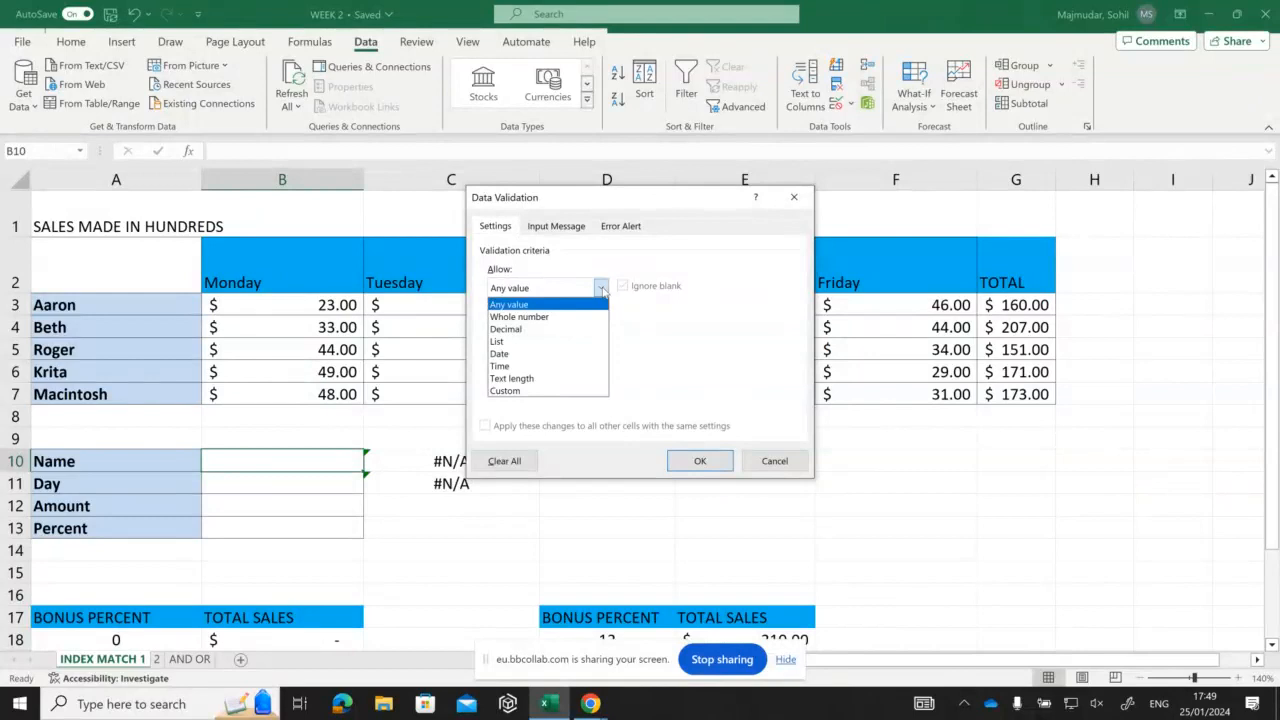
click(574, 342)
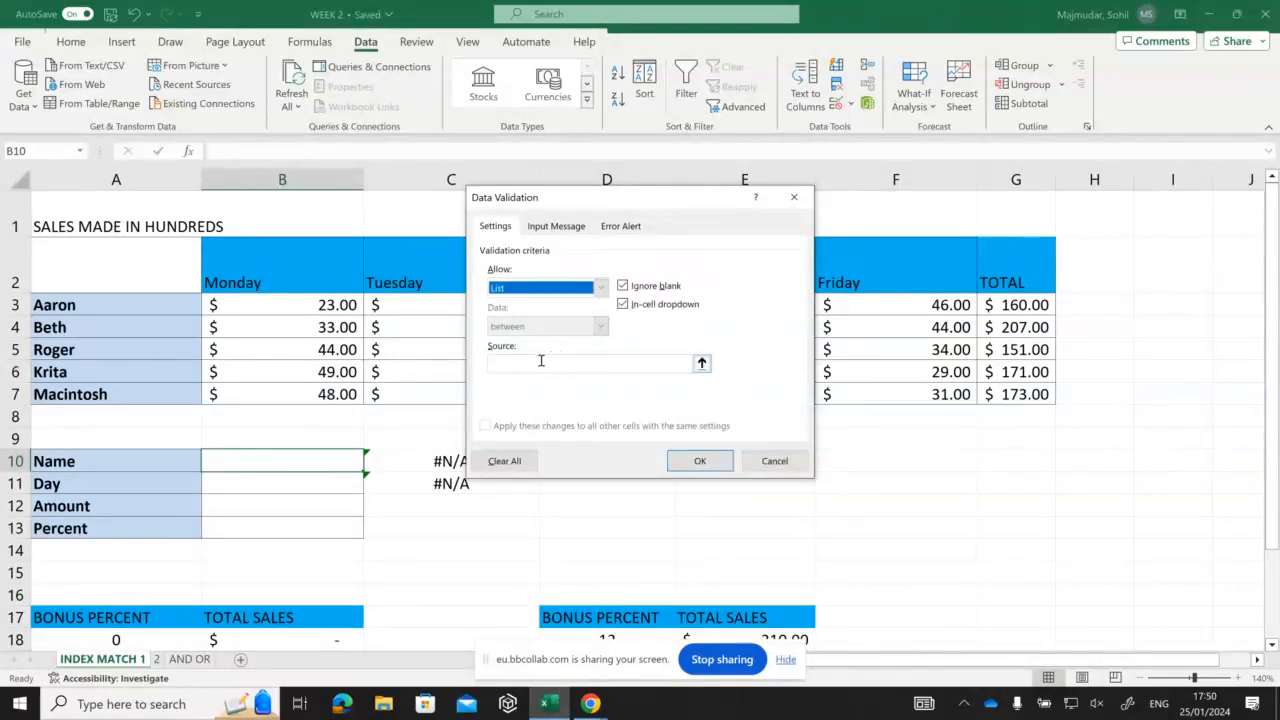
click(540, 362)
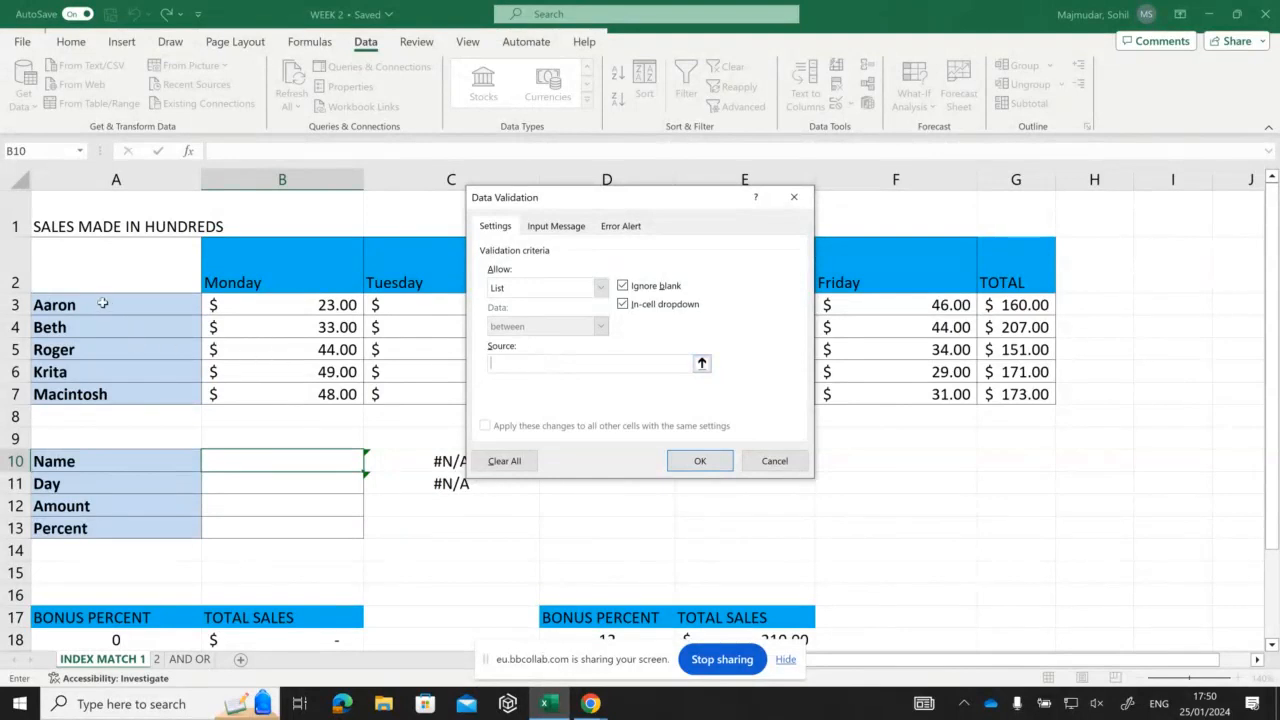
drag(106, 305, 108, 391)
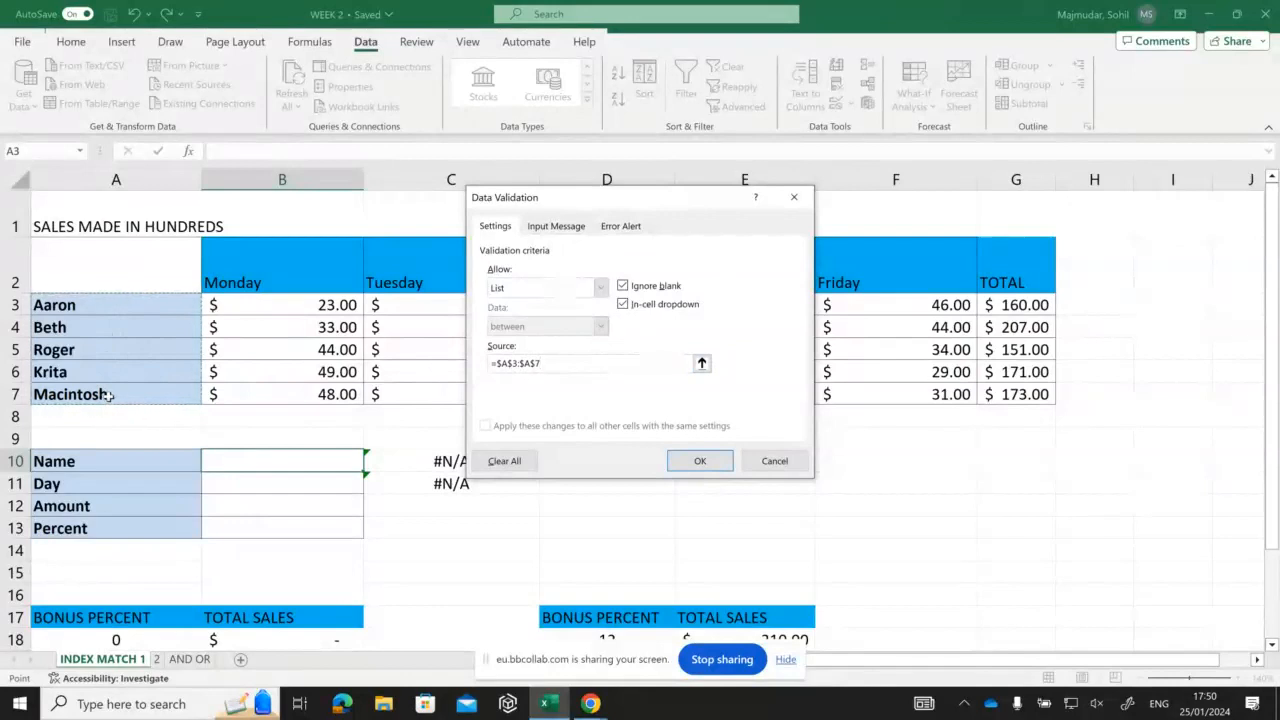
click(700, 461)
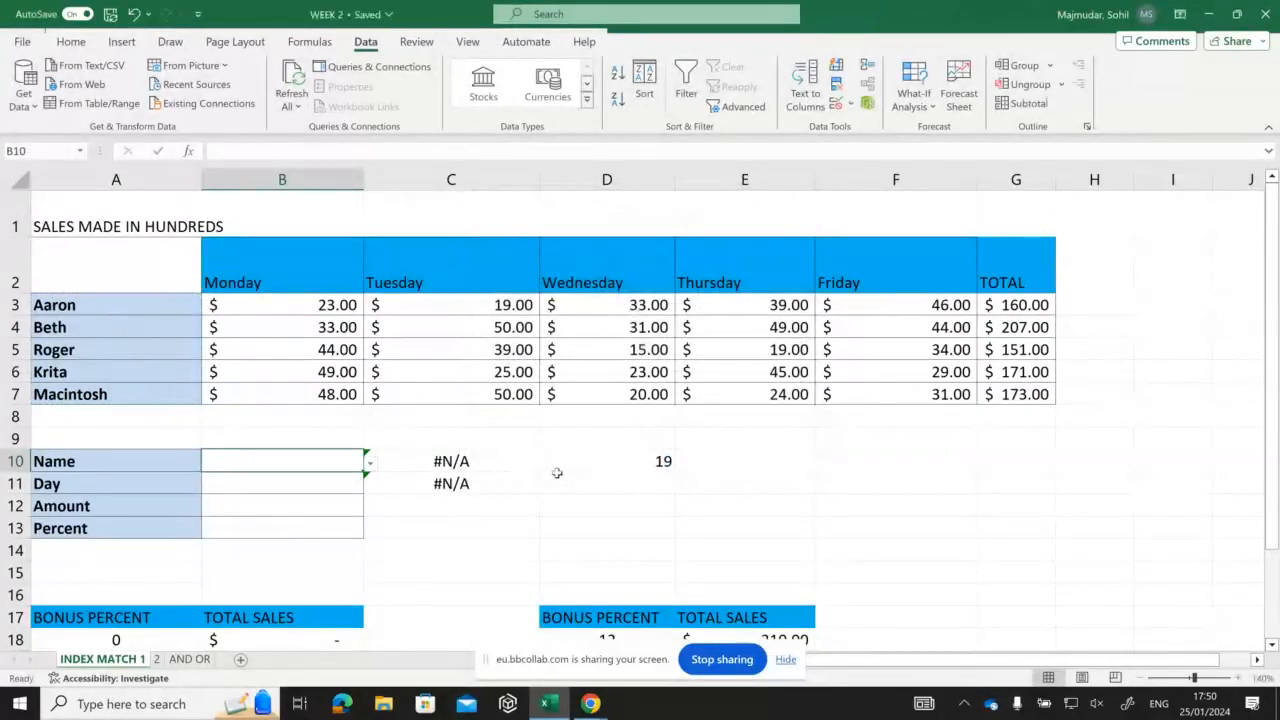
Step: Select the name from A5 and then the one from A7 in B10's drop-down list, and review the cell's validation settings
click(369, 464)
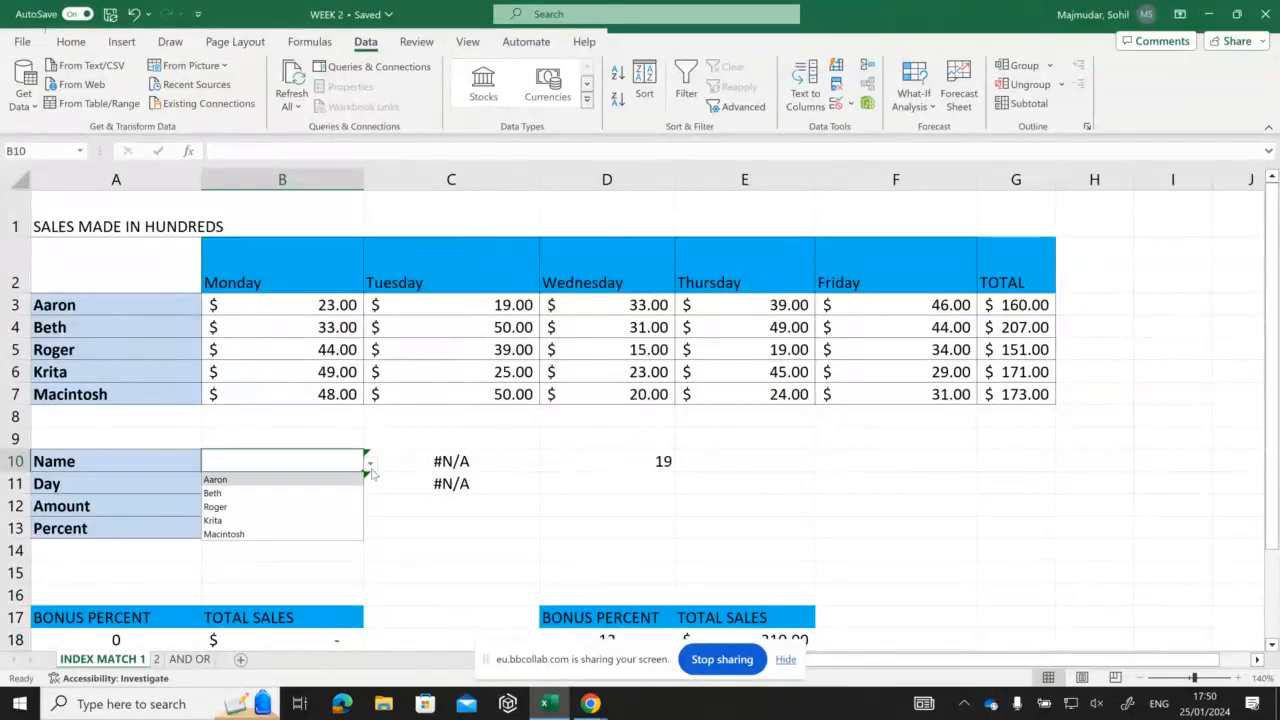
click(304, 511)
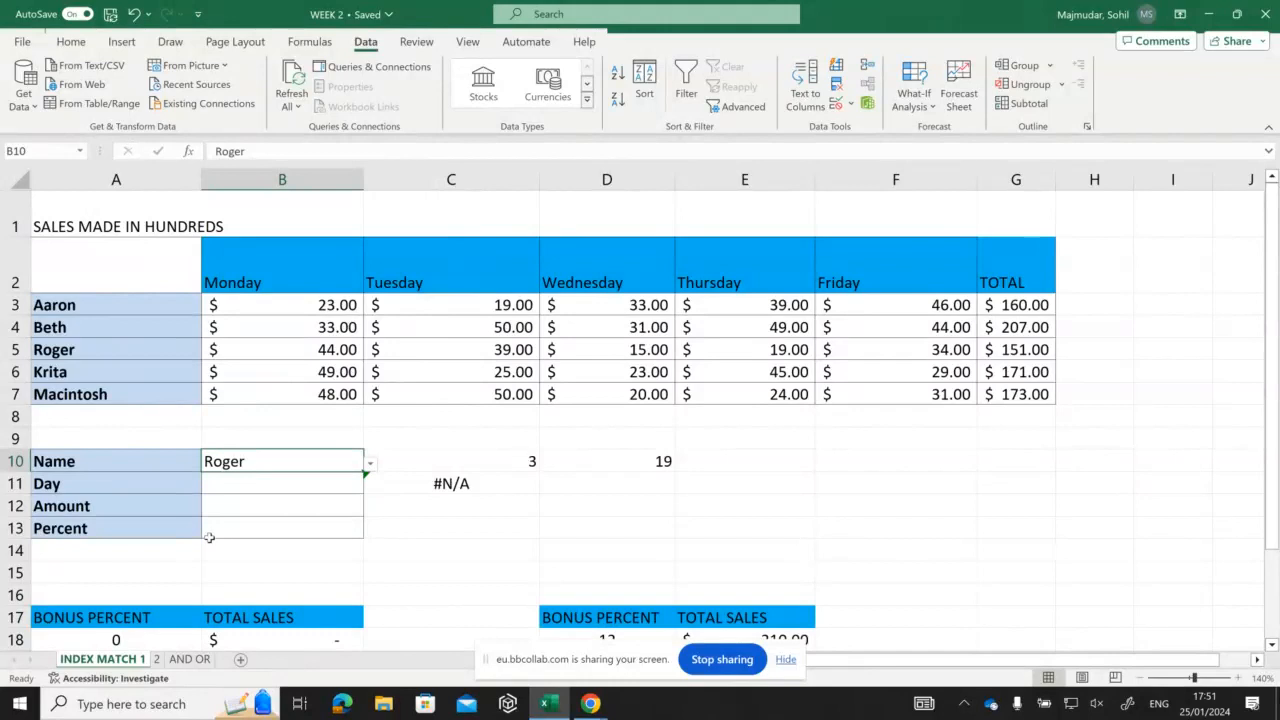
click(368, 466)
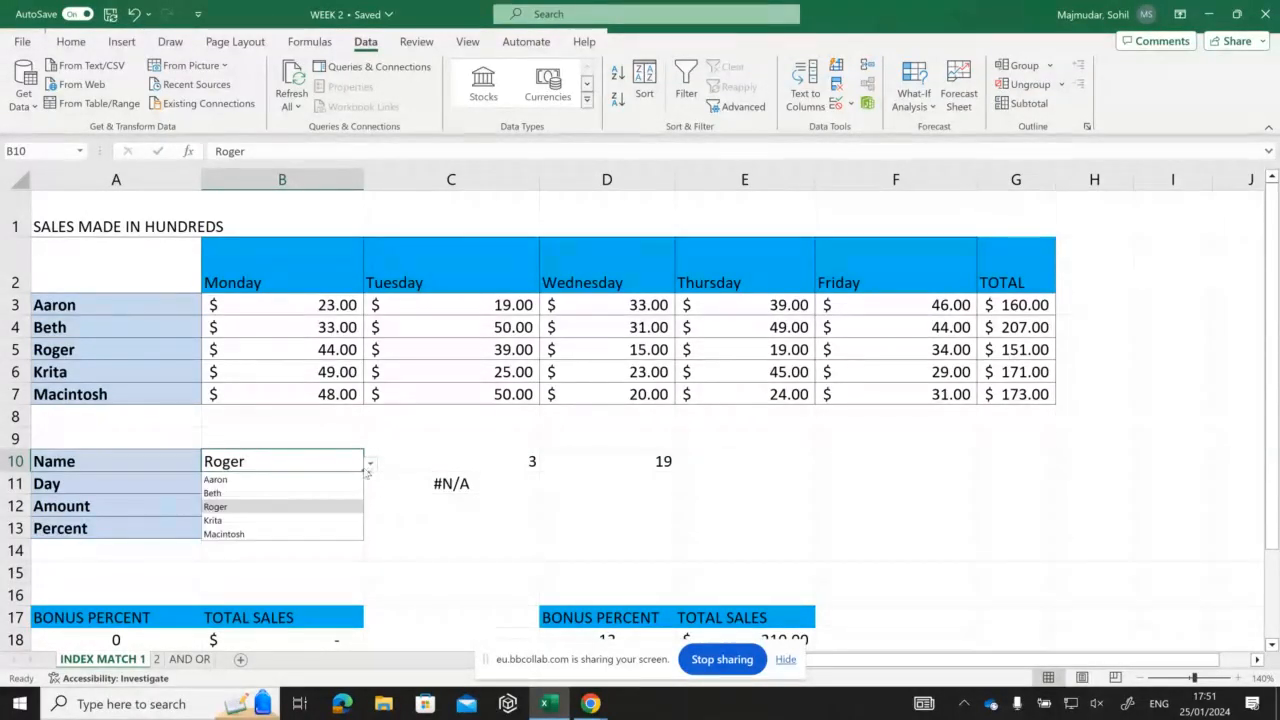
click(278, 535)
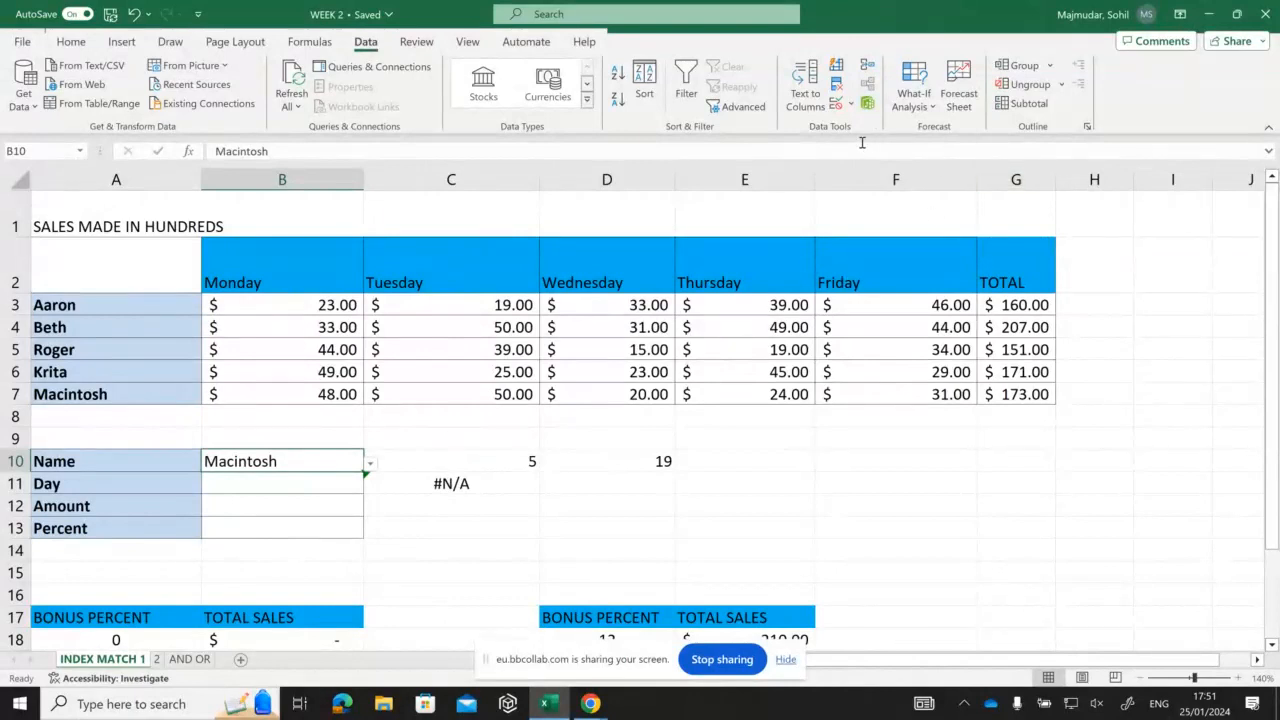
click(836, 104)
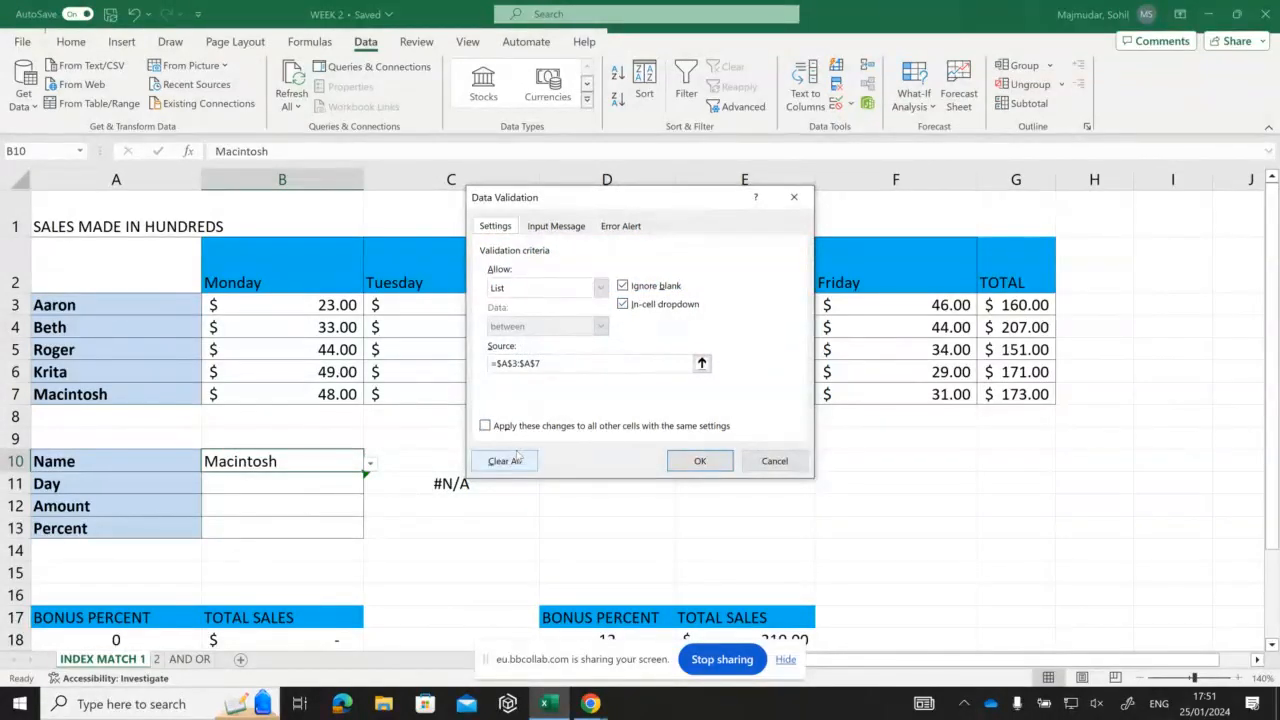
click(776, 462)
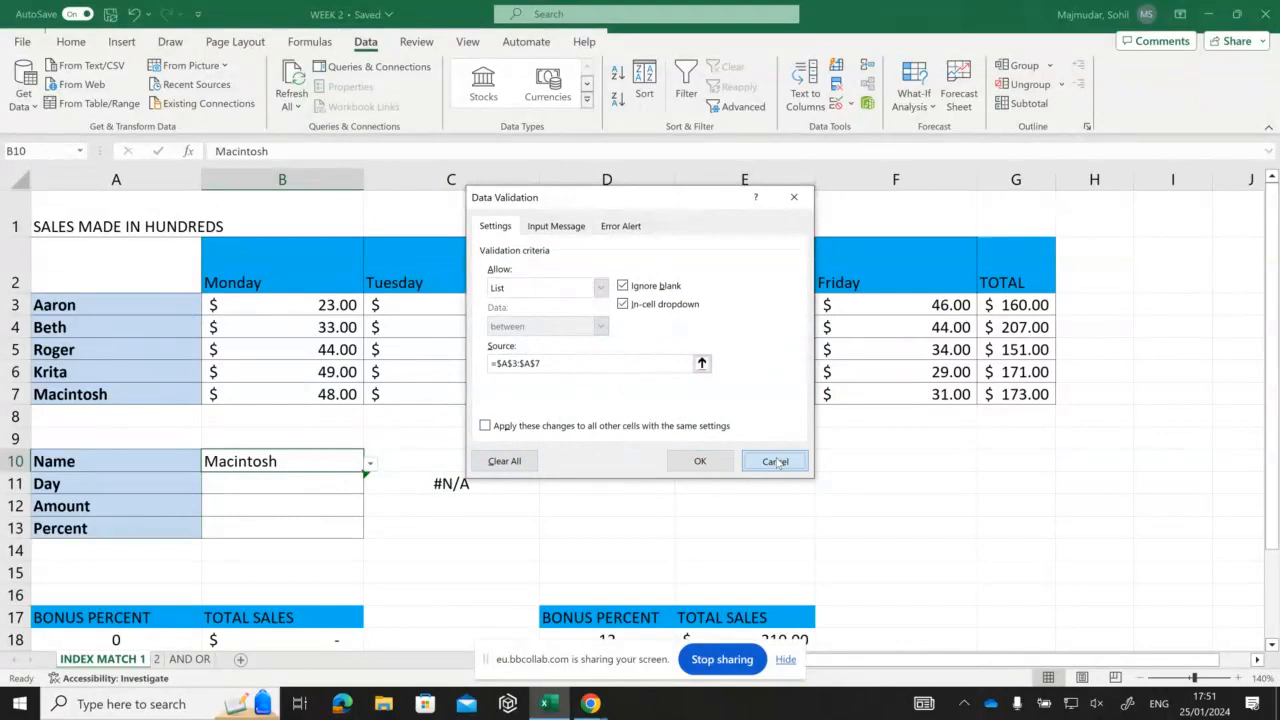
Step: Add List data validation to the lookup day cell B11, using the weekday headers in B2:F2 as the source
click(306, 484)
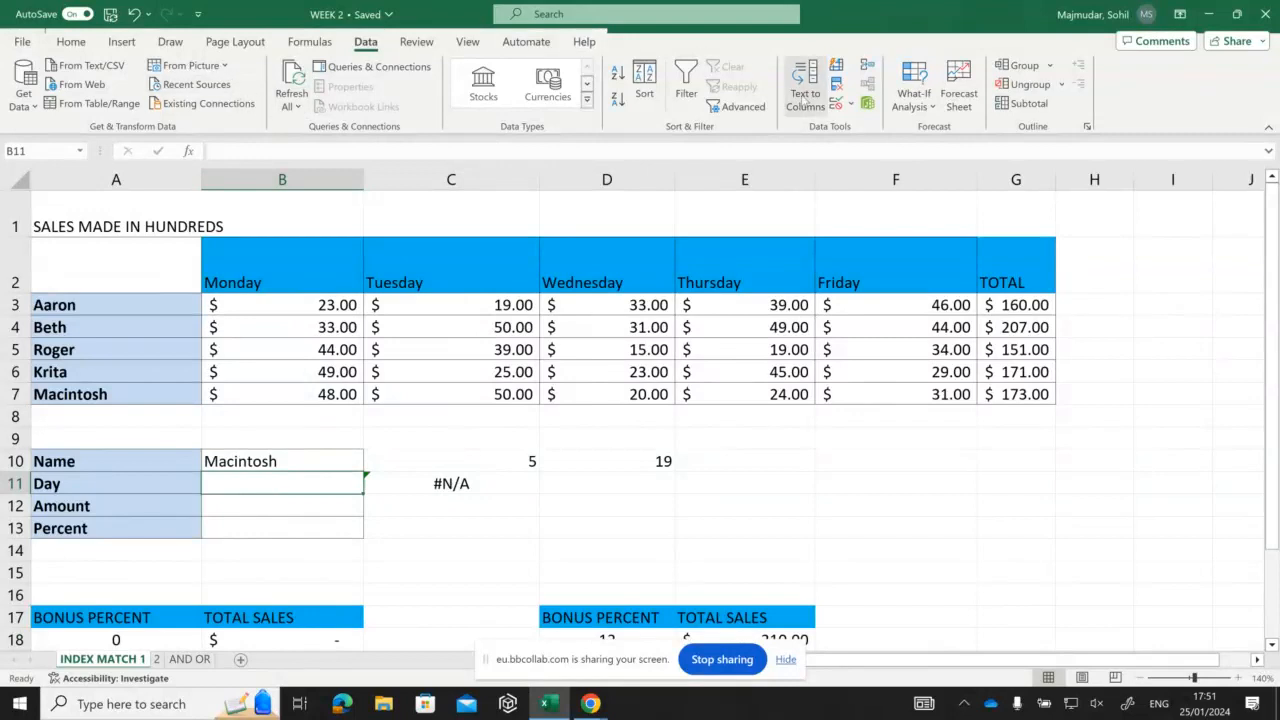
click(836, 103)
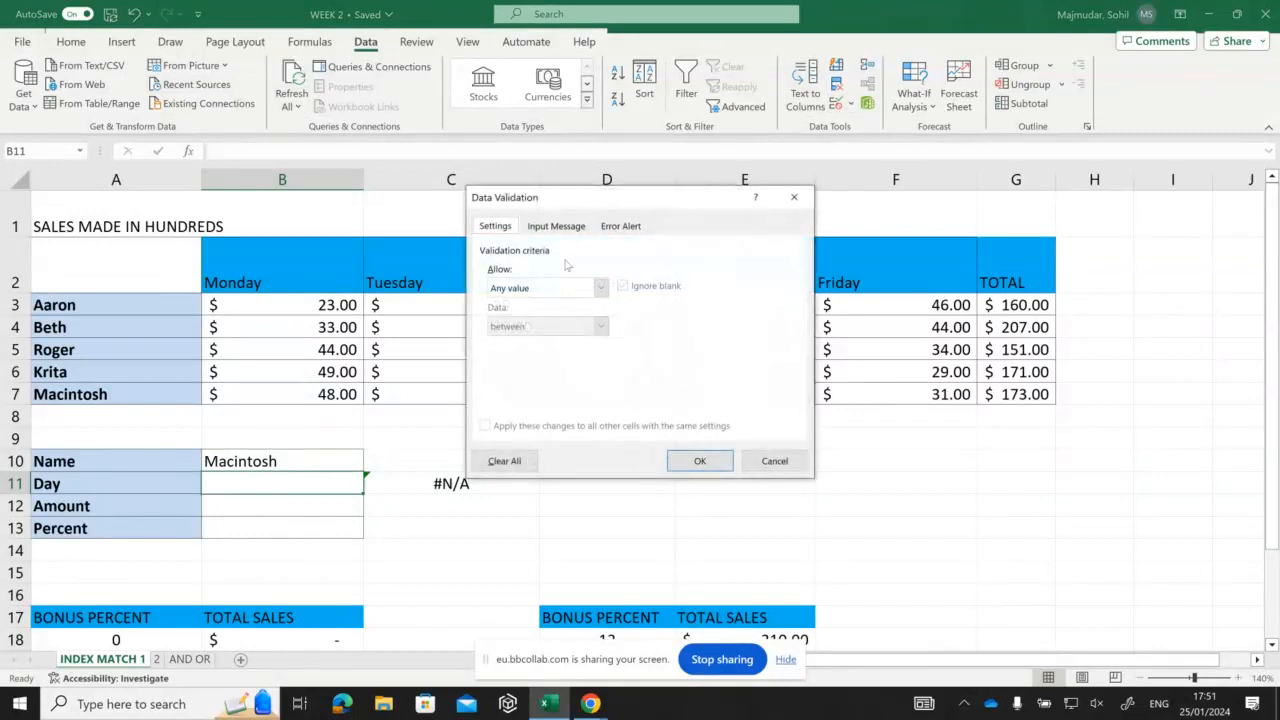
click(601, 288)
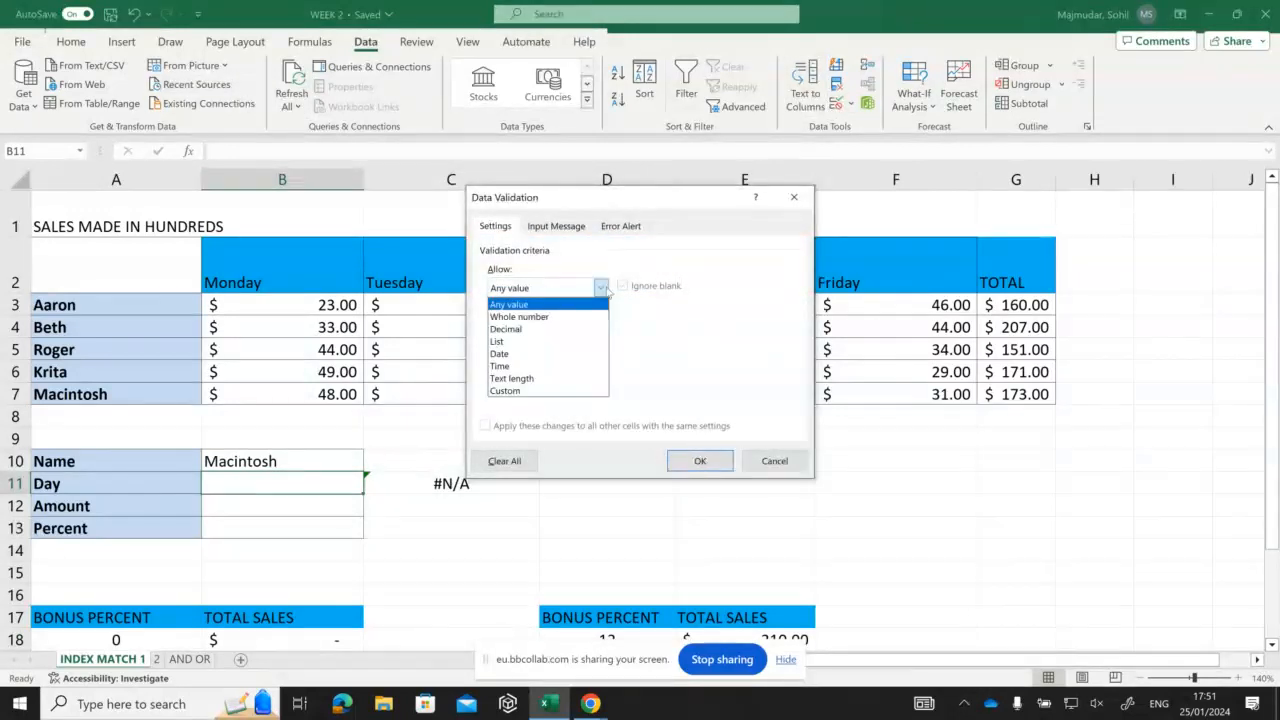
click(565, 342)
click(532, 364)
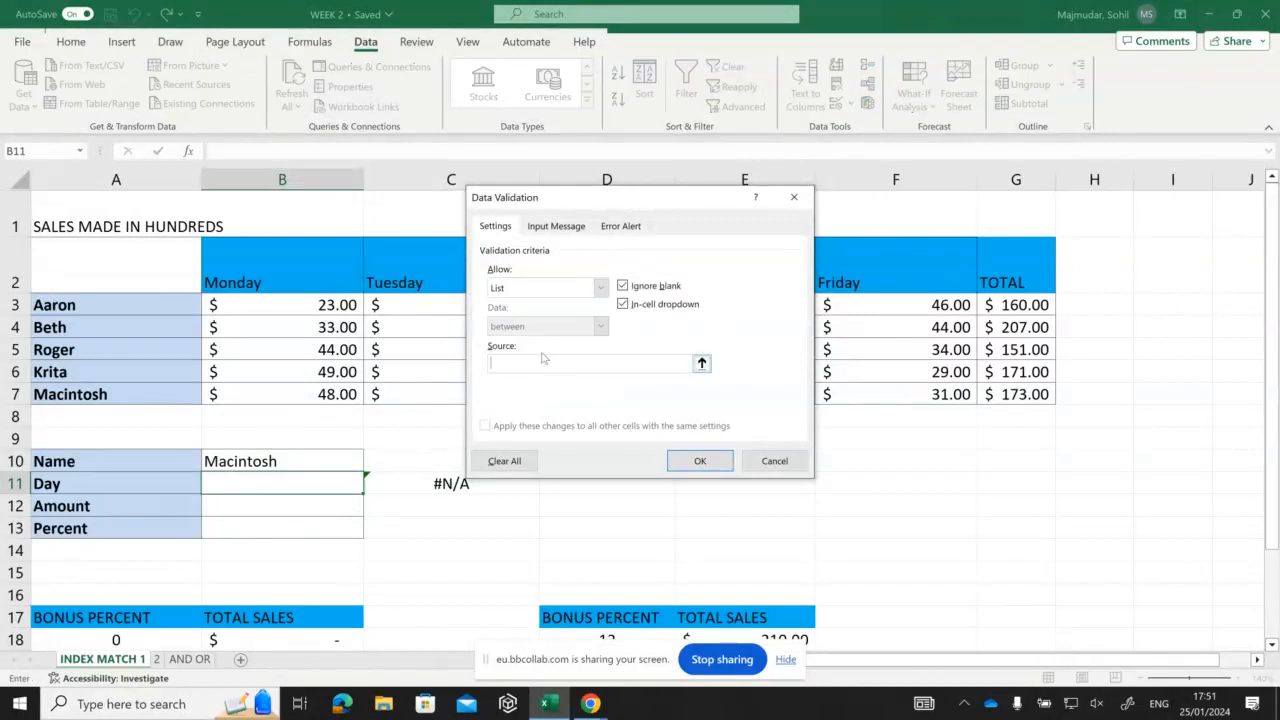
drag(604, 207, 923, 324)
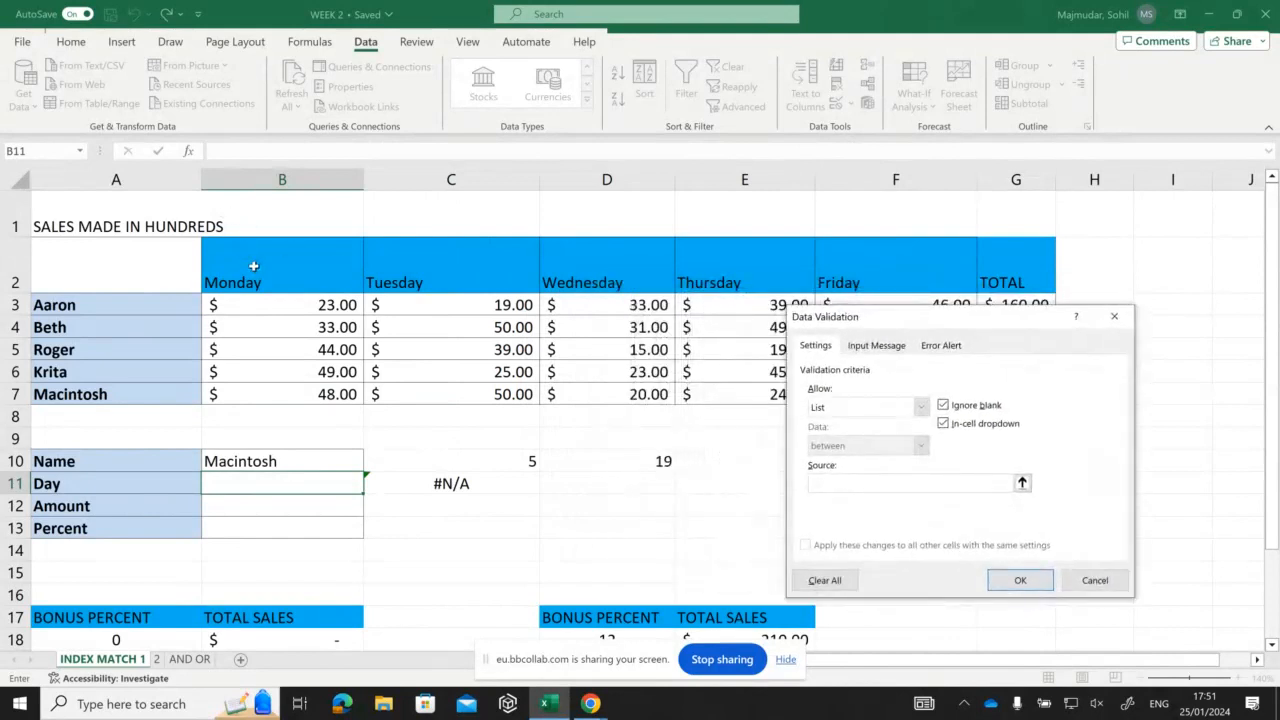
drag(254, 266, 851, 265)
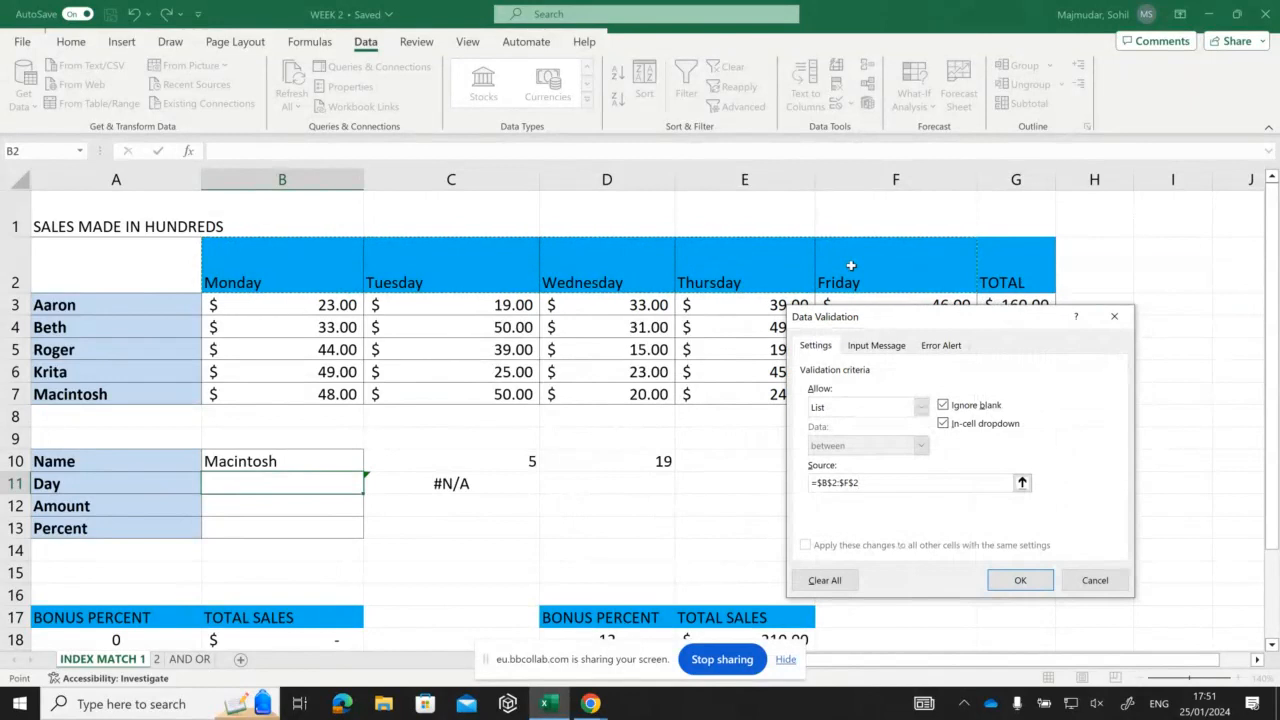
click(1012, 581)
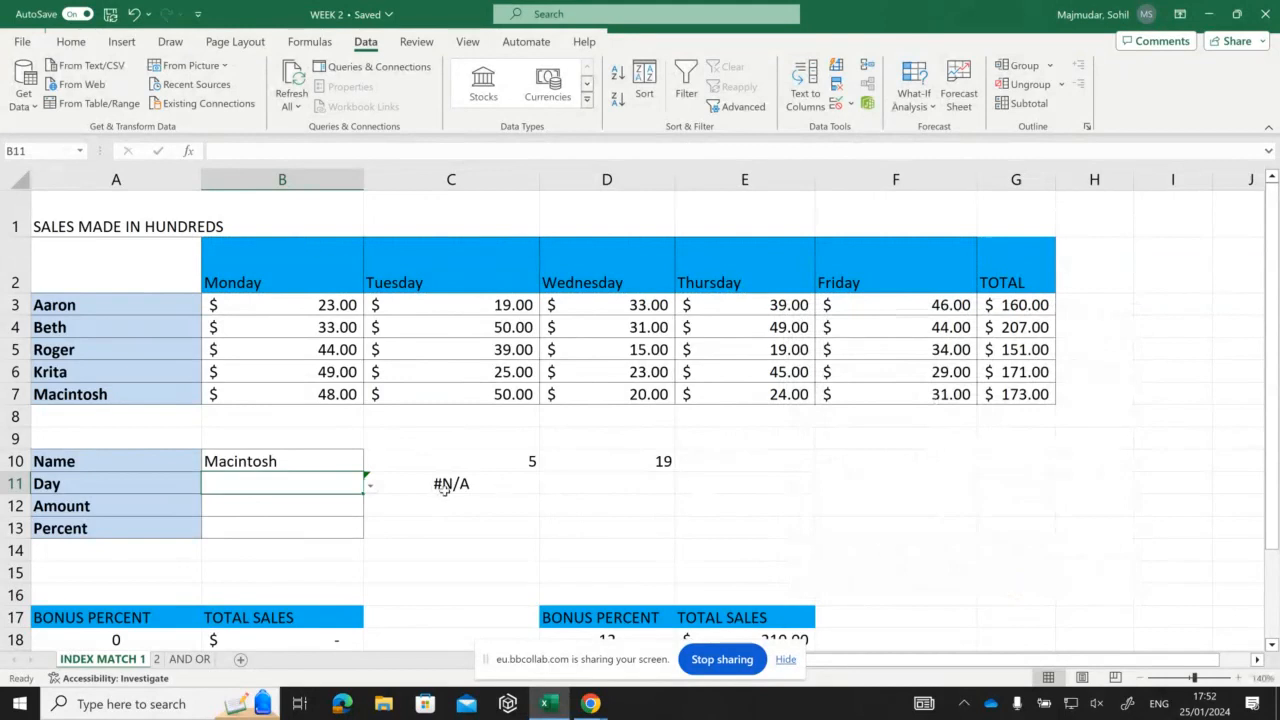
Step: Choose Wednesday in B11's drop-down list and the salesperson's name from A4 in B10's list
click(370, 487)
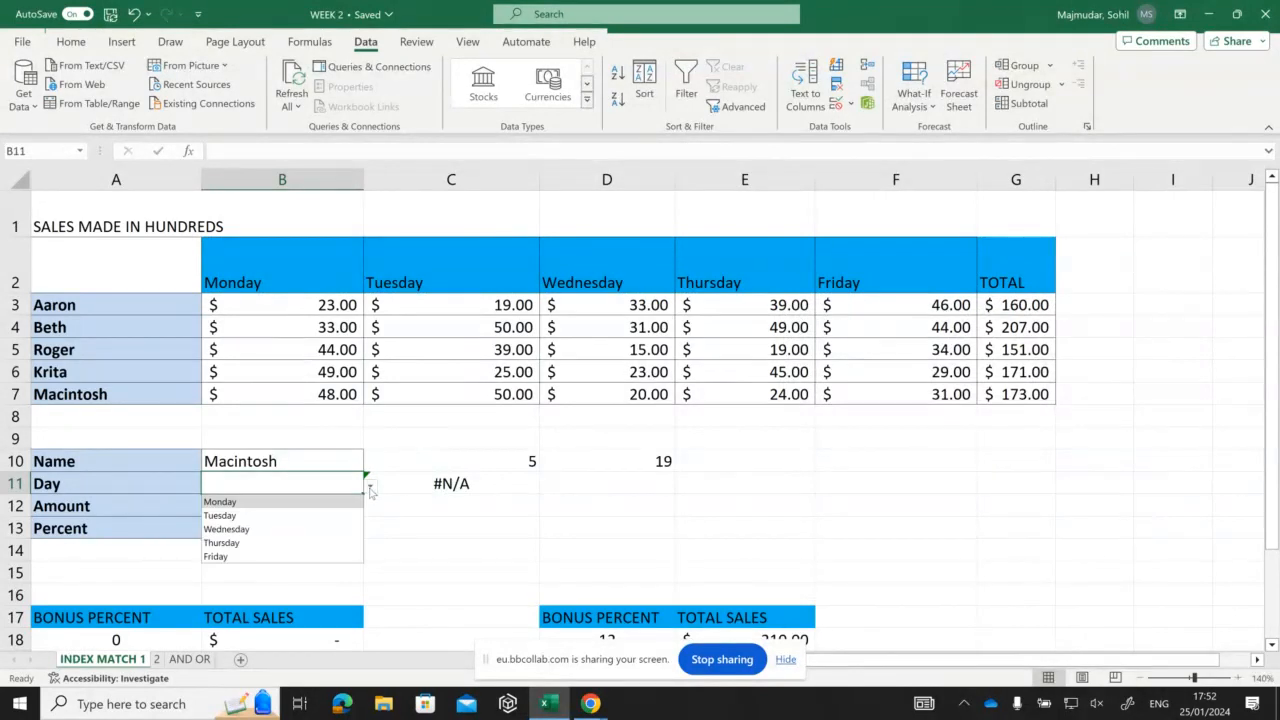
click(263, 529)
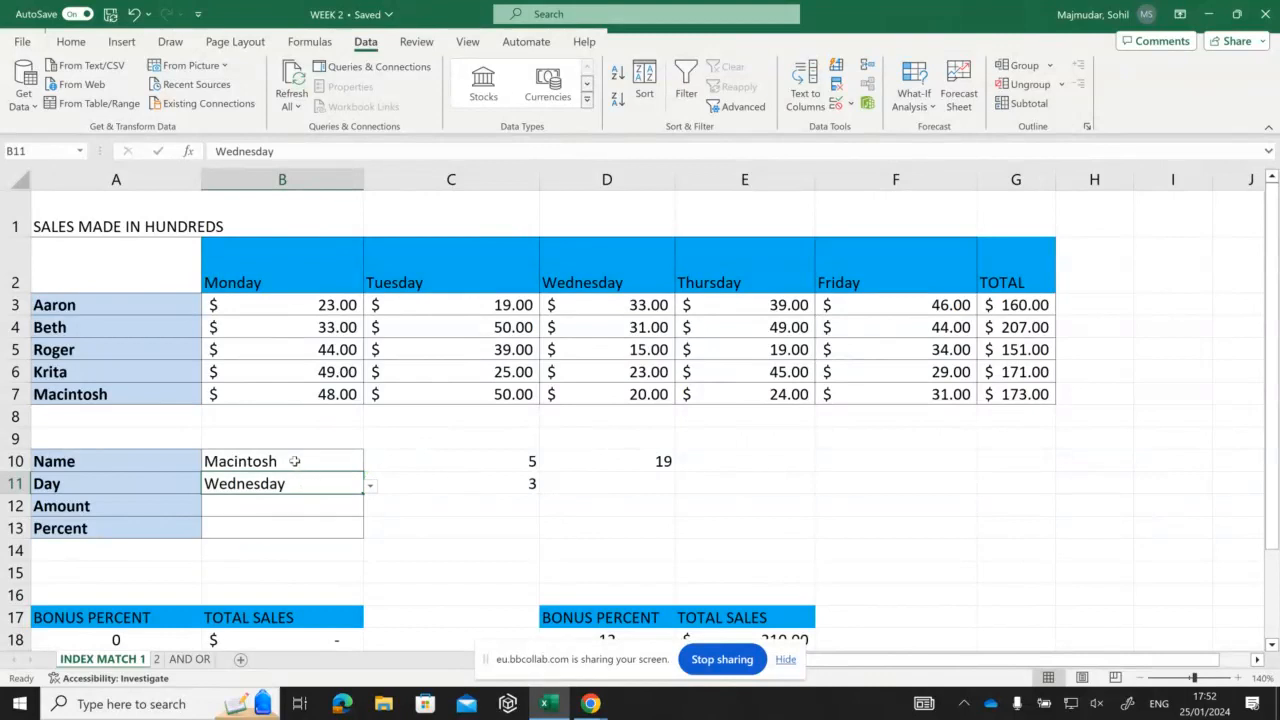
drag(297, 462, 370, 463)
click(369, 463)
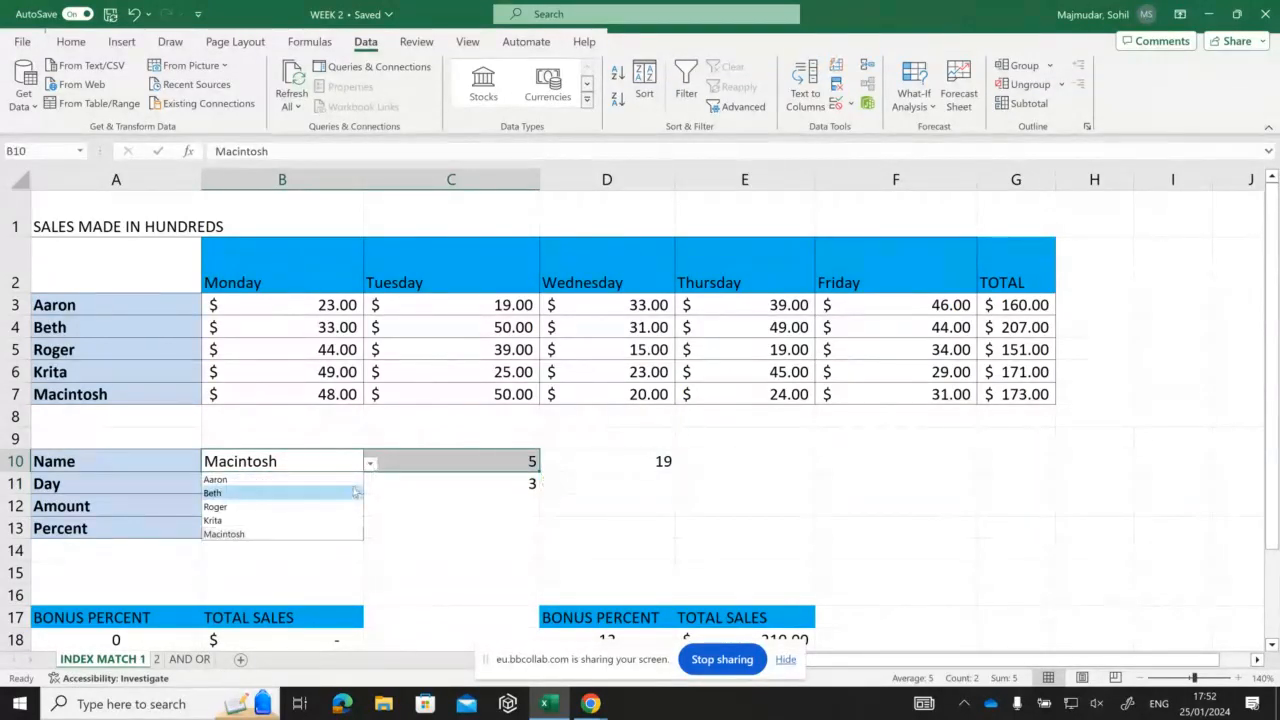
click(355, 492)
Step: Change the lookup day in B11 to Tuesday using its drop-down list
drag(340, 487, 371, 485)
click(370, 485)
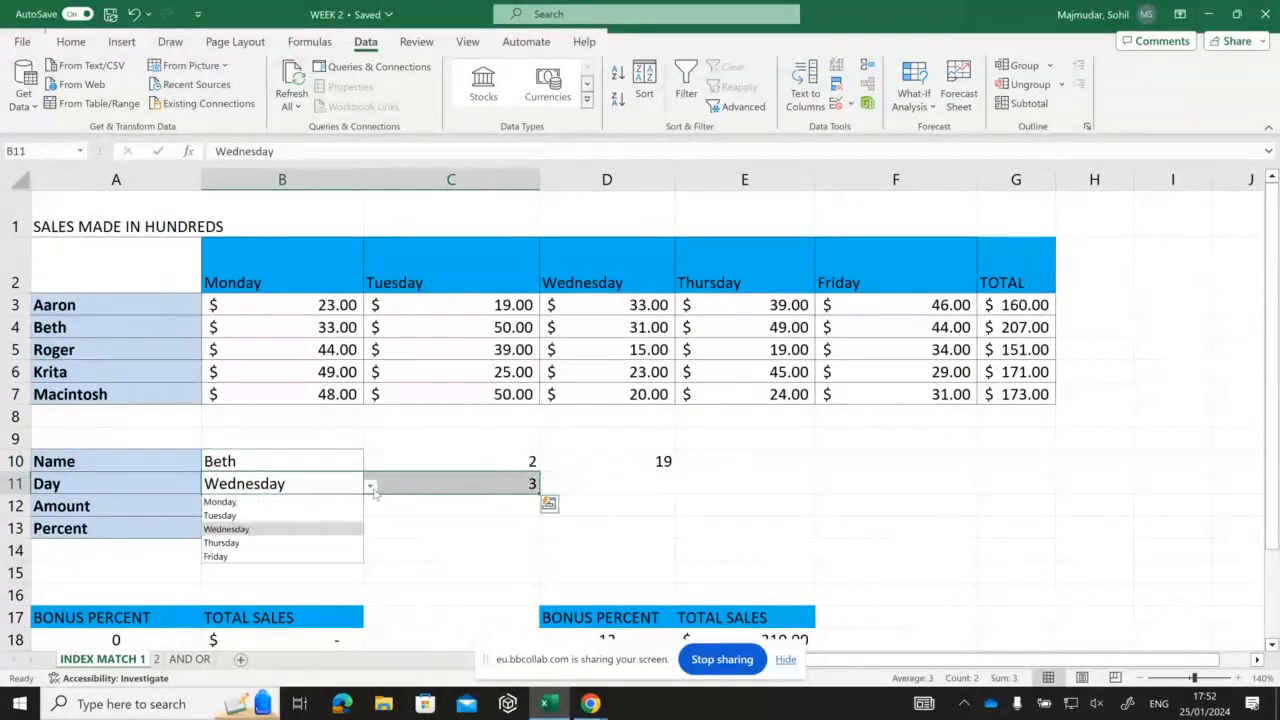
click(338, 518)
Step: Begin an INDEX formula in the Amount cell B12 with B3:G7 as its array
click(302, 506)
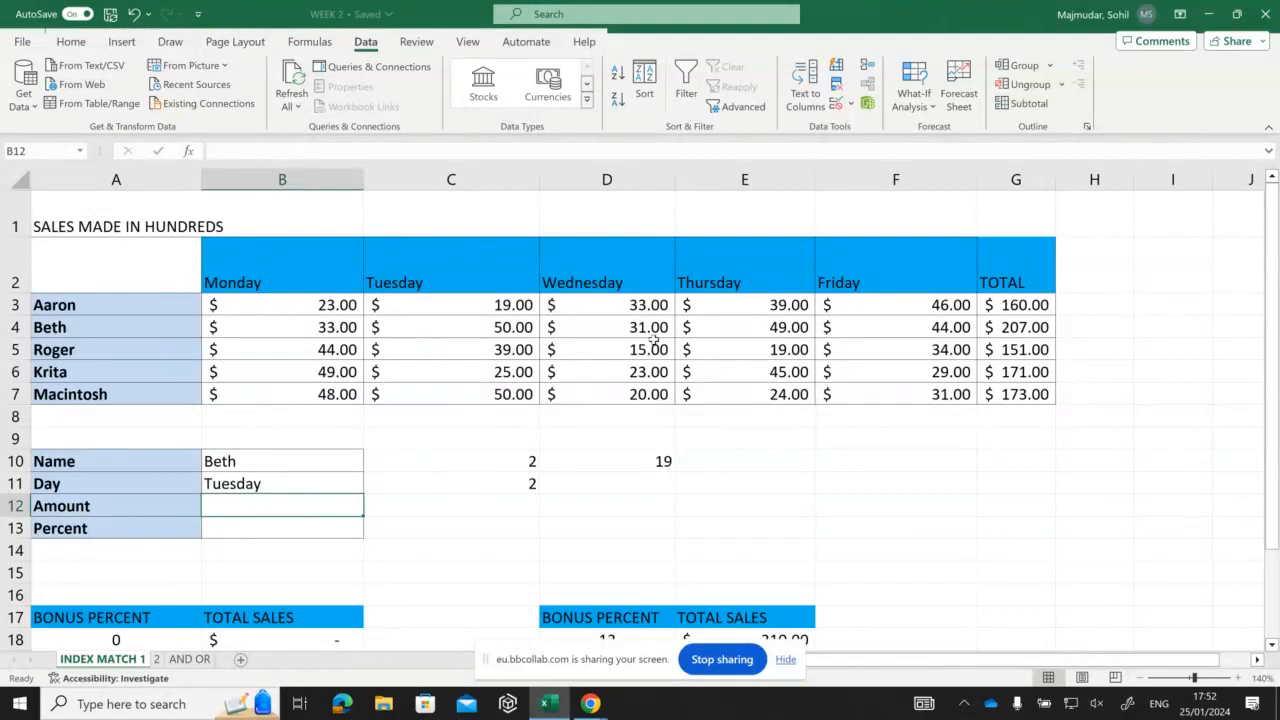
text(=IN)
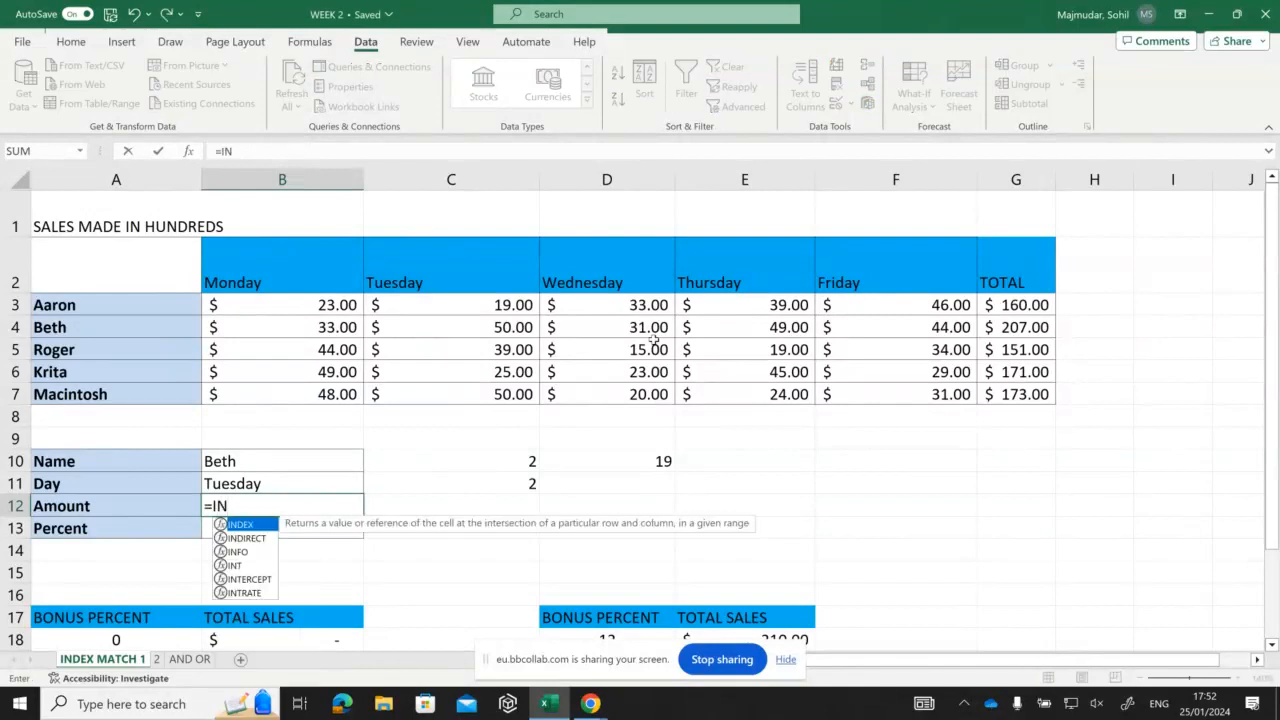
text(DEX()
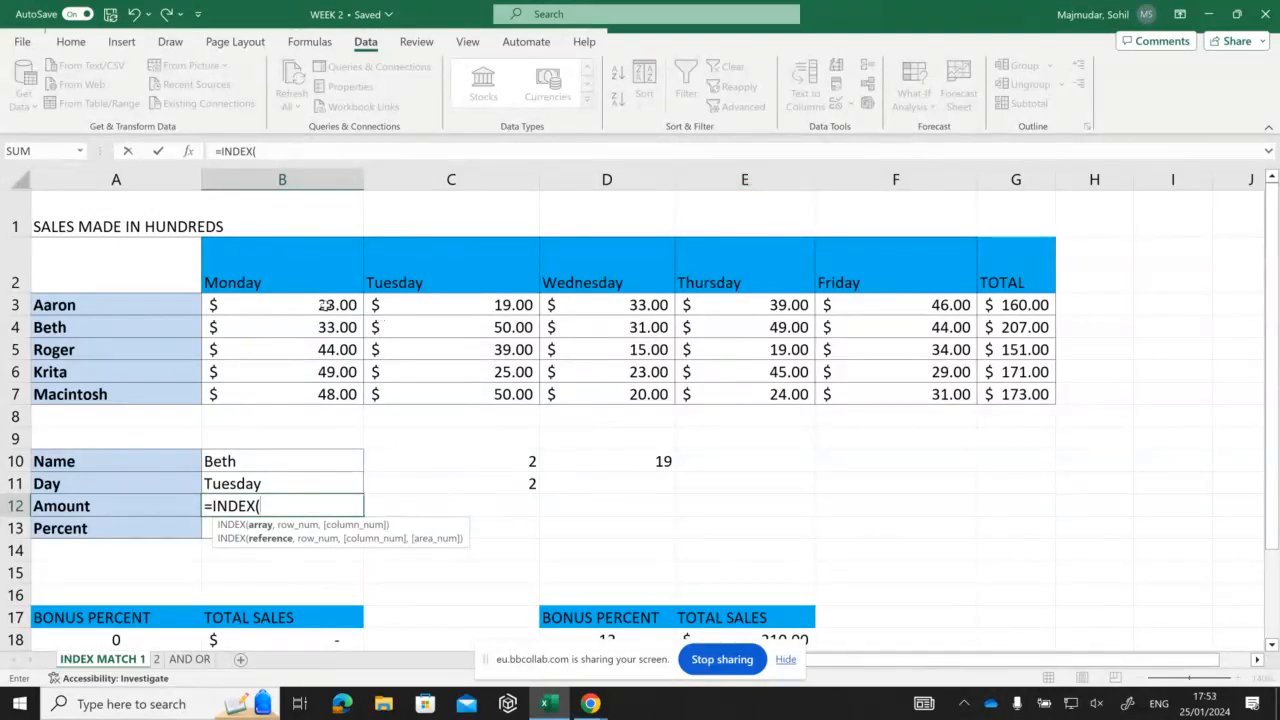
drag(326, 305, 1005, 396)
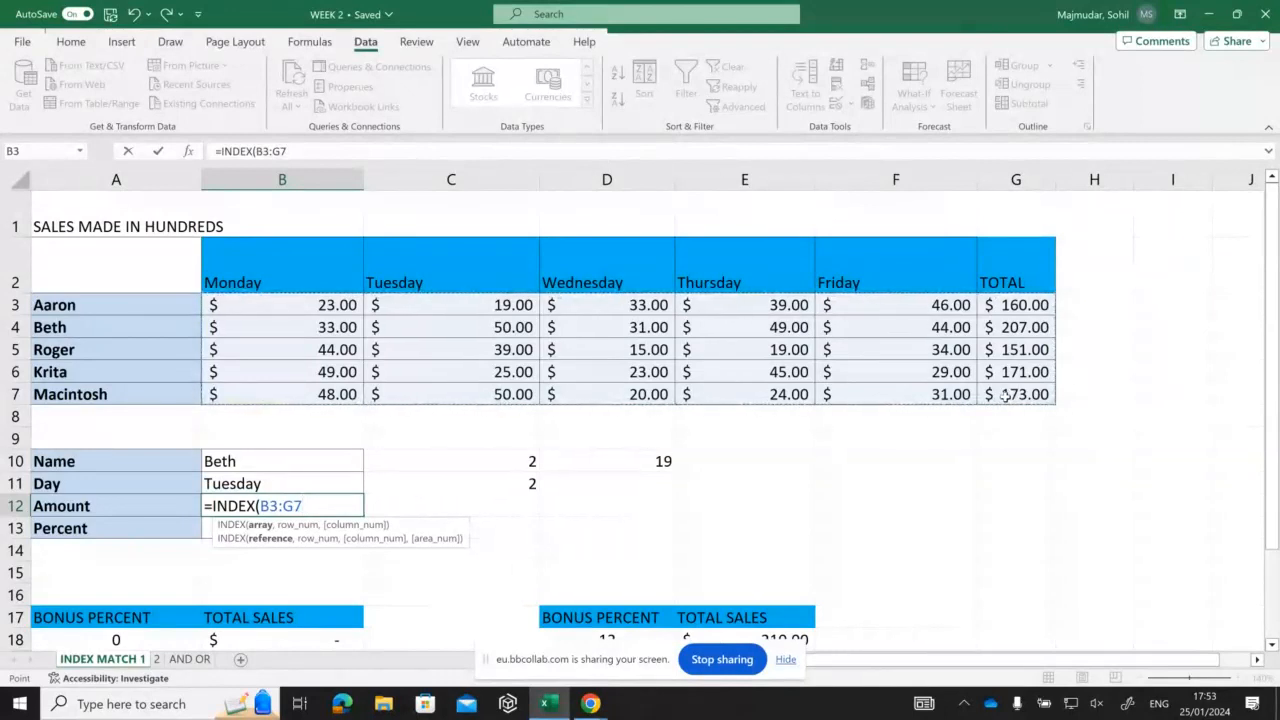
text(,)
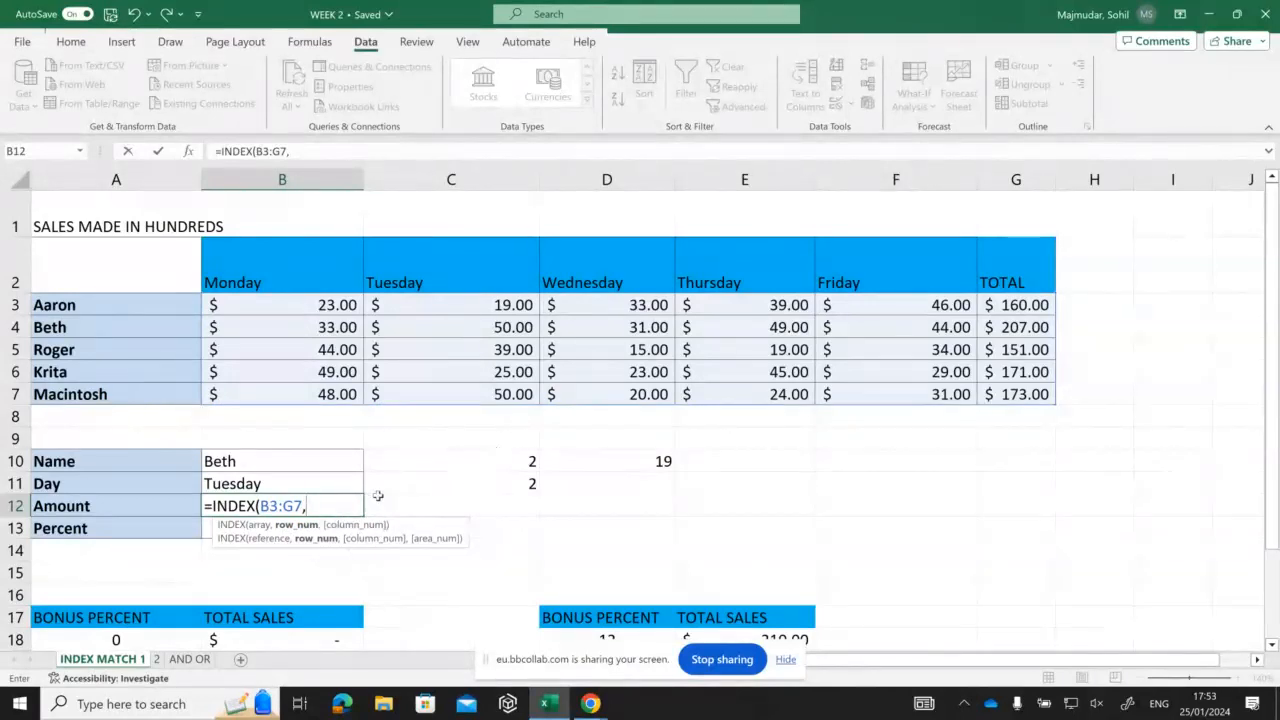
Step: Add MATCH(B10,A3:A7,0) as the row number argument of the INDEX formula in B12
text(match()
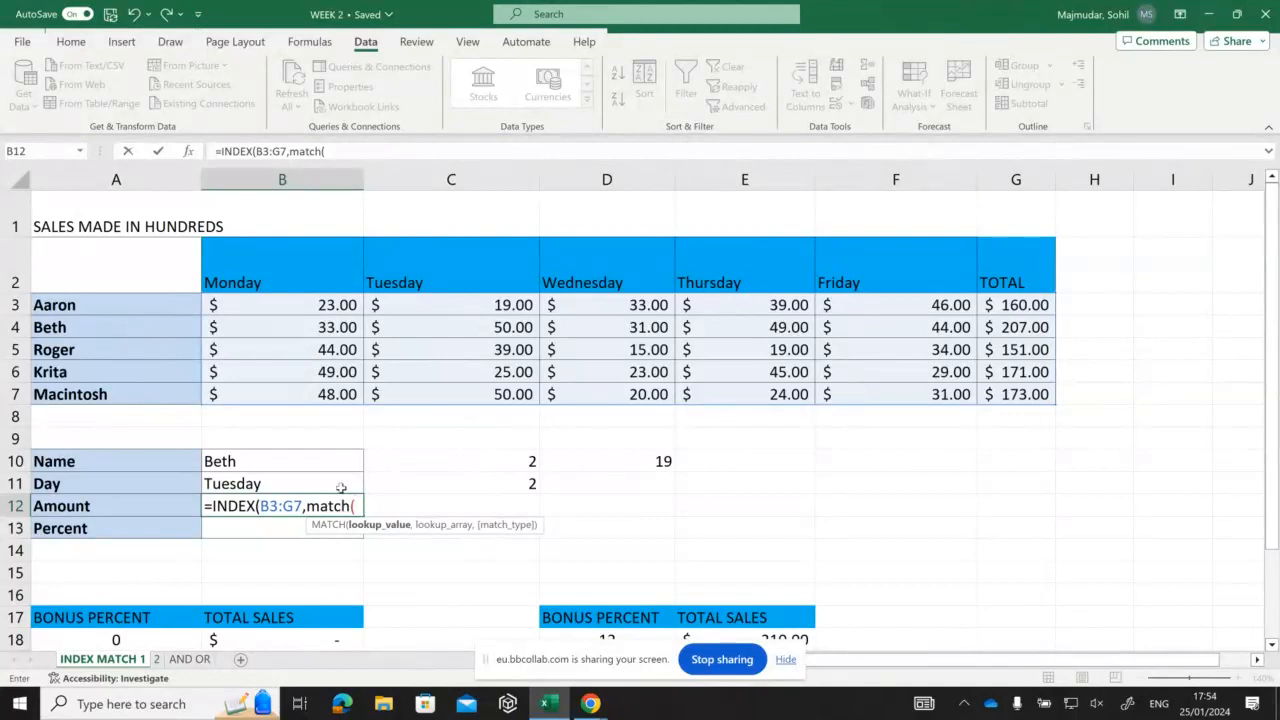
click(324, 460)
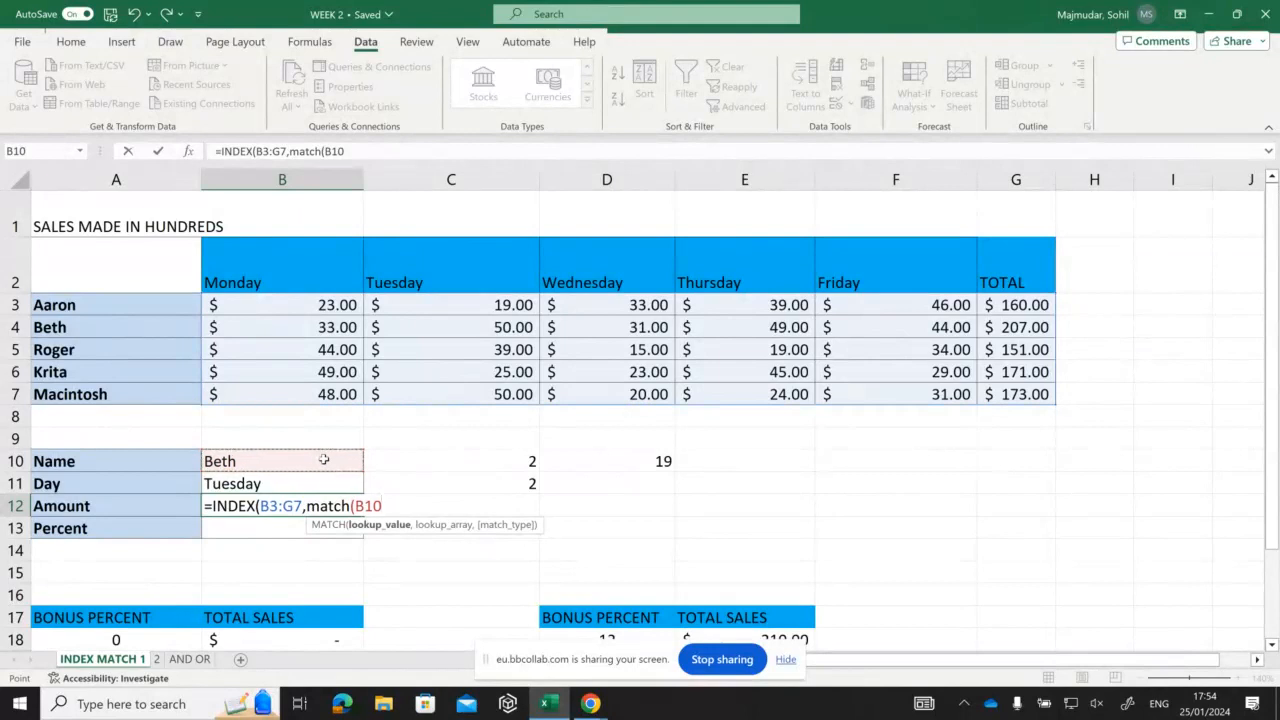
text(,)
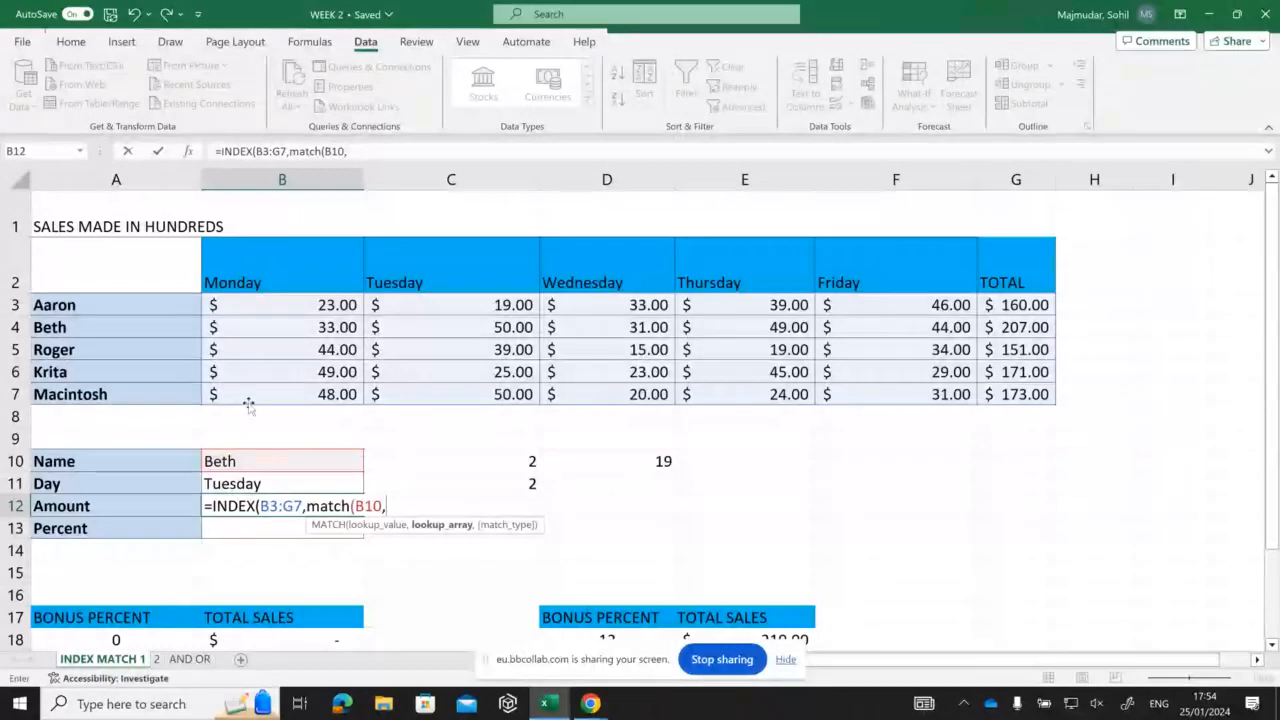
drag(140, 306, 137, 391)
text(,0))
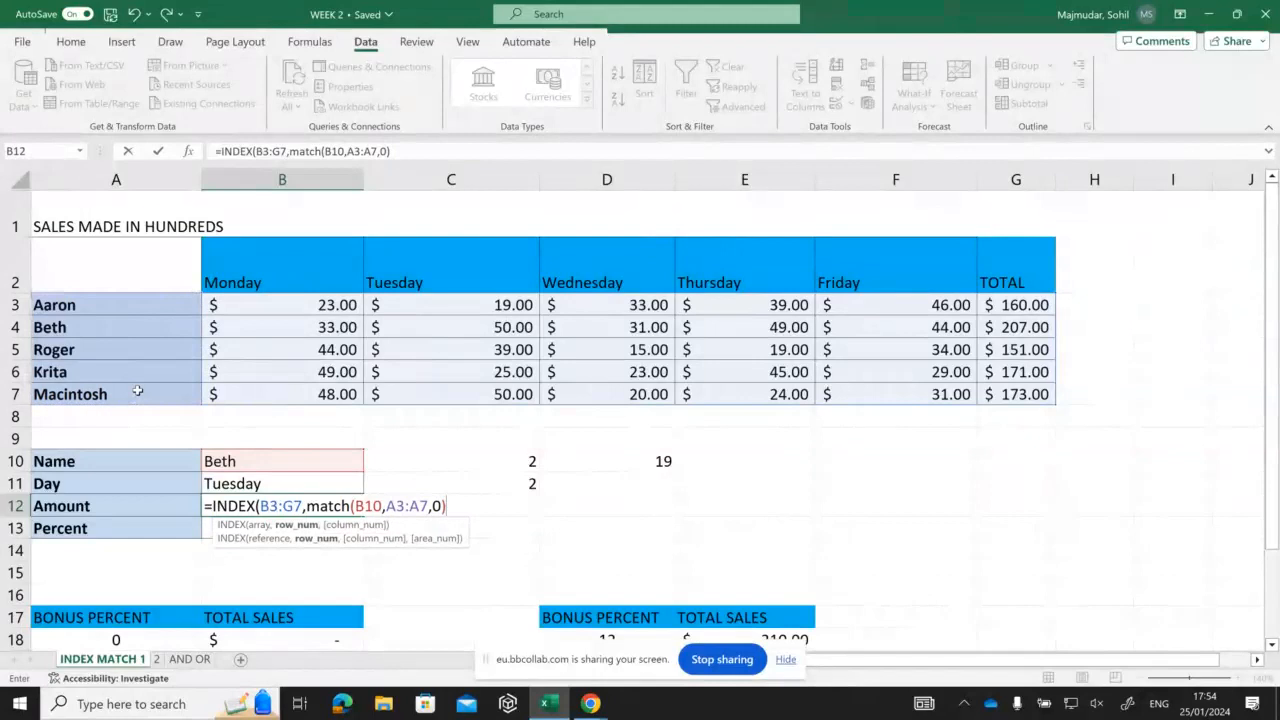
text(,)
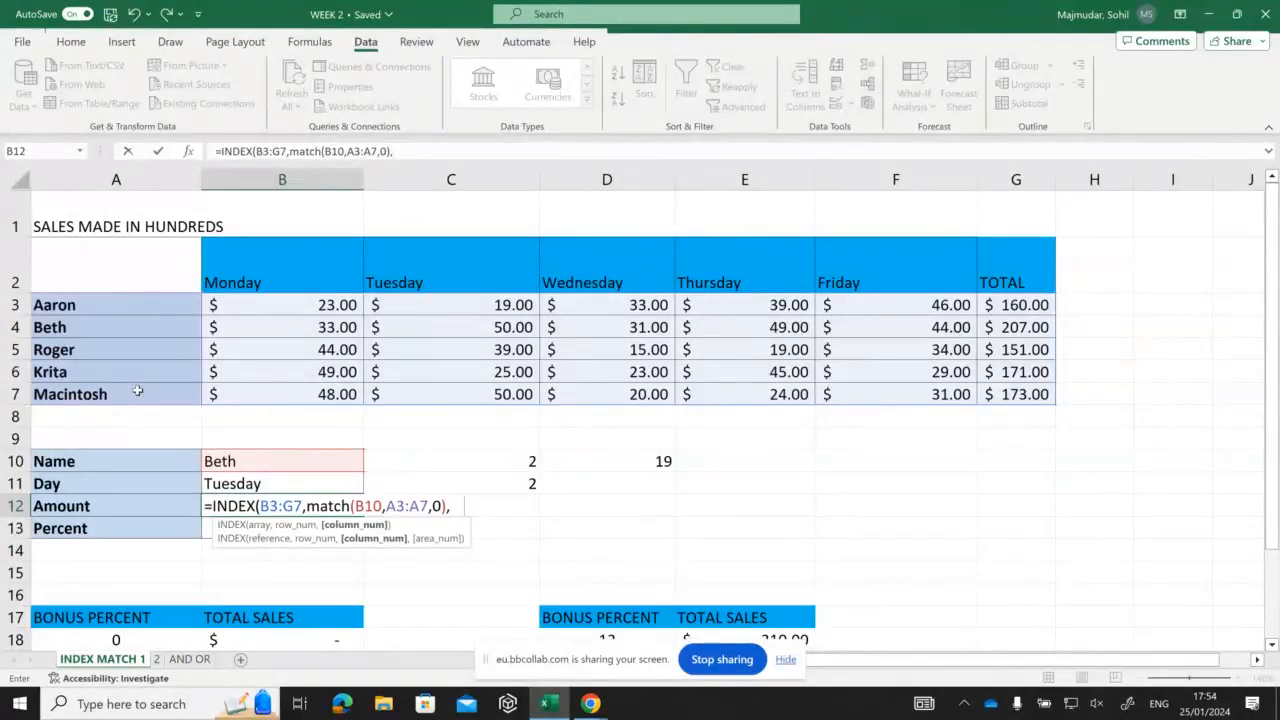
Step: Add MATCH(B11,B2:F2,0) as the column number argument and complete the INDEX formula in B12
text(match()
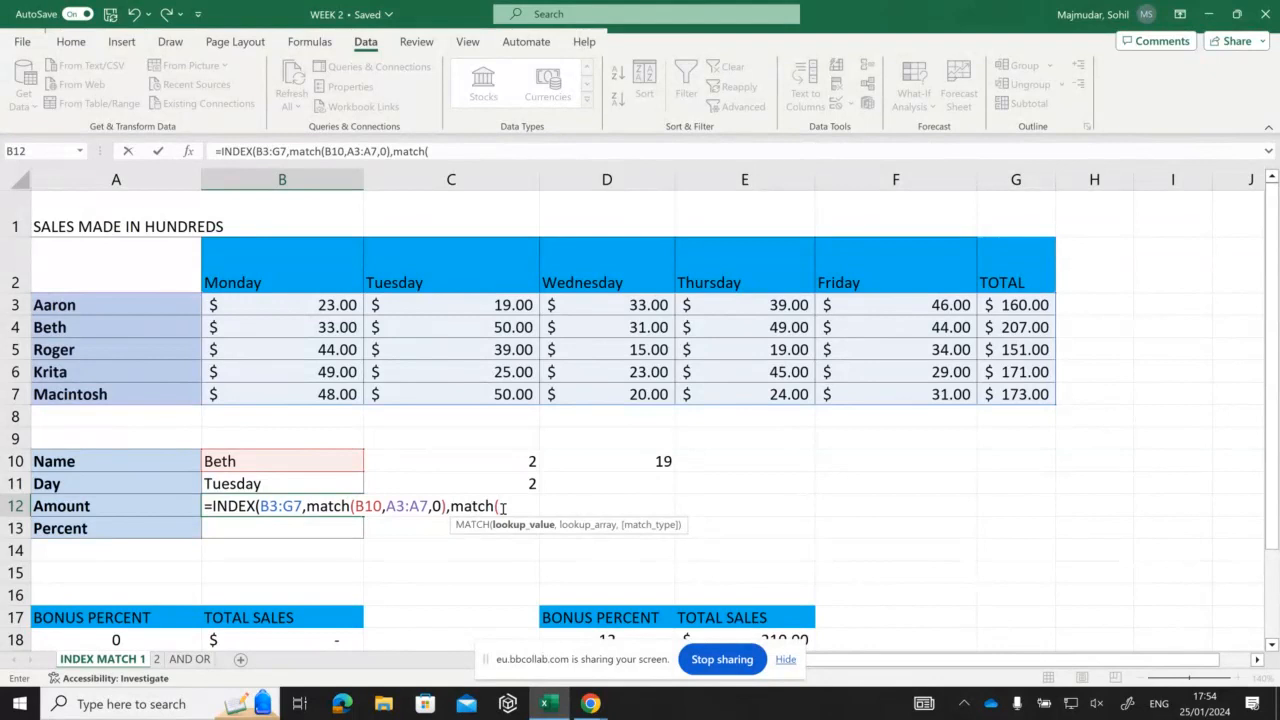
click(279, 486)
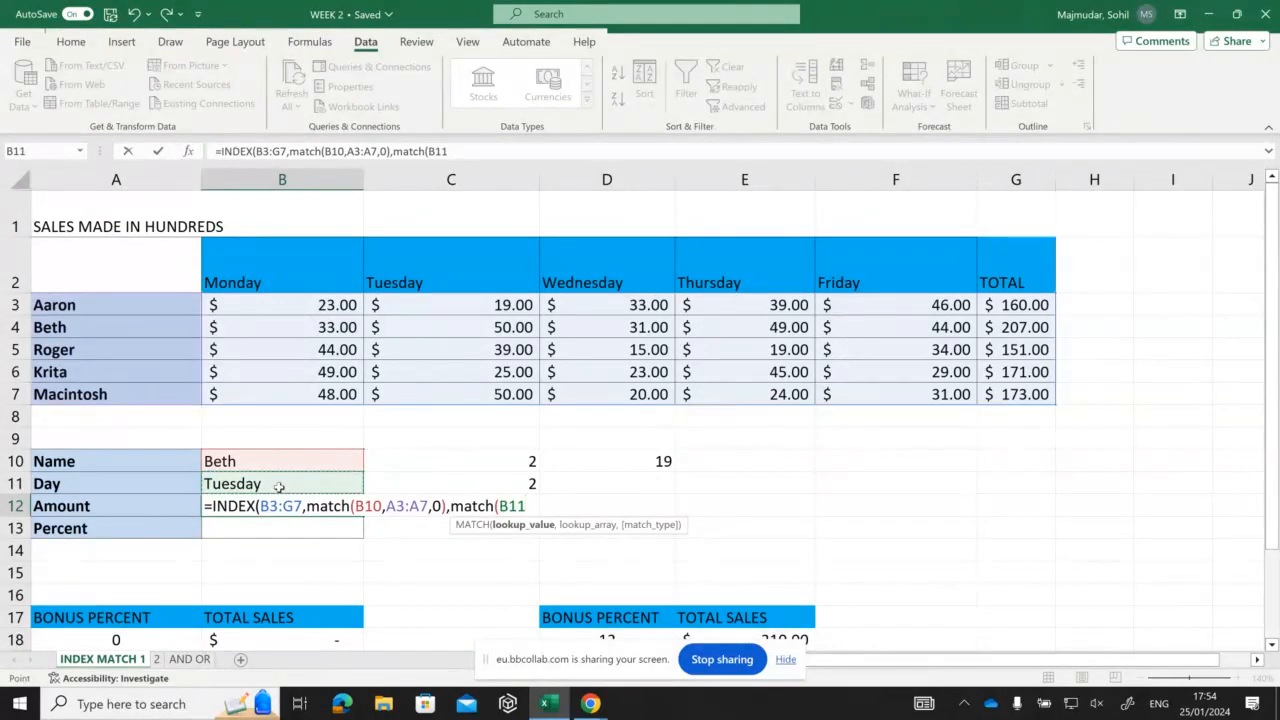
text(,)
click(260, 266)
drag(260, 266, 855, 268)
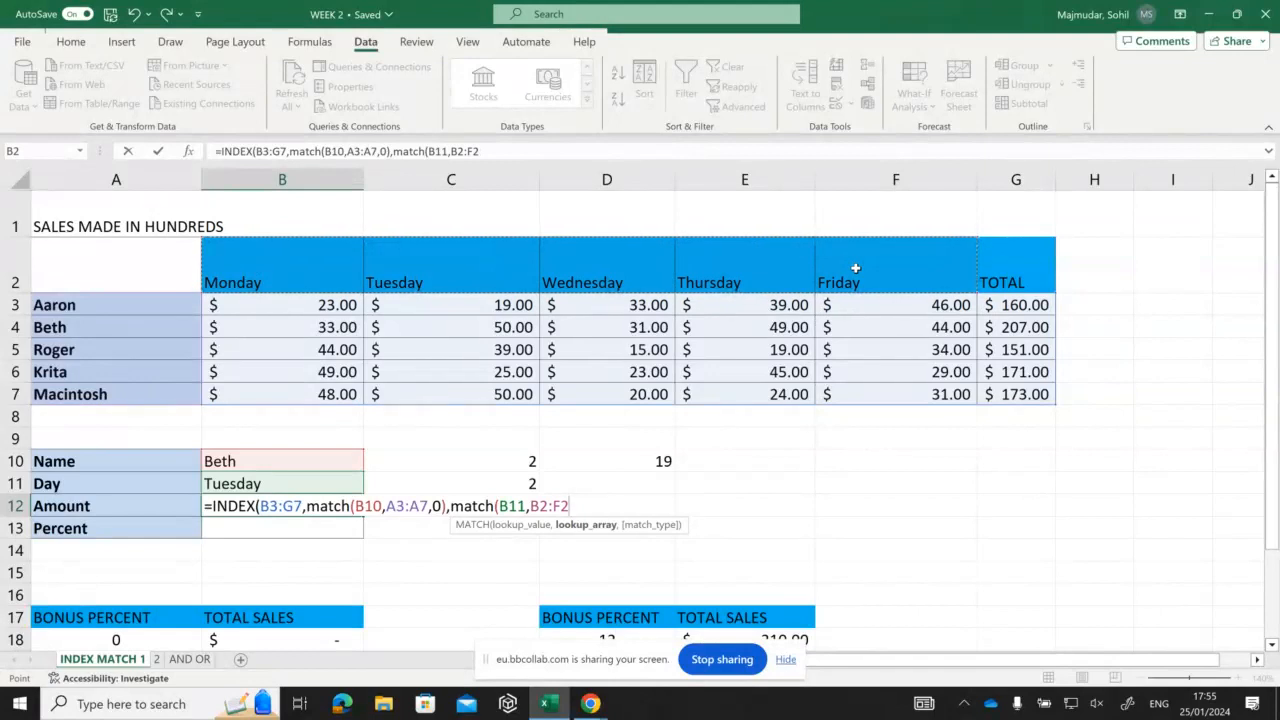
text(,0)))
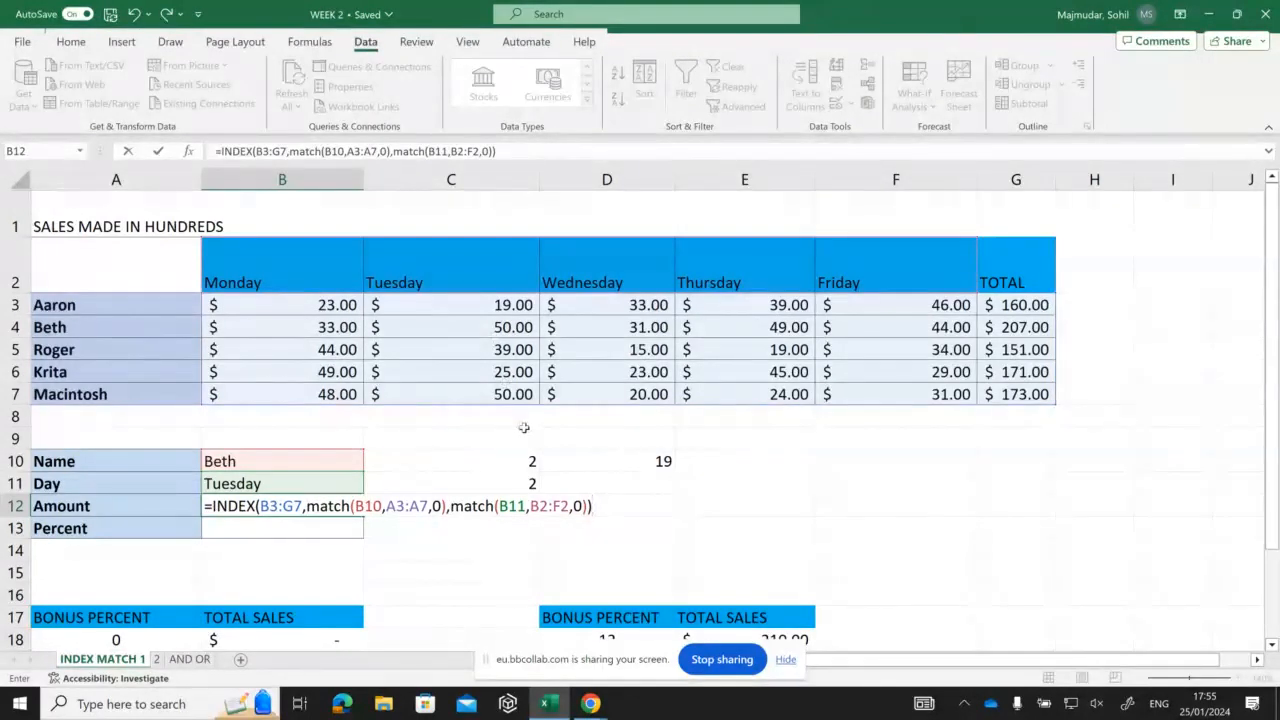
key(Return)
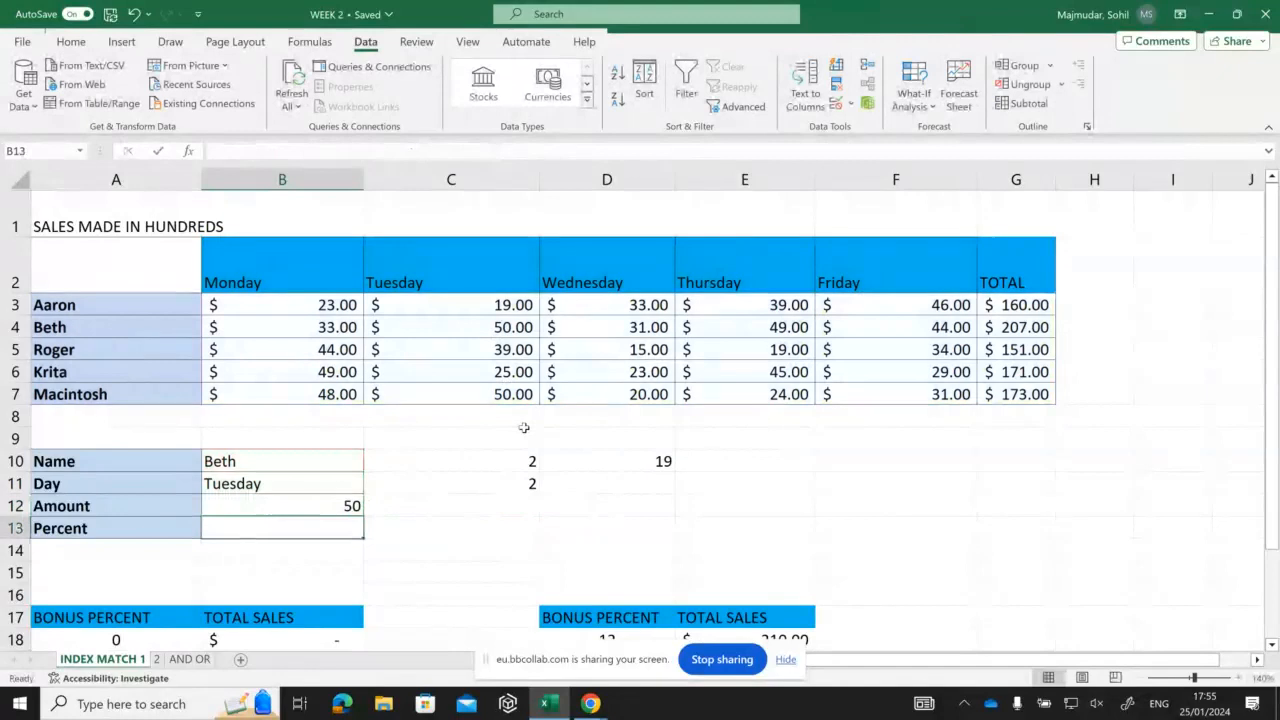
Step: Change the lookup name in B10 to the salesperson's name from A6 using its drop-down list
drag(344, 461, 374, 464)
click(370, 463)
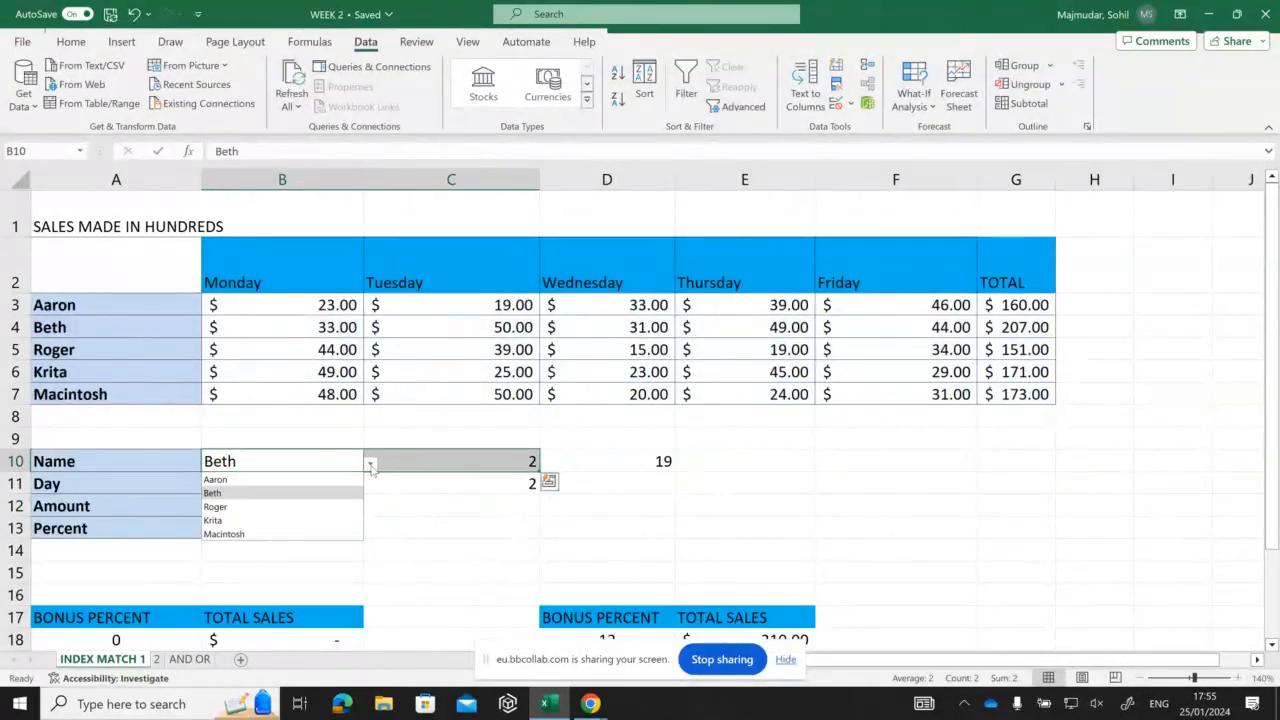
click(323, 520)
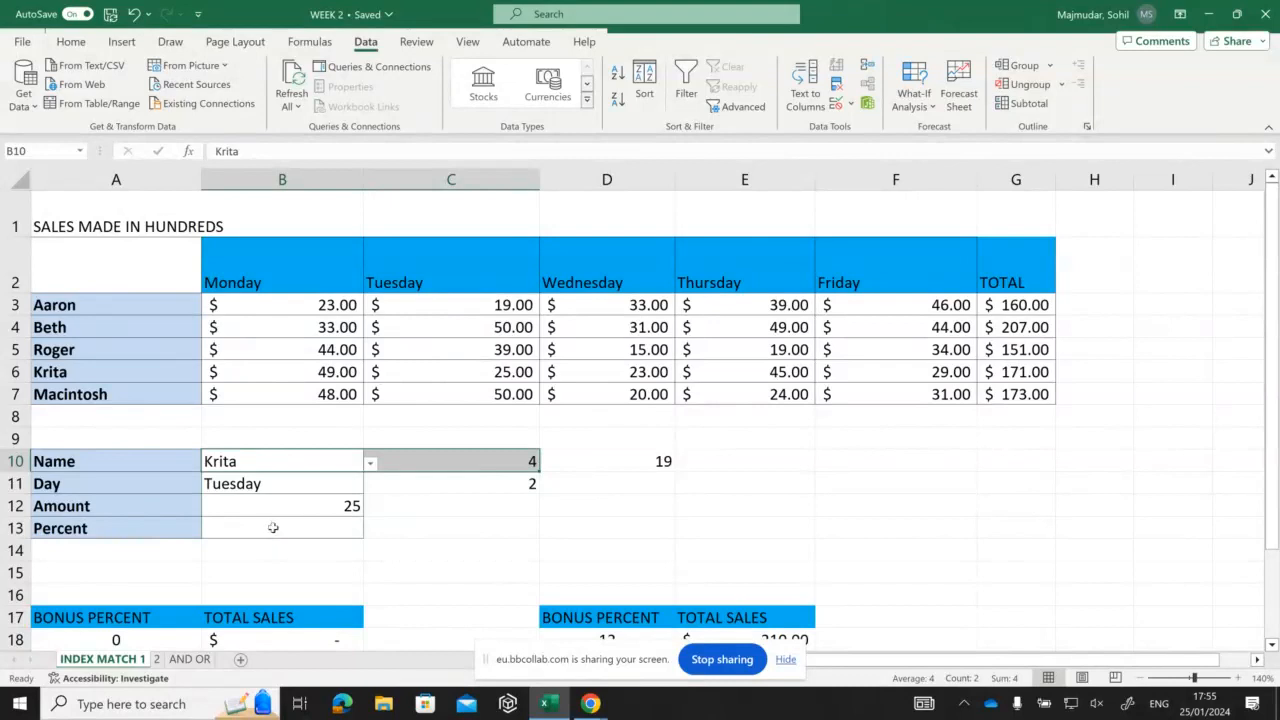
Step: Insert a blank row above the Percent row, directly below Amount in the lookup table
click(272, 528)
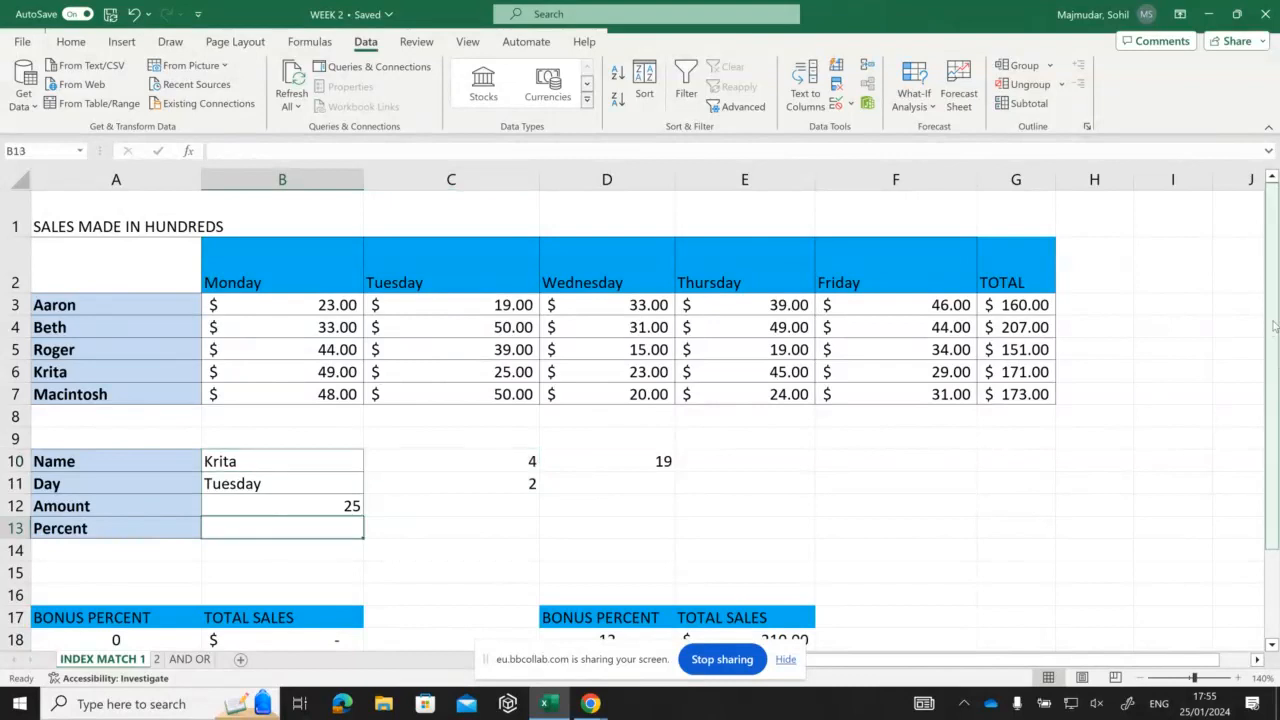
drag(1274, 325, 1259, 365)
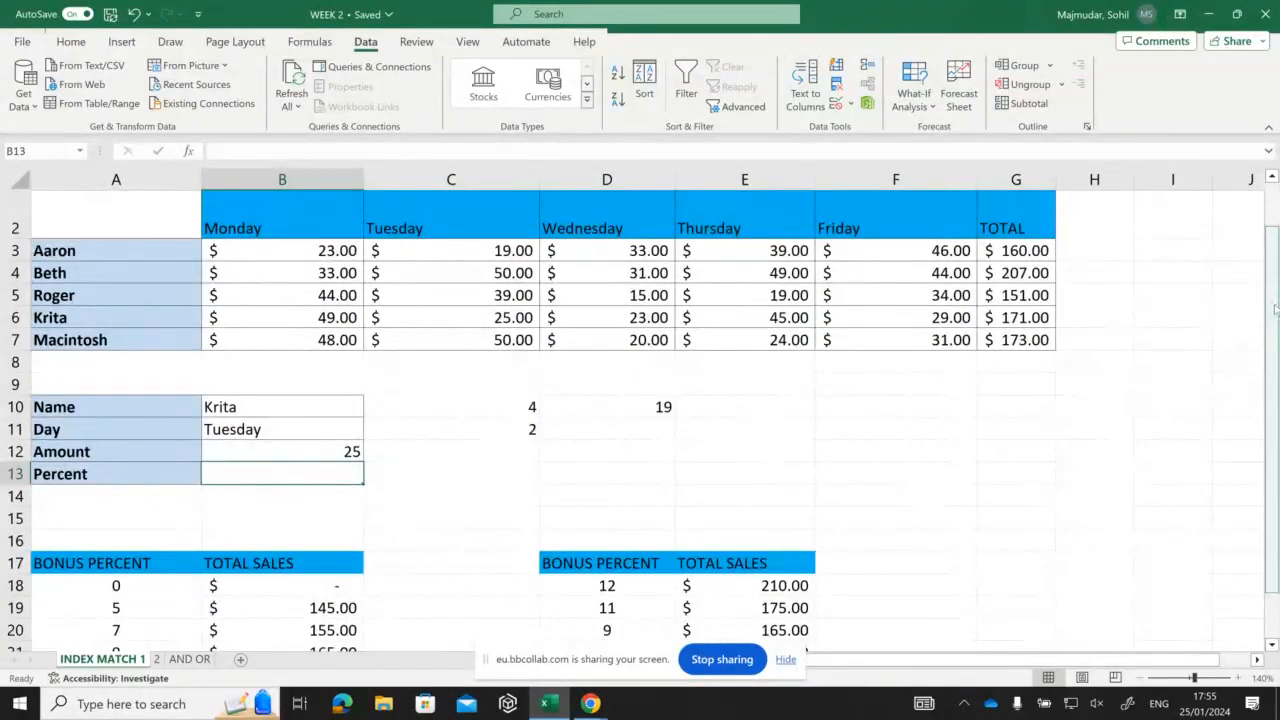
drag(1275, 310, 1258, 352)
drag(1257, 336, 1256, 333)
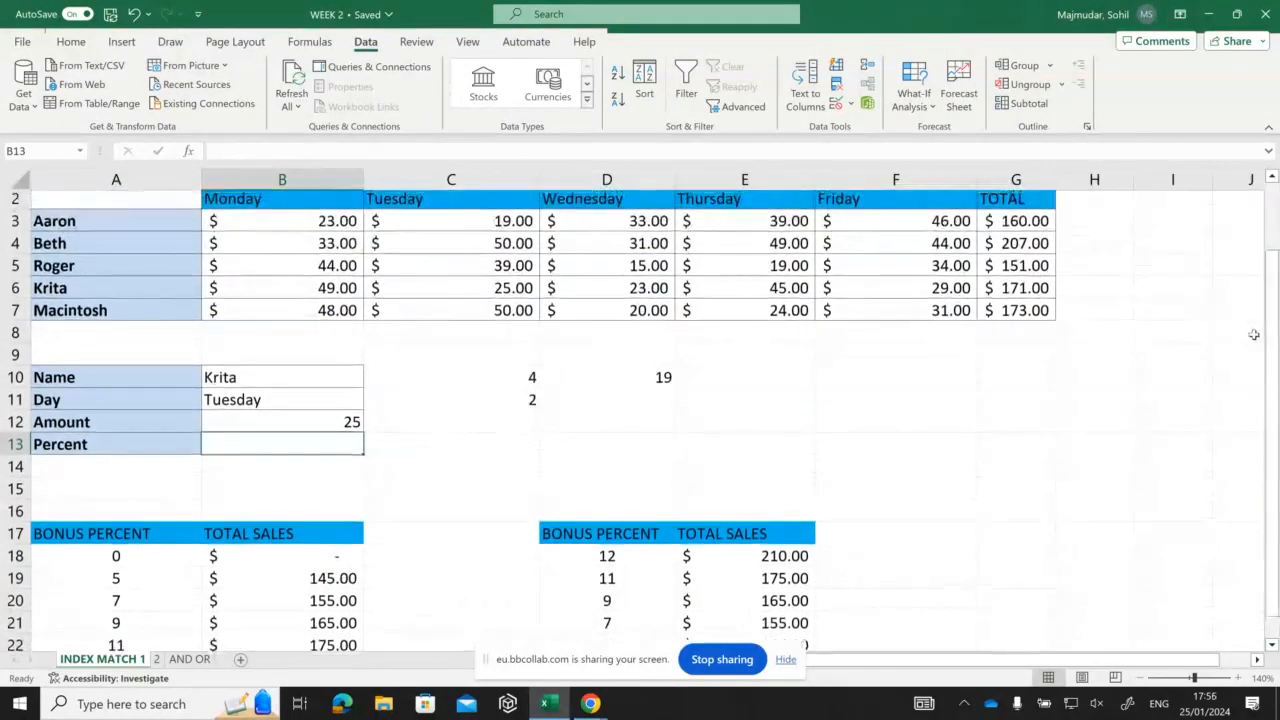
click(16, 444)
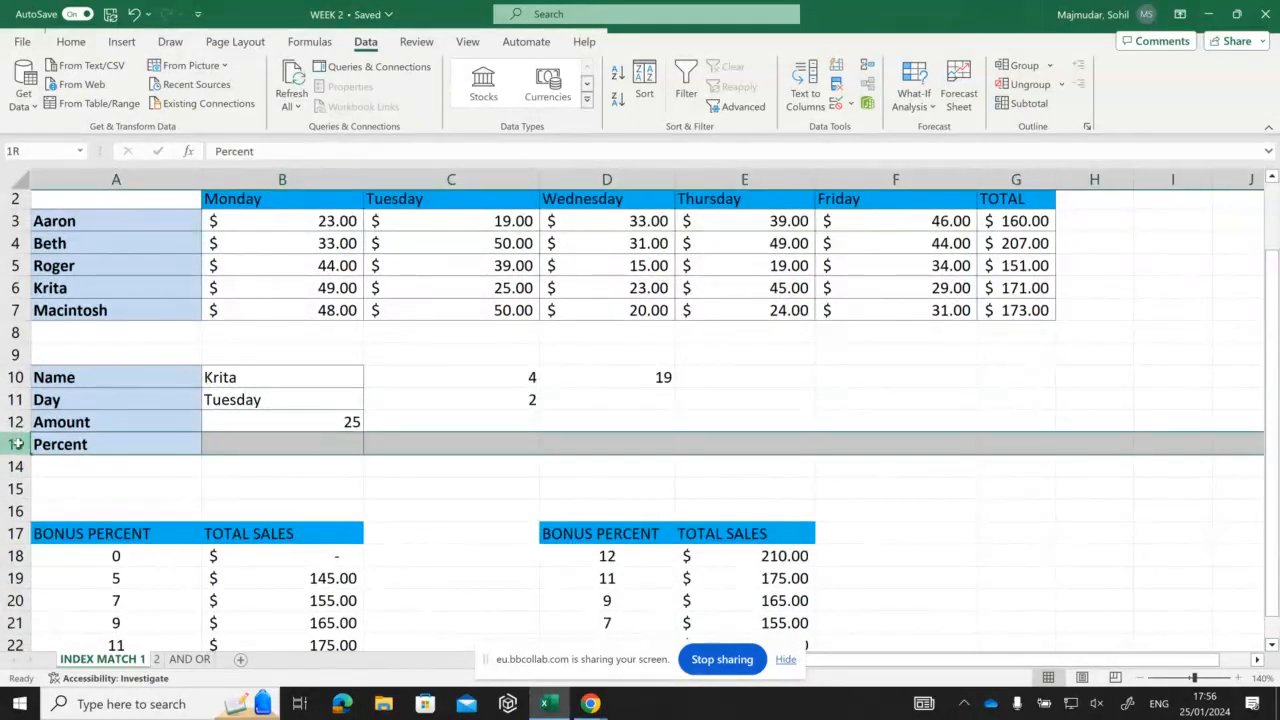
right_click(16, 444)
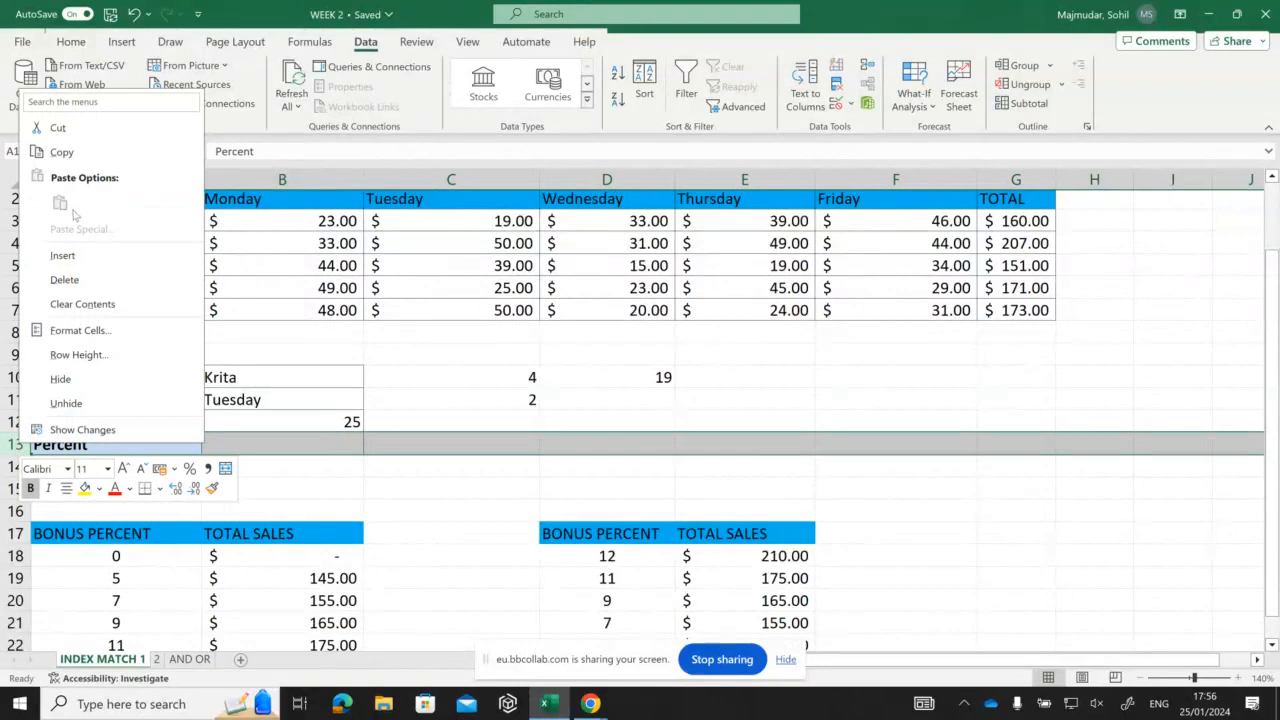
click(62, 256)
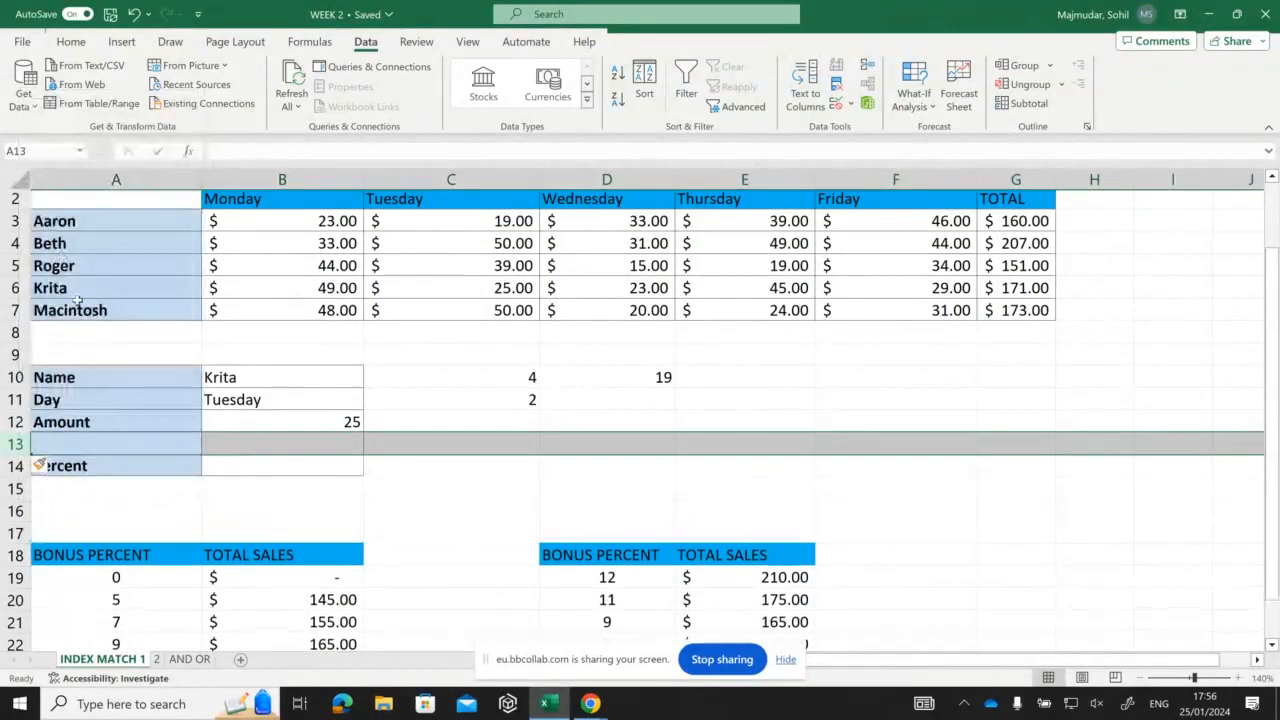
Step: Label the new row below Amount as "Total sales" in A13
click(67, 443)
text(TOt)
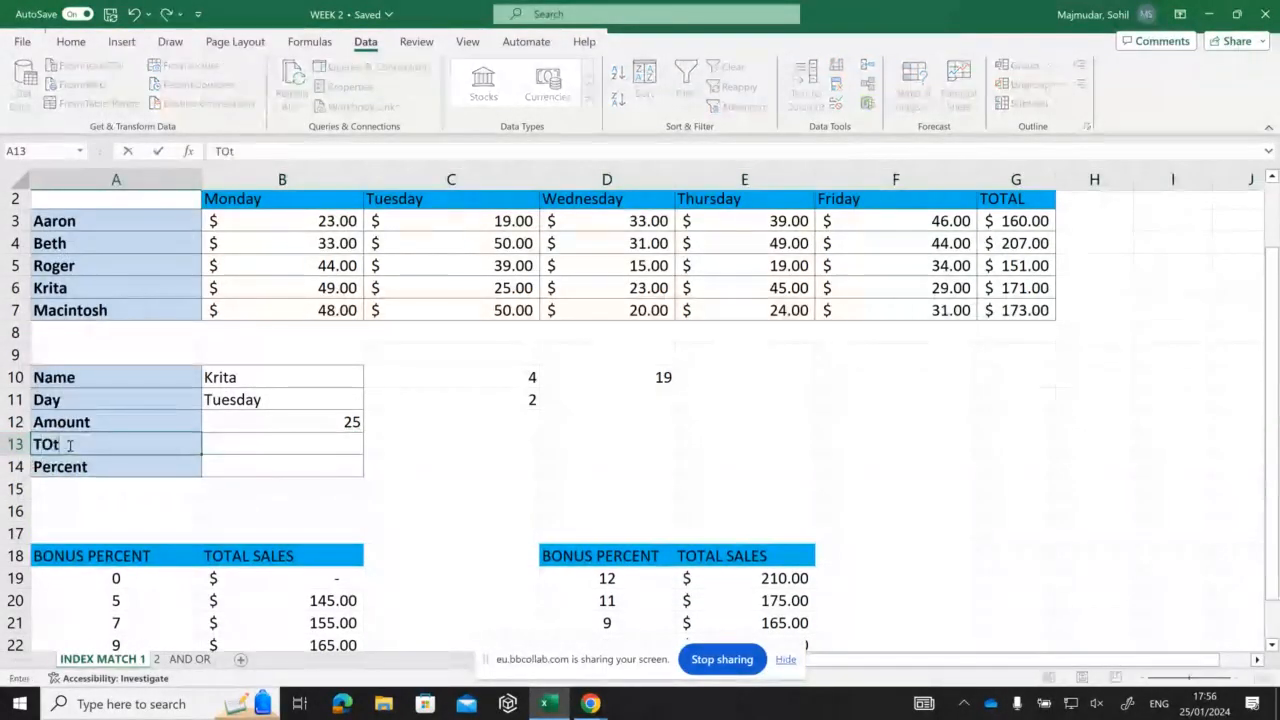
text(al sales)
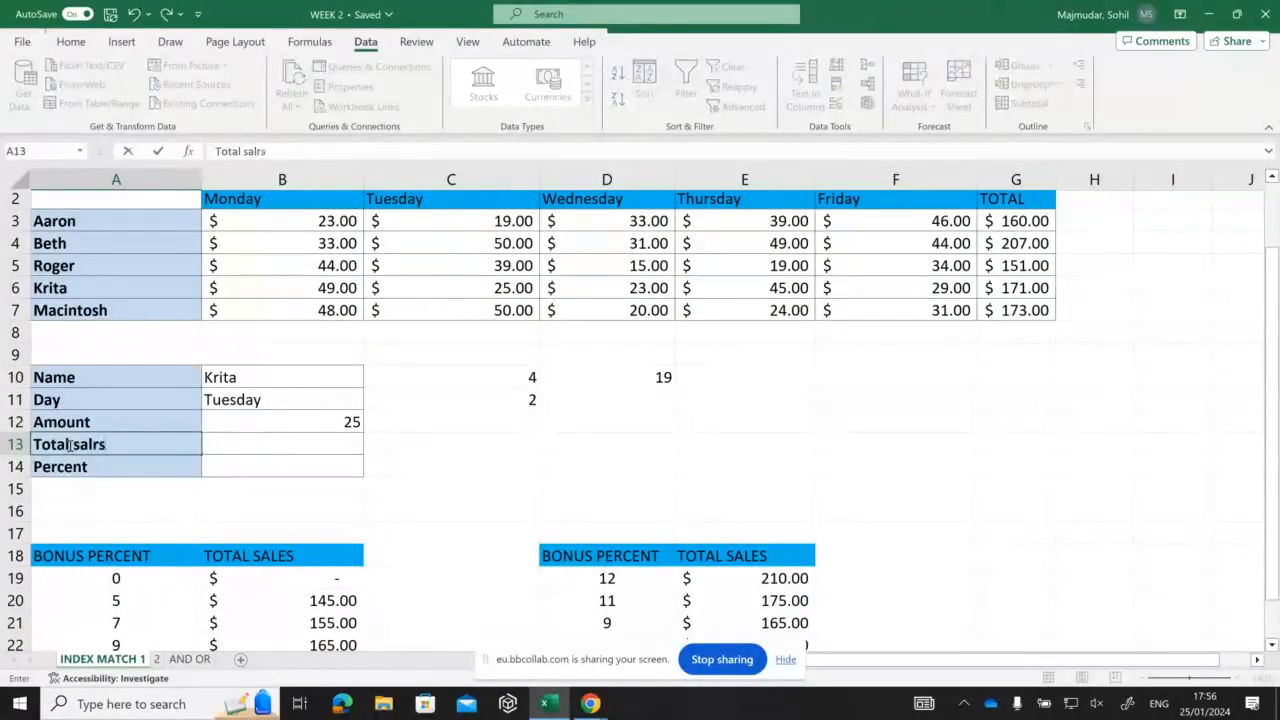
key(BackSpace)
text(s)
Step: Start an INDEX formula in B13 with the TOTAL column range G2:G7 as its array
click(250, 446)
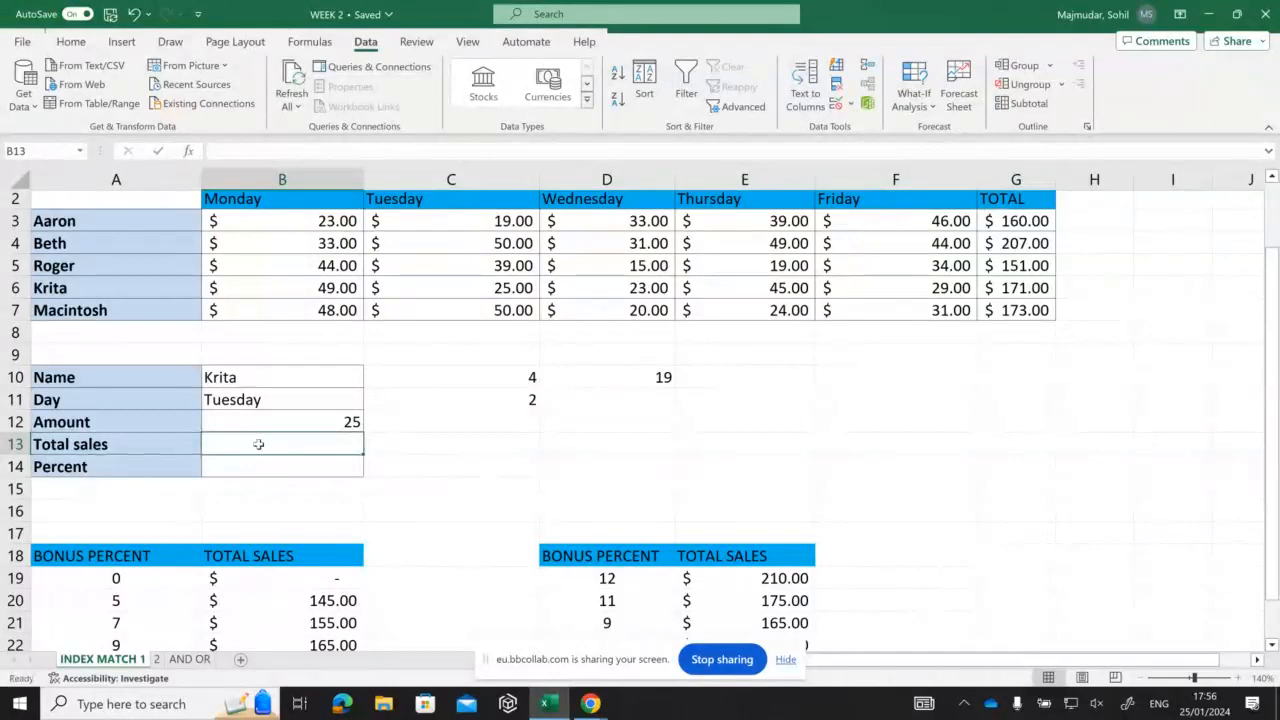
text(=)
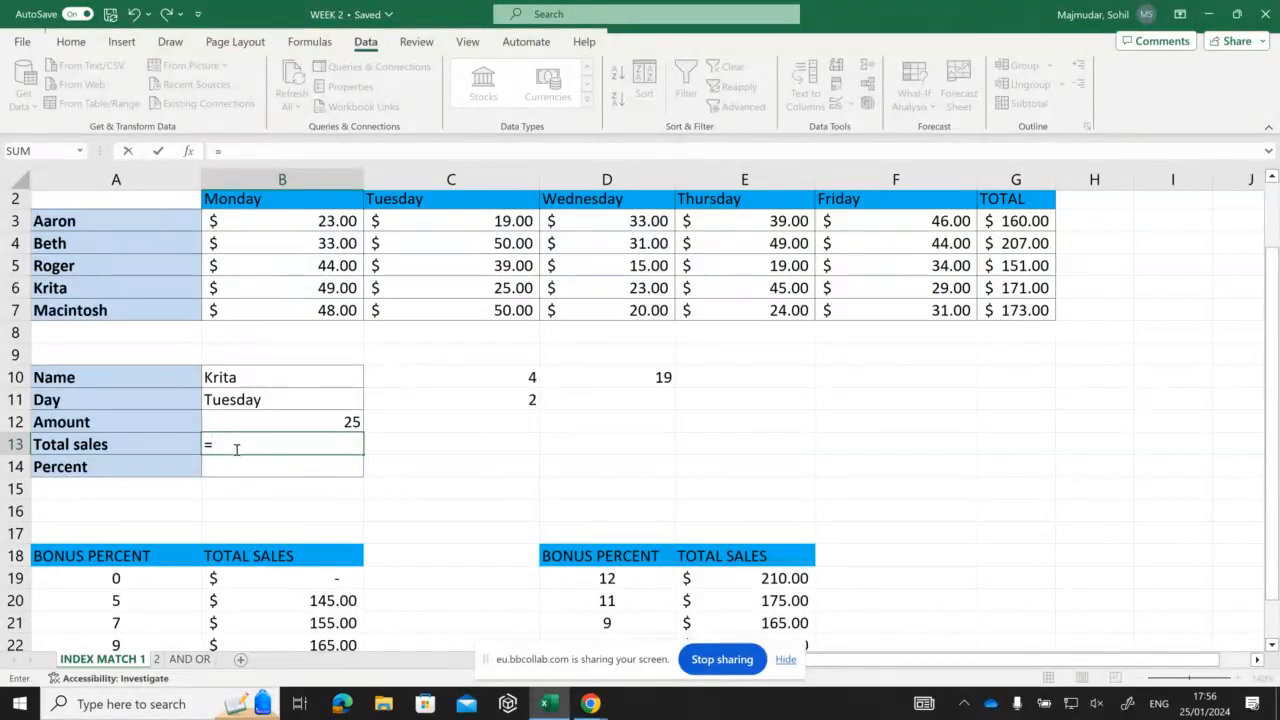
text(index()
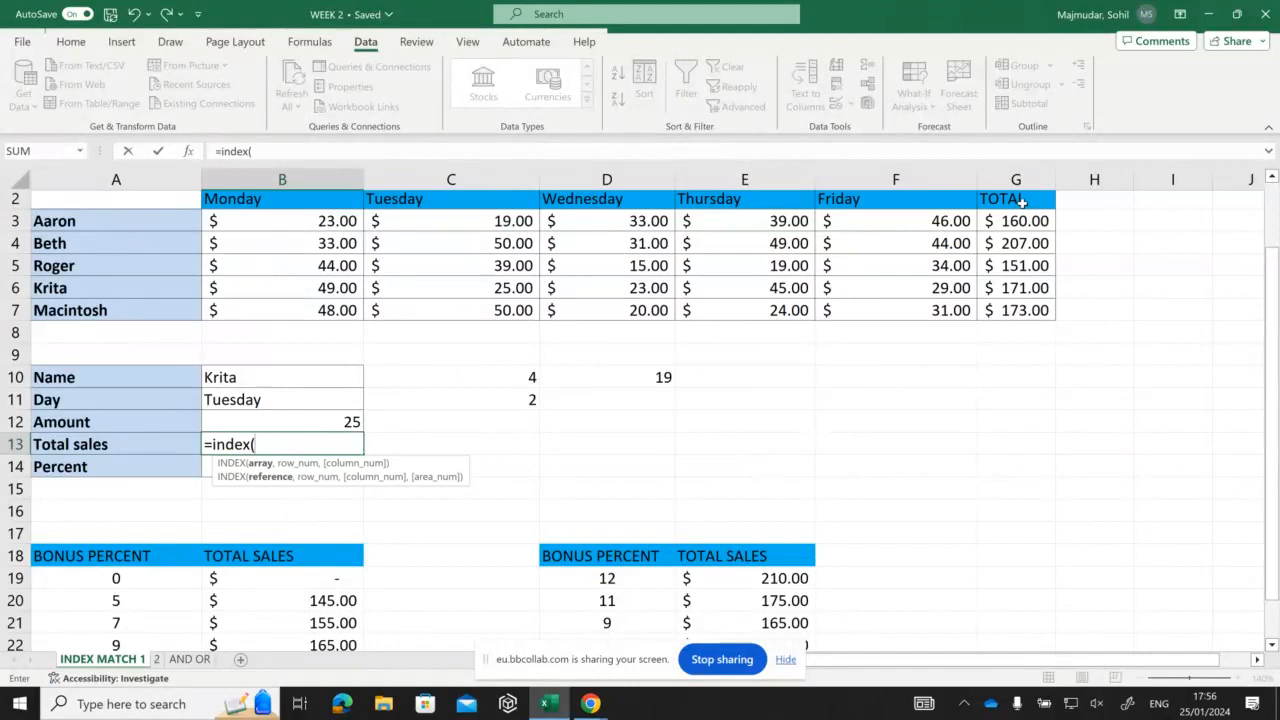
drag(1020, 206, 1020, 343)
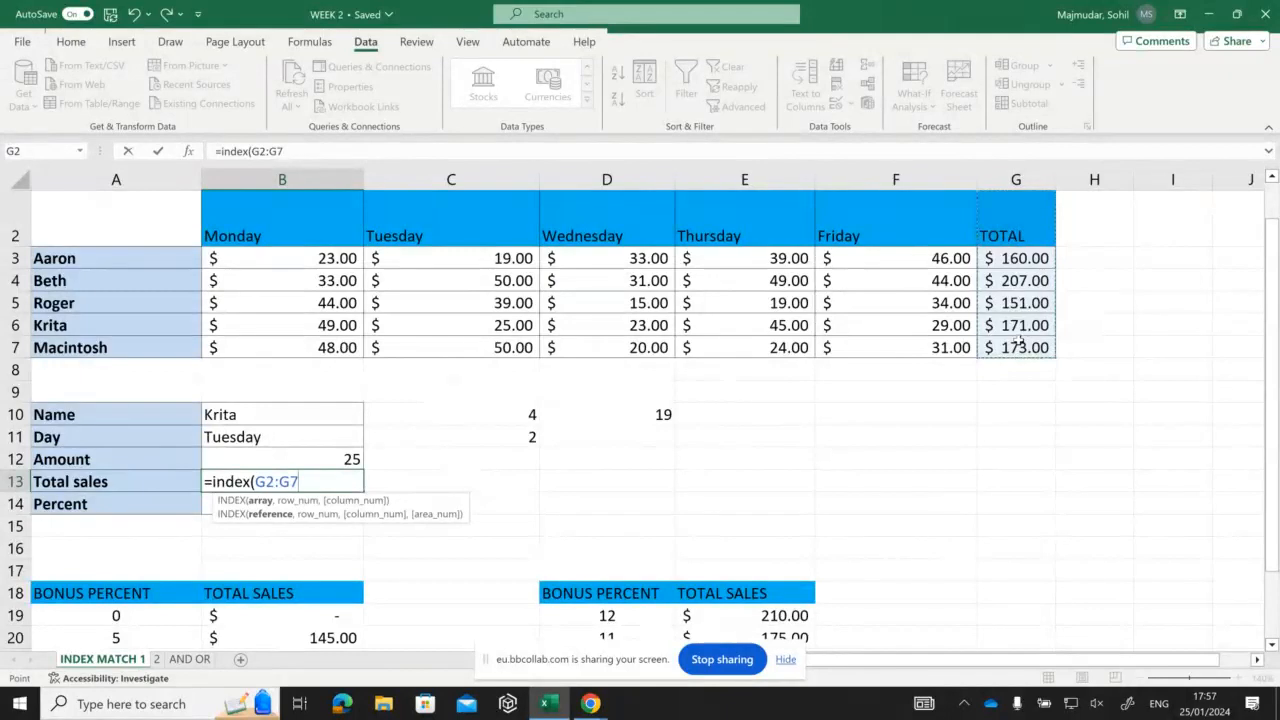
text(,)
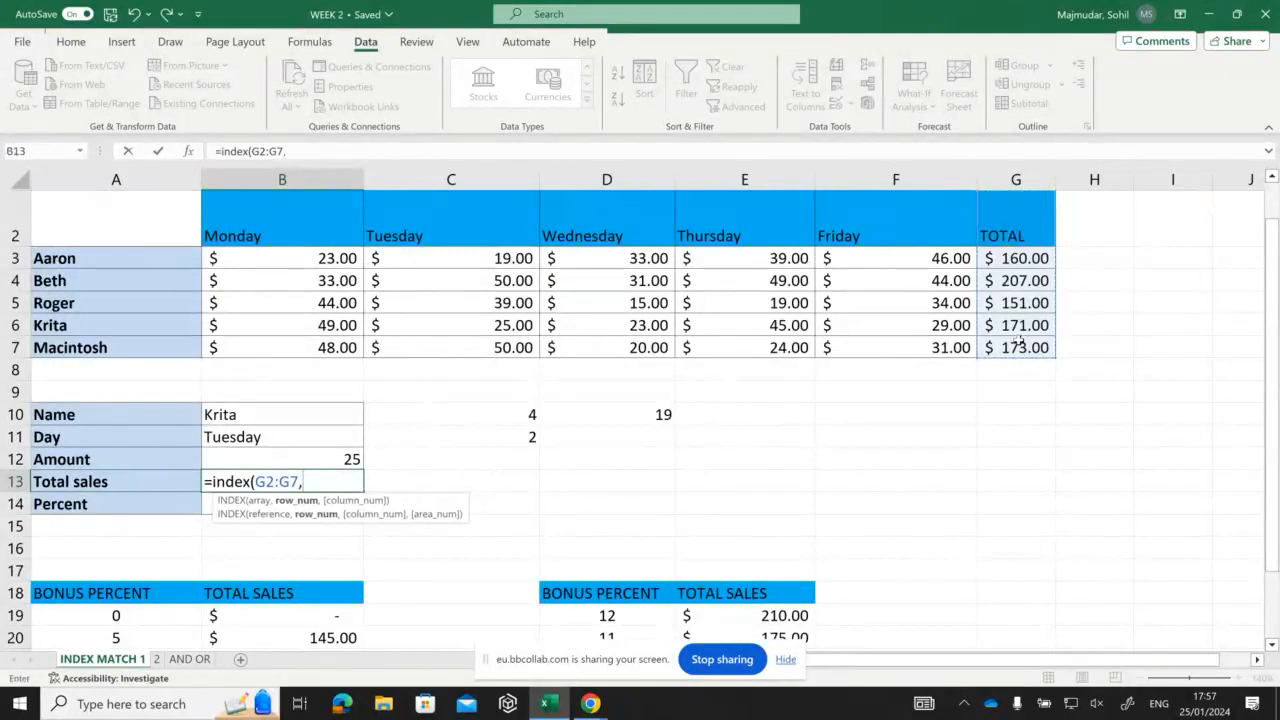
Step: Add MATCH(B10,A3:A7,0) as the row number argument and complete the INDEX formula in B13
text(match()
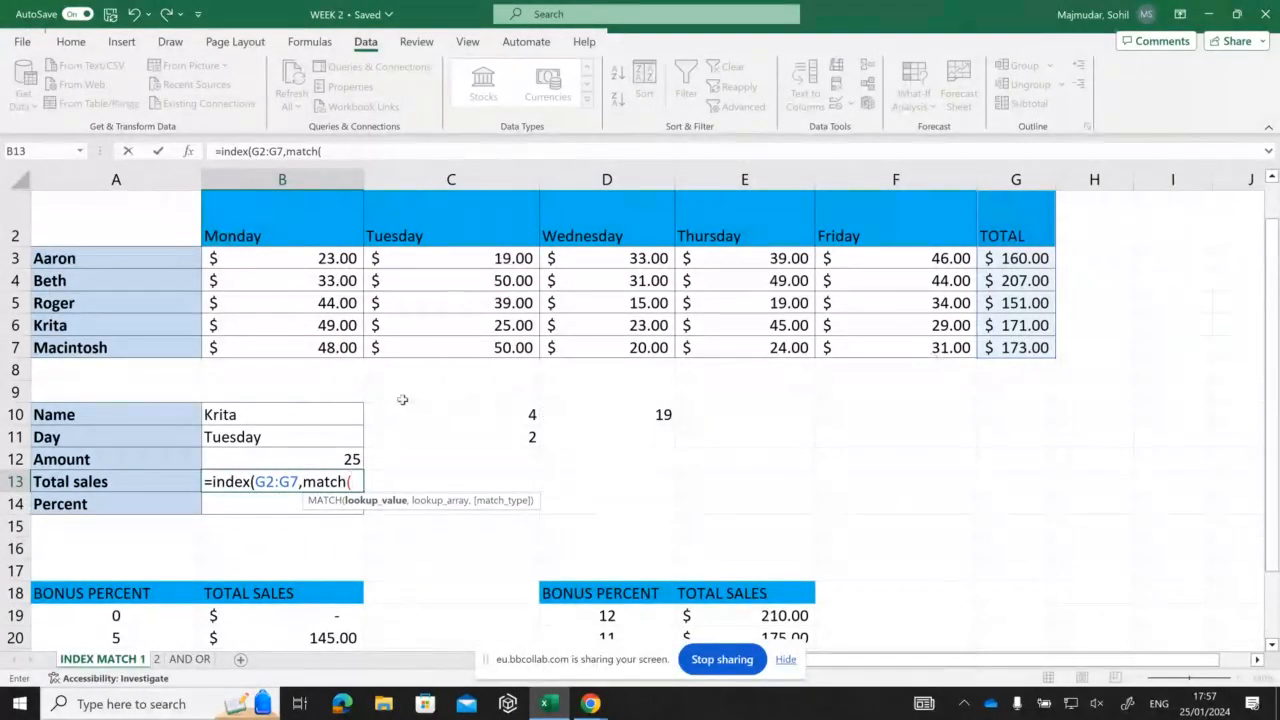
click(289, 417)
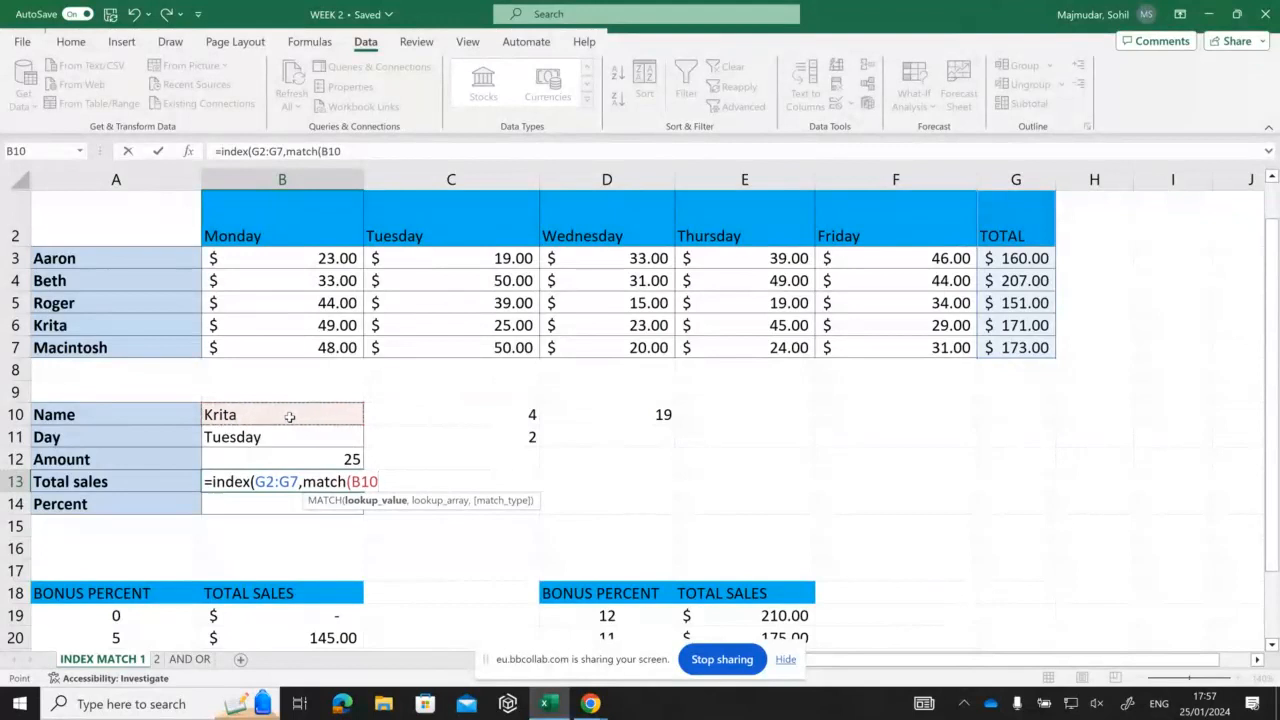
text(,)
drag(117, 261, 105, 345)
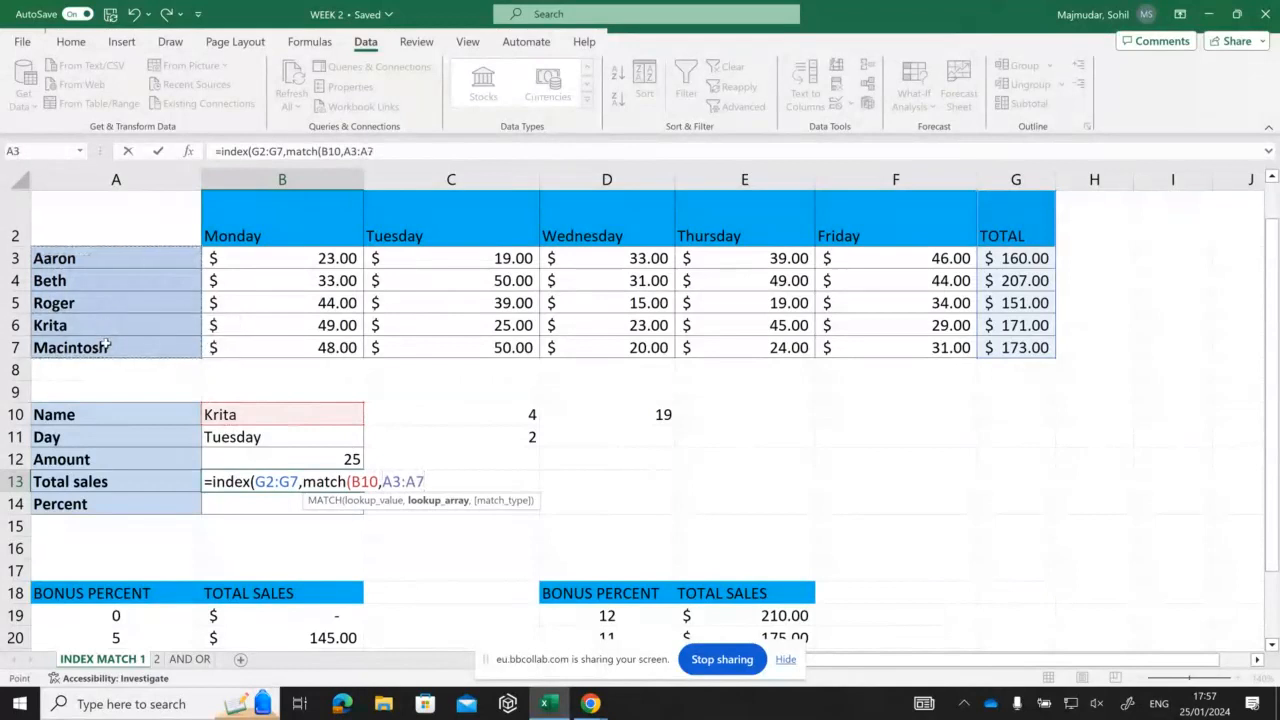
text(,0))
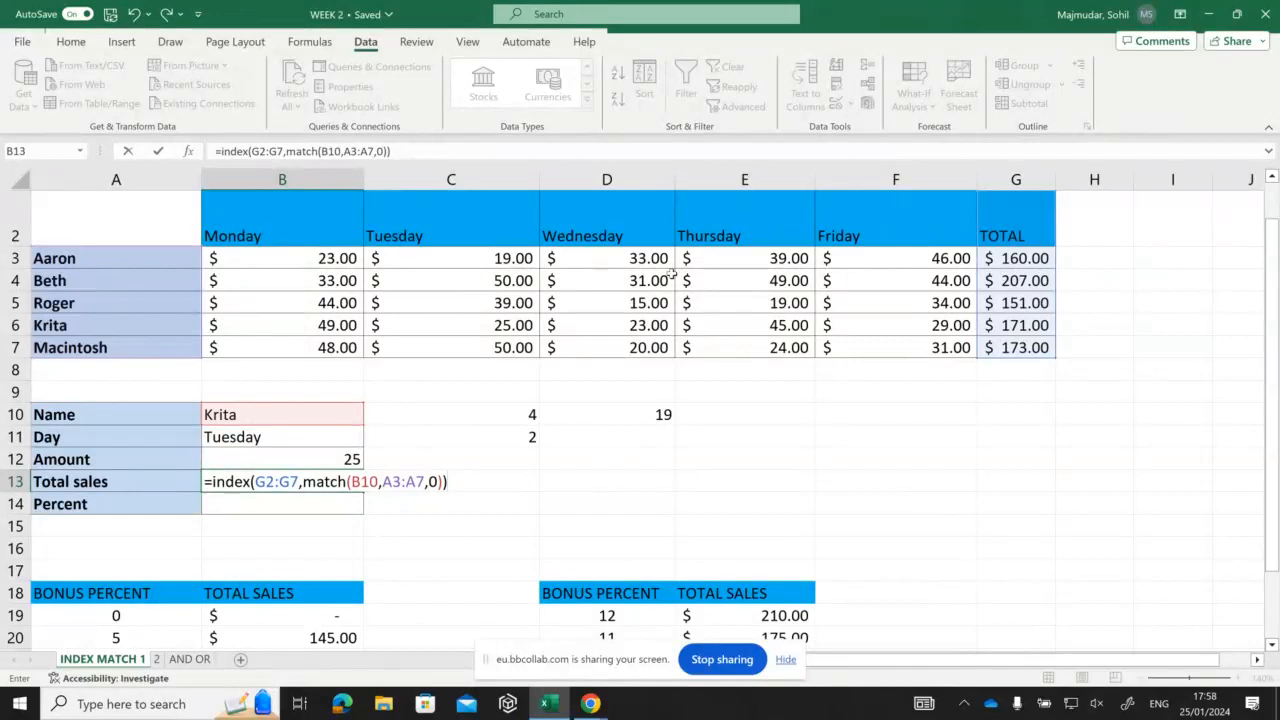
key(Return)
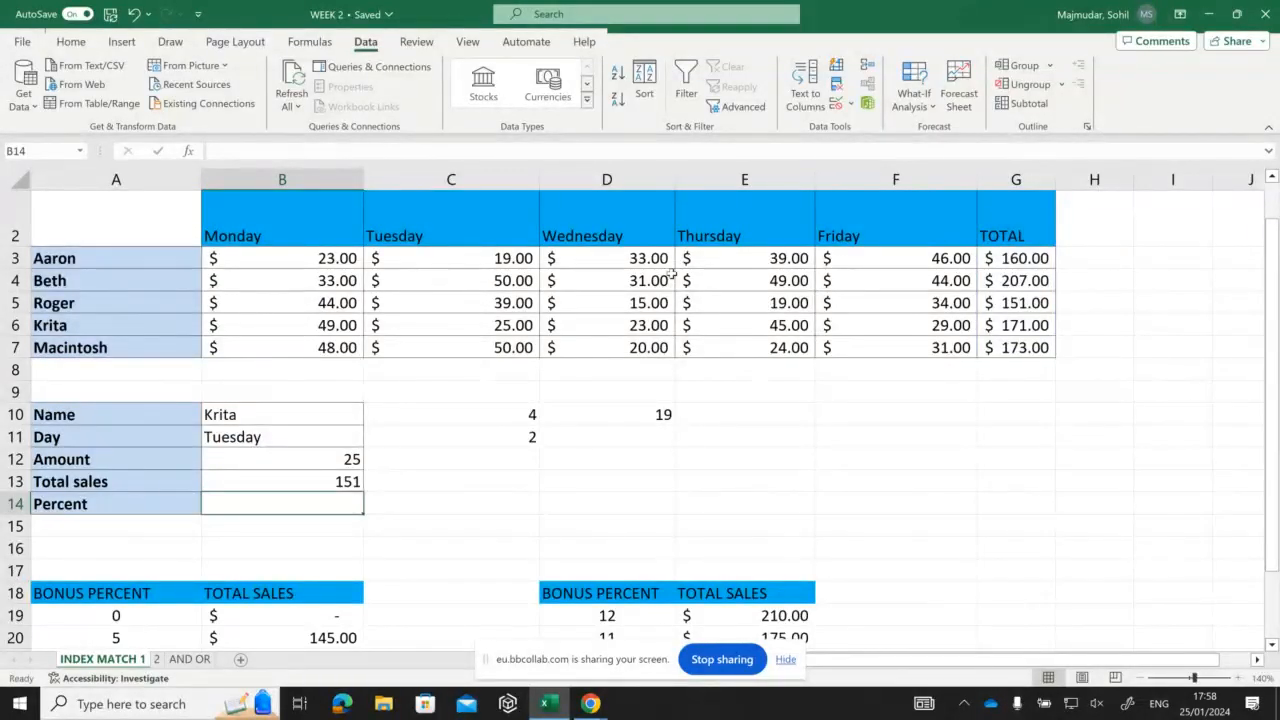
Step: Try starting the MATCH lookup range in the B13 formula at A4, and put it back to A3
double_click(319, 480)
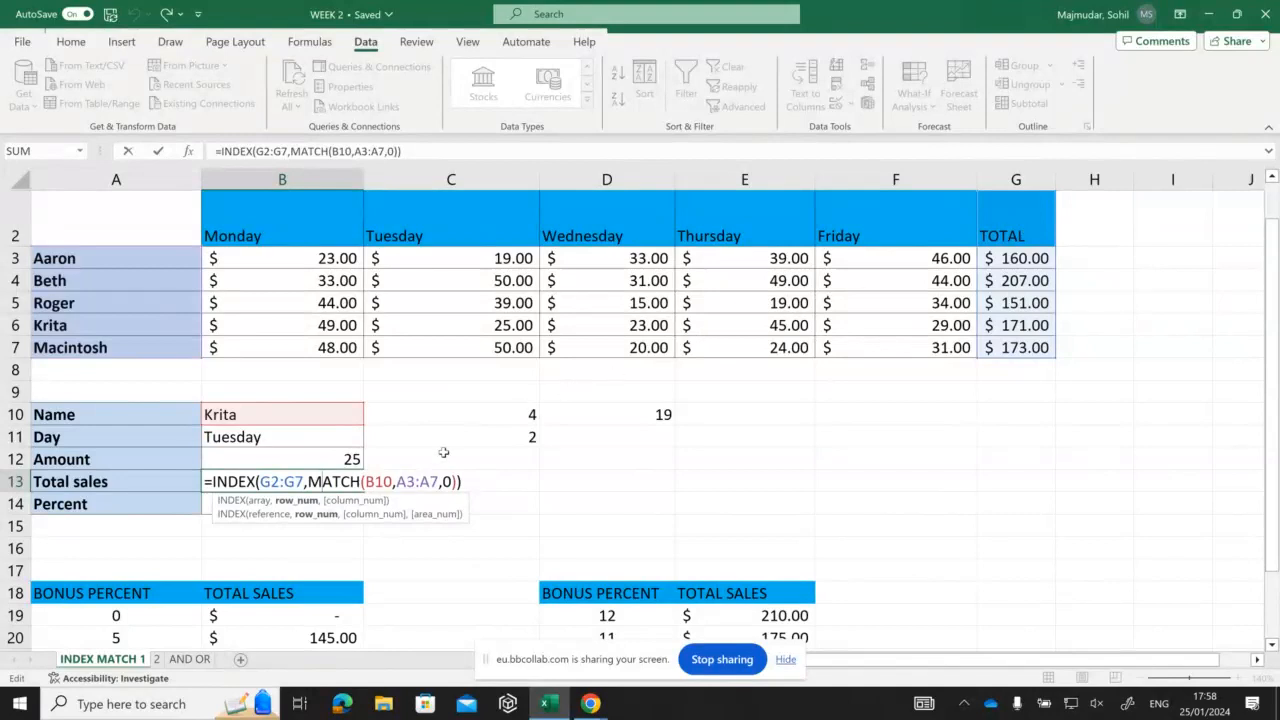
click(414, 484)
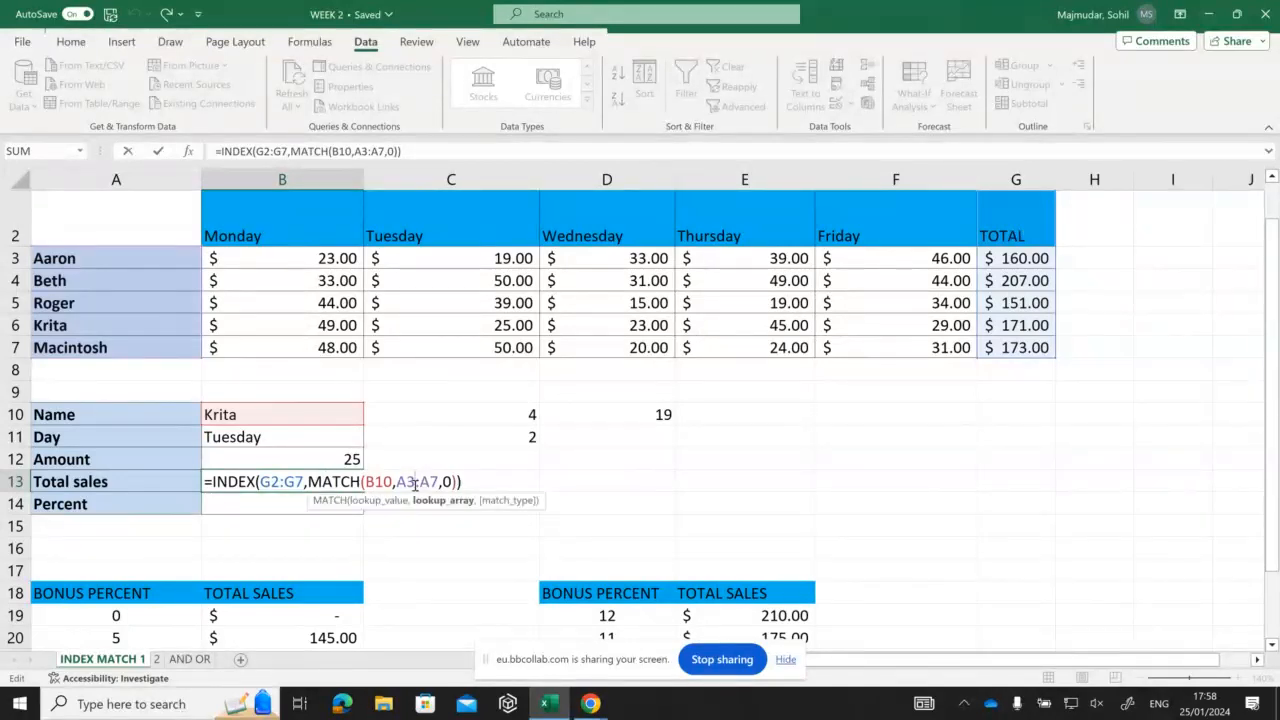
key(BackSpace)
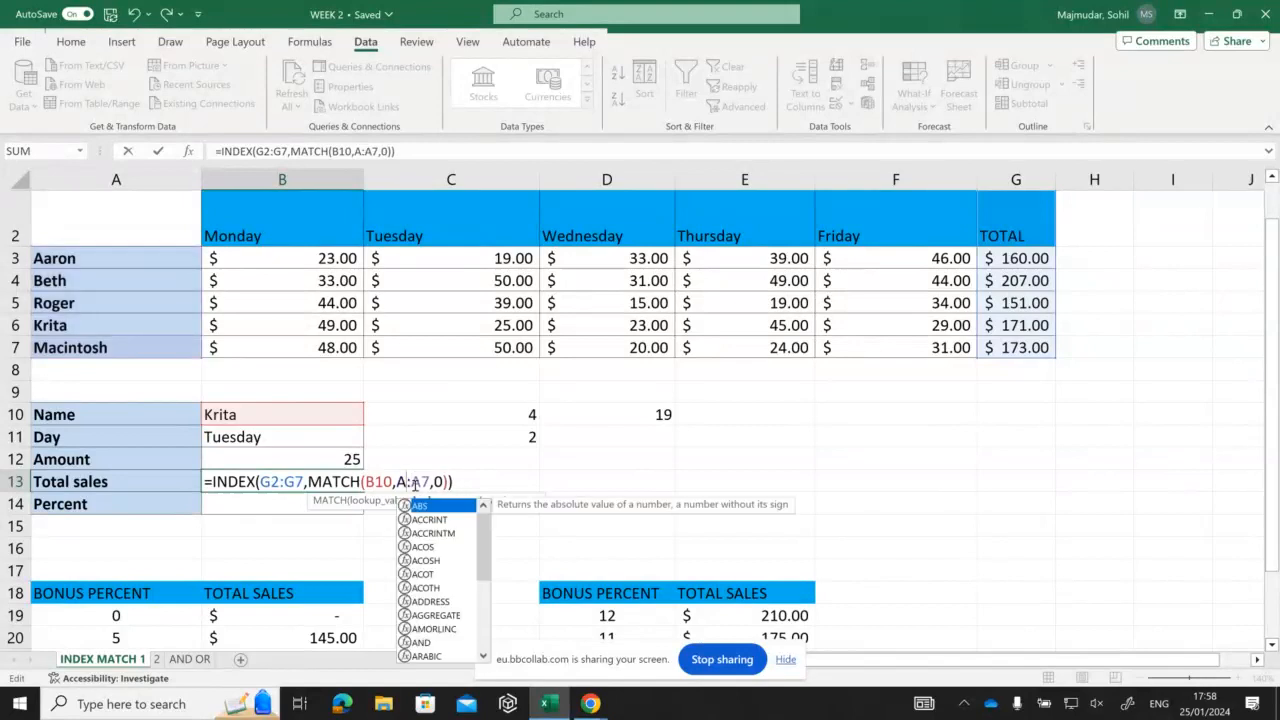
text(4)
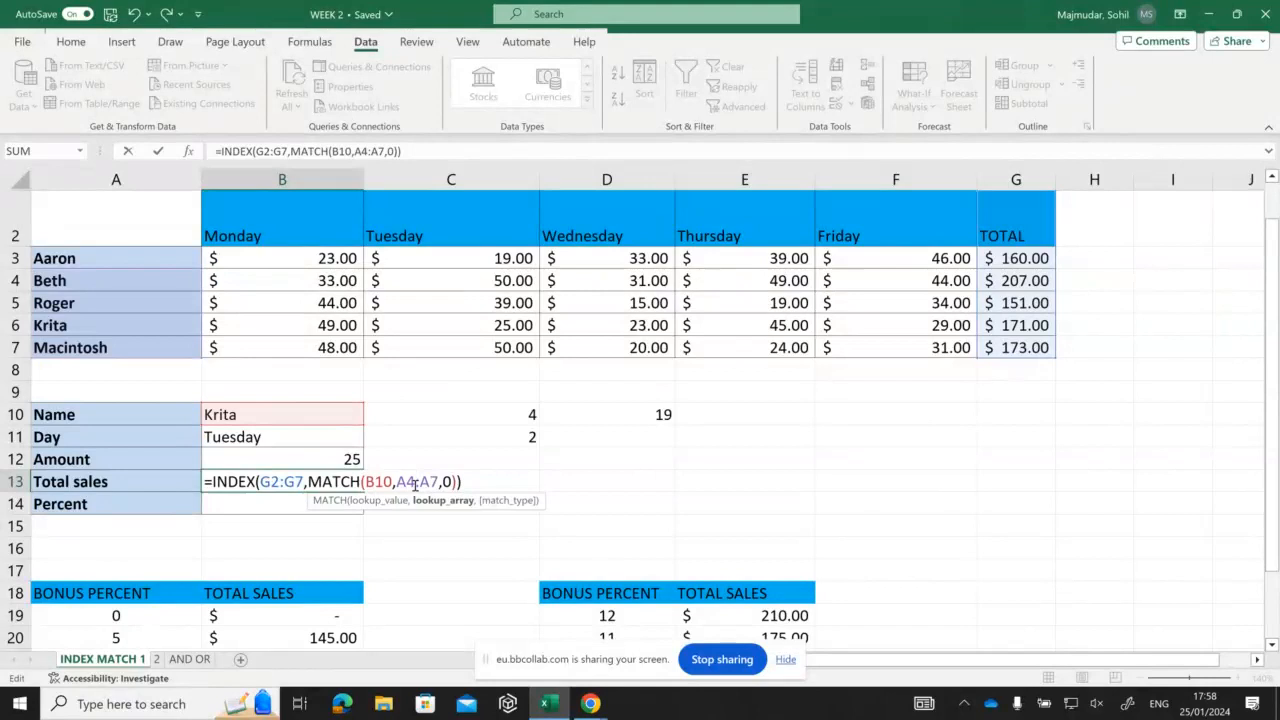
key(BackSpace)
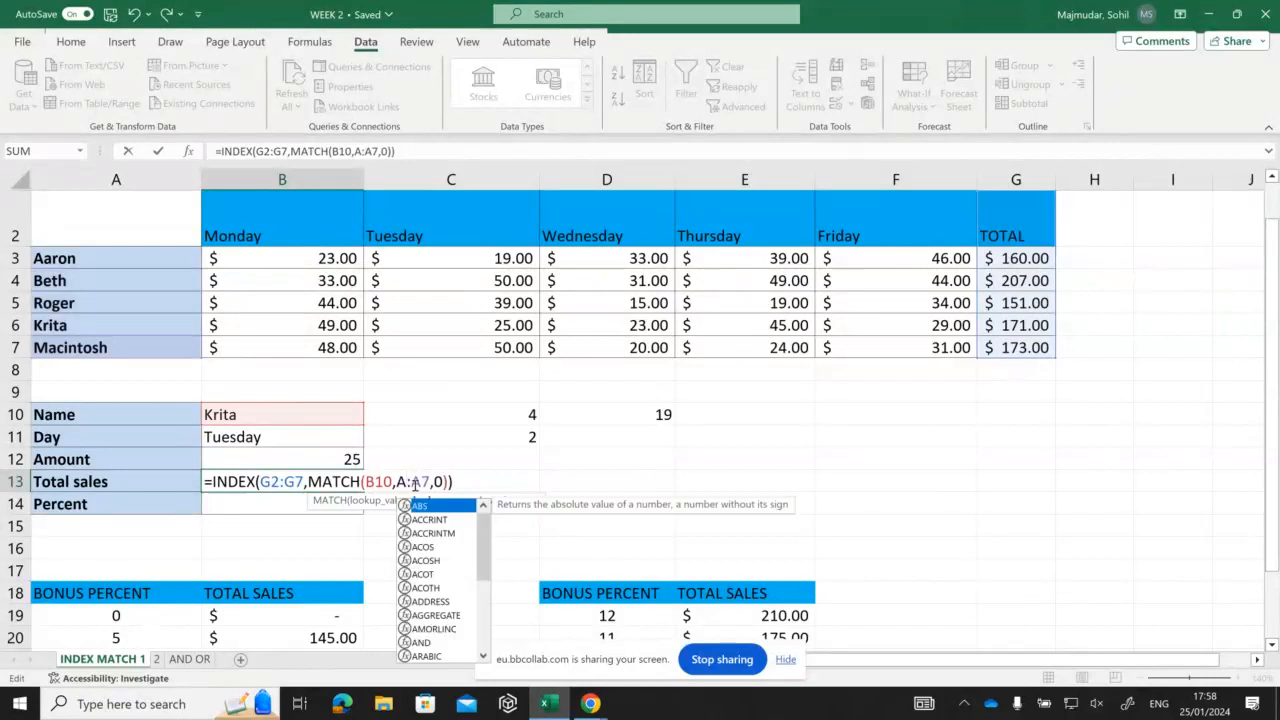
text(3)
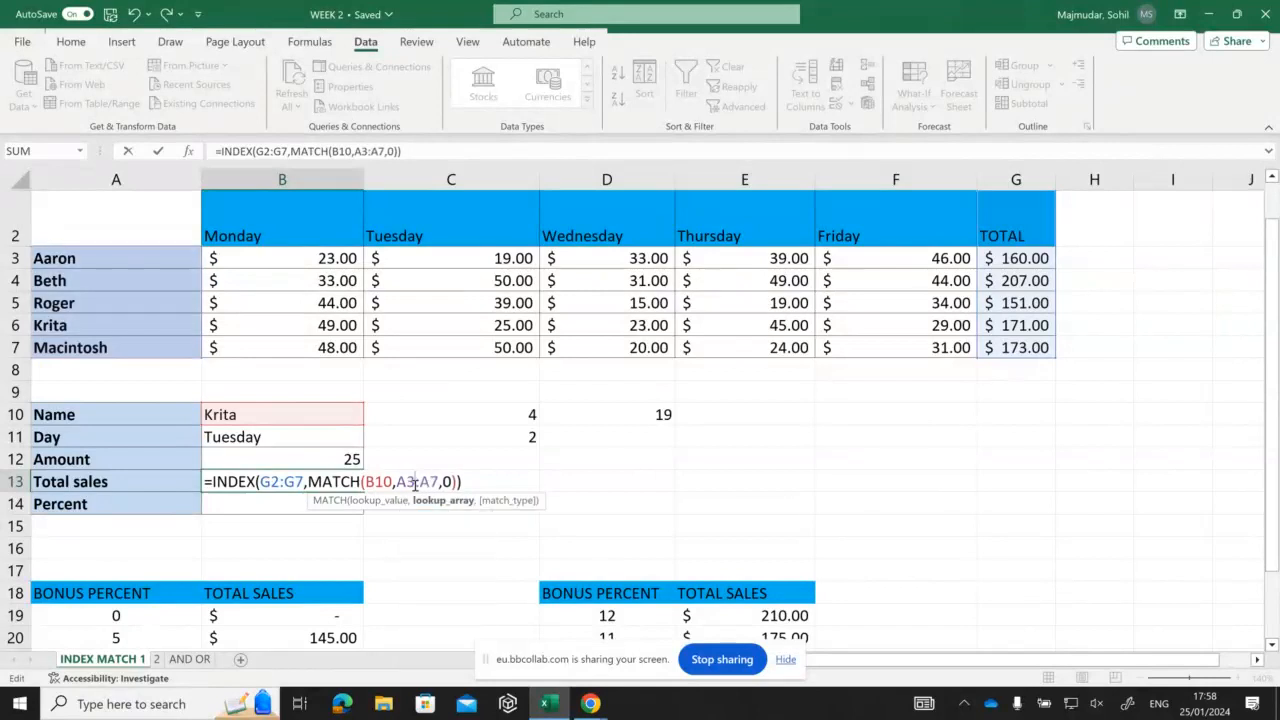
Step: Change the INDEX array in the B13 formula to G3:G7 and complete the edit
click(278, 481)
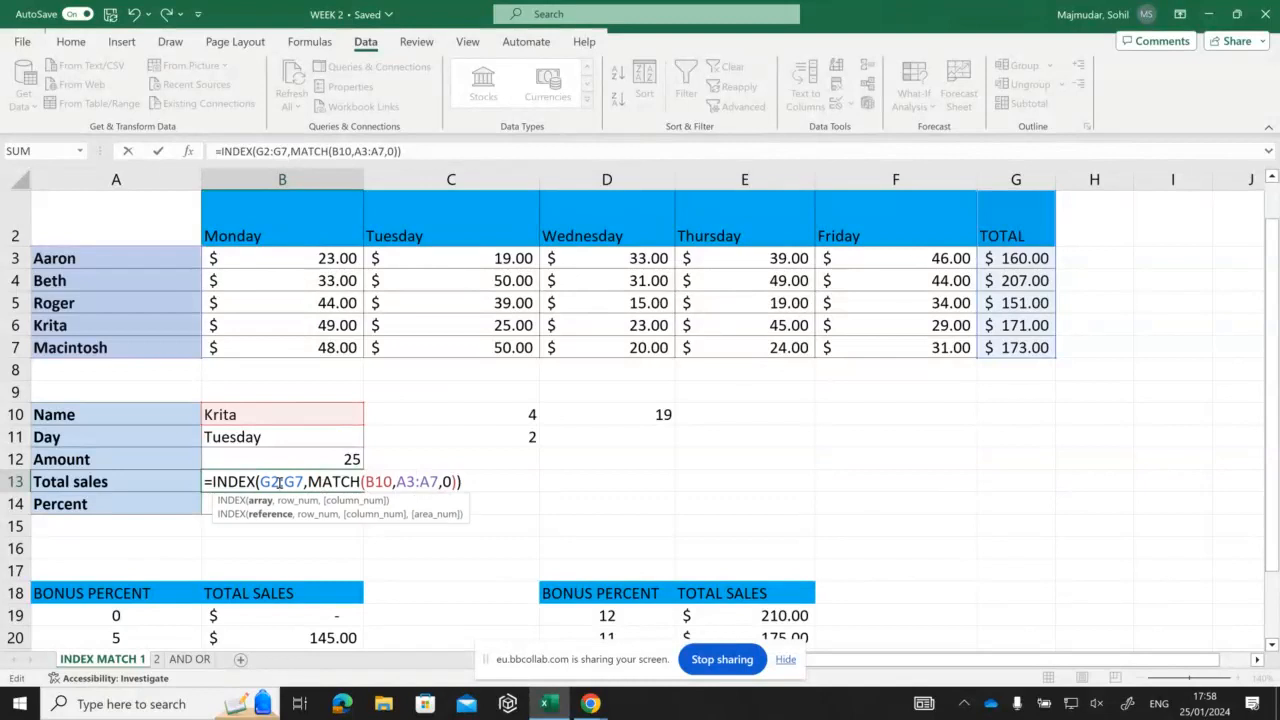
key(BackSpace)
text(3)
key(Return)
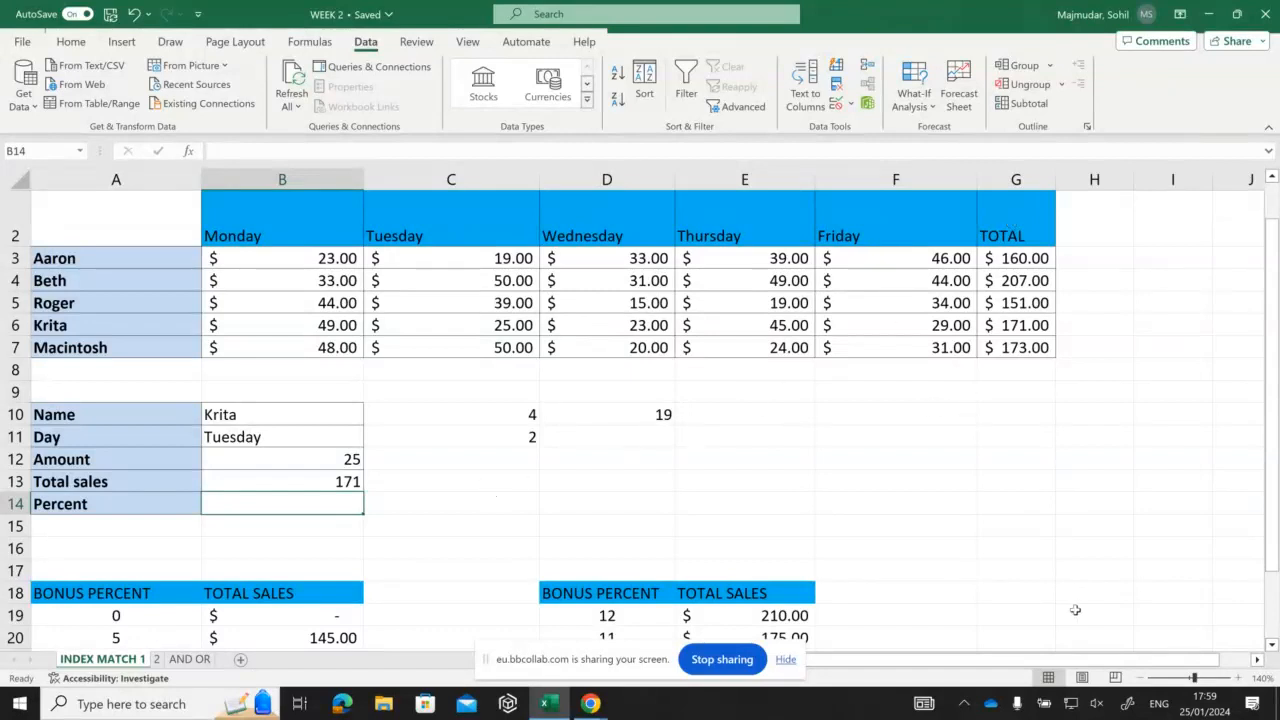
Step: Rename the Percent label in A14 as "Bonus Percent"
click(1140, 678)
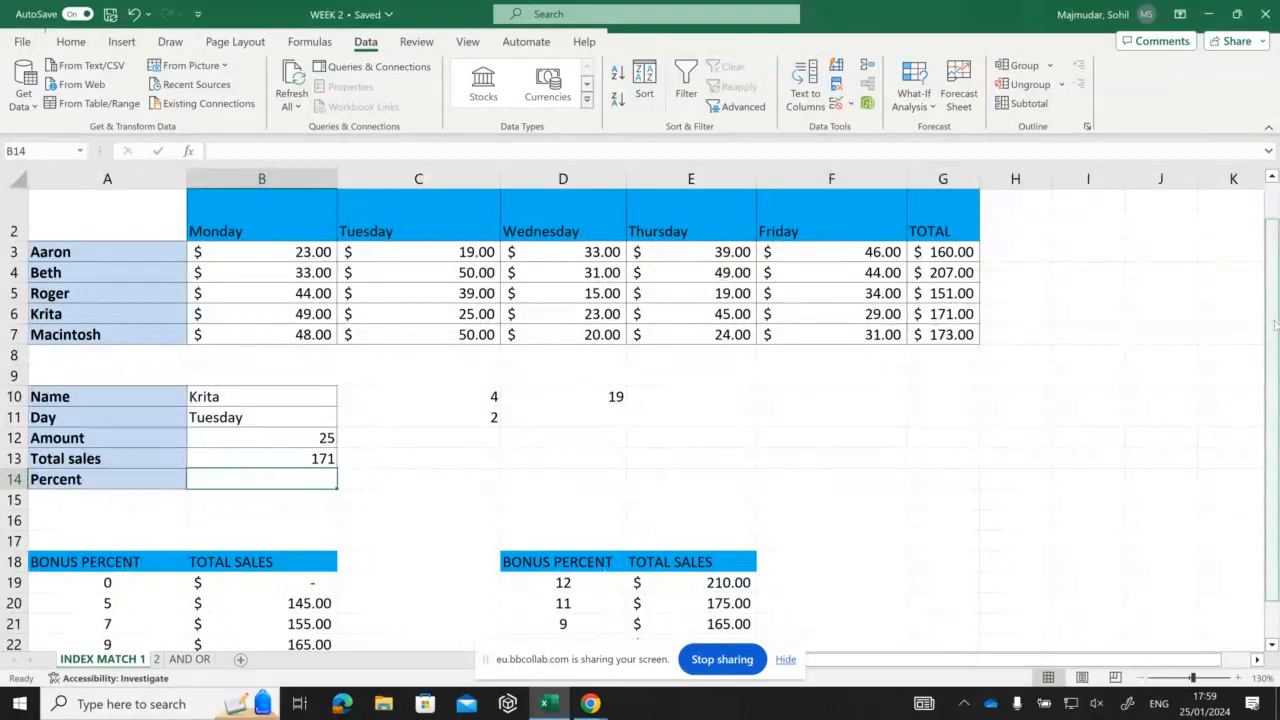
drag(1275, 325, 1276, 361)
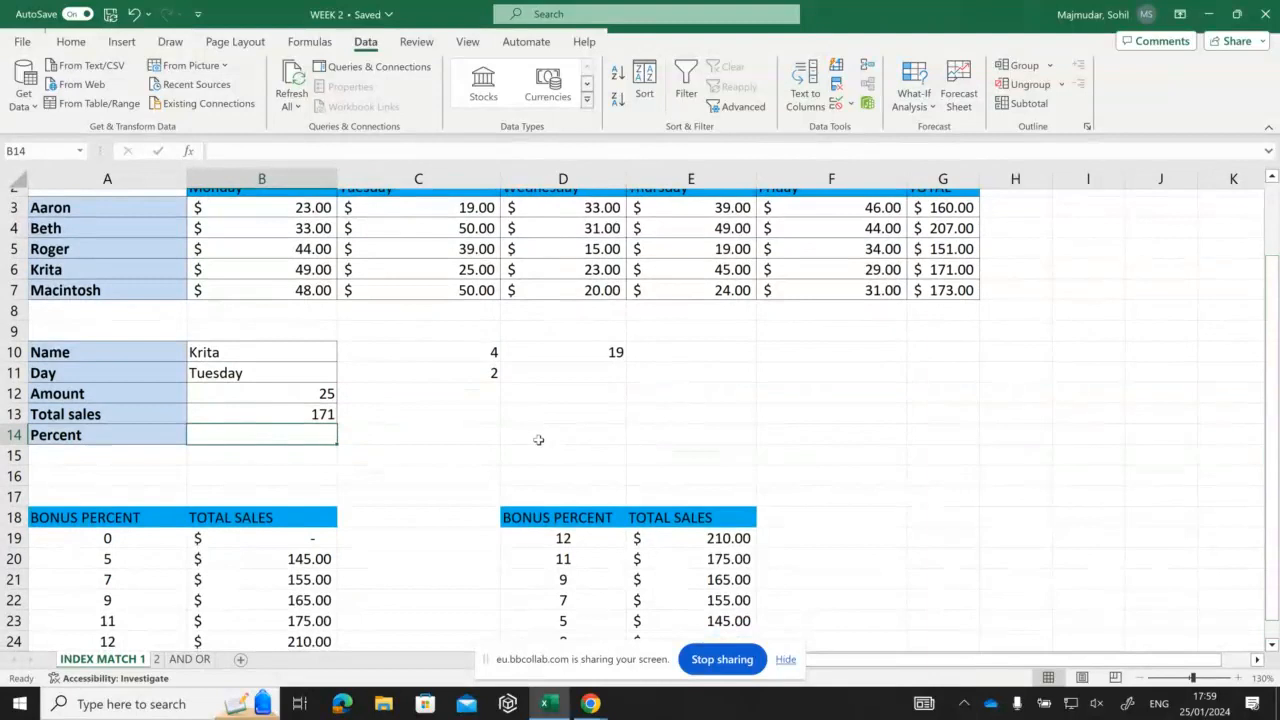
click(314, 418)
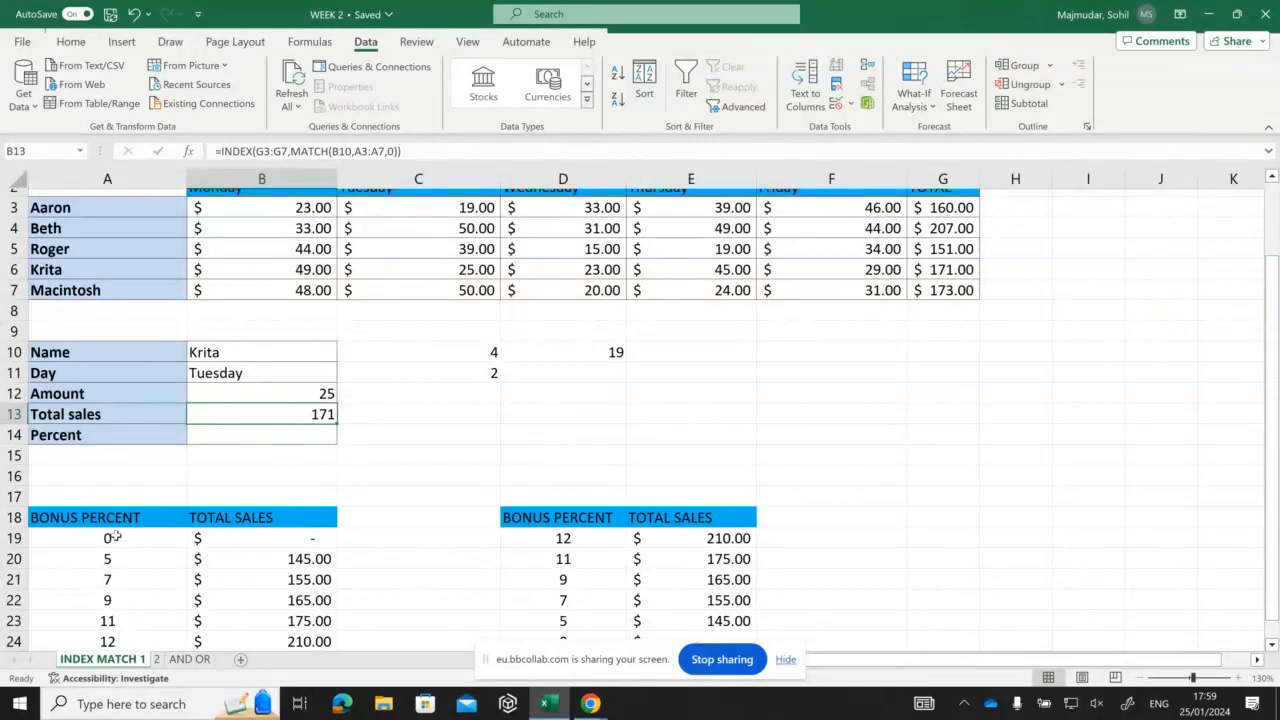
double_click(33, 436)
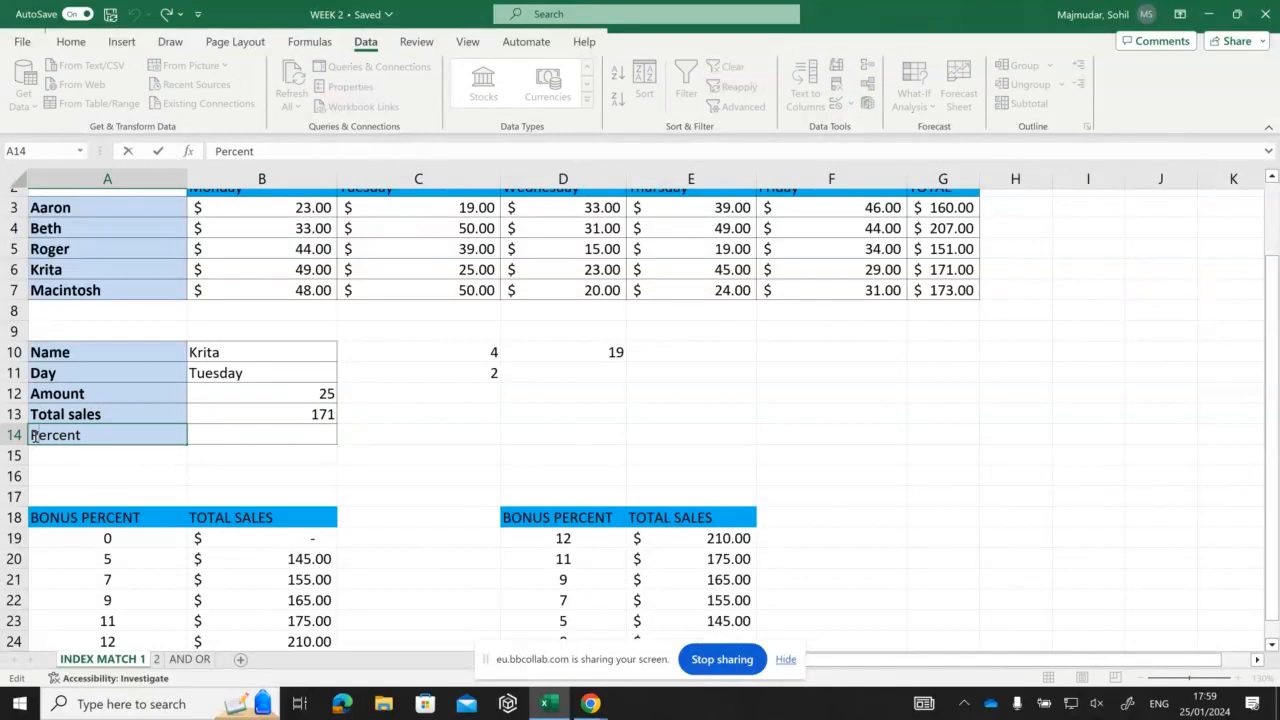
text(Bonus)
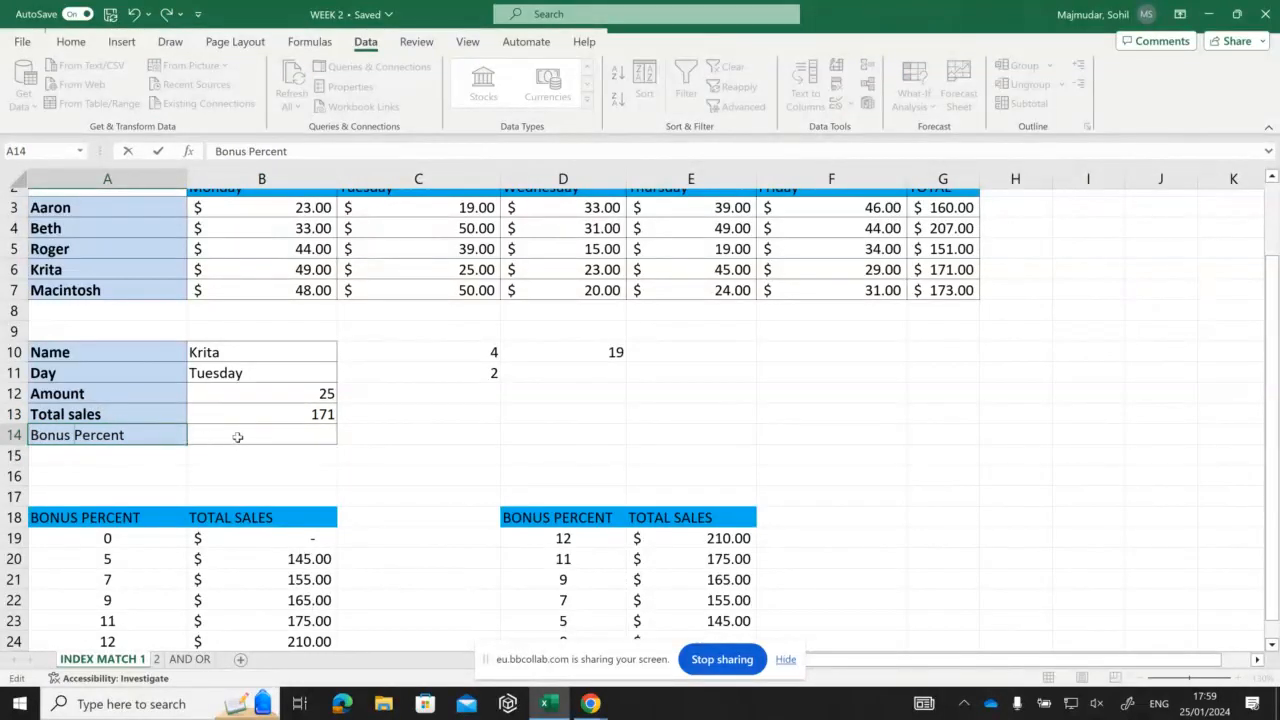
click(237, 437)
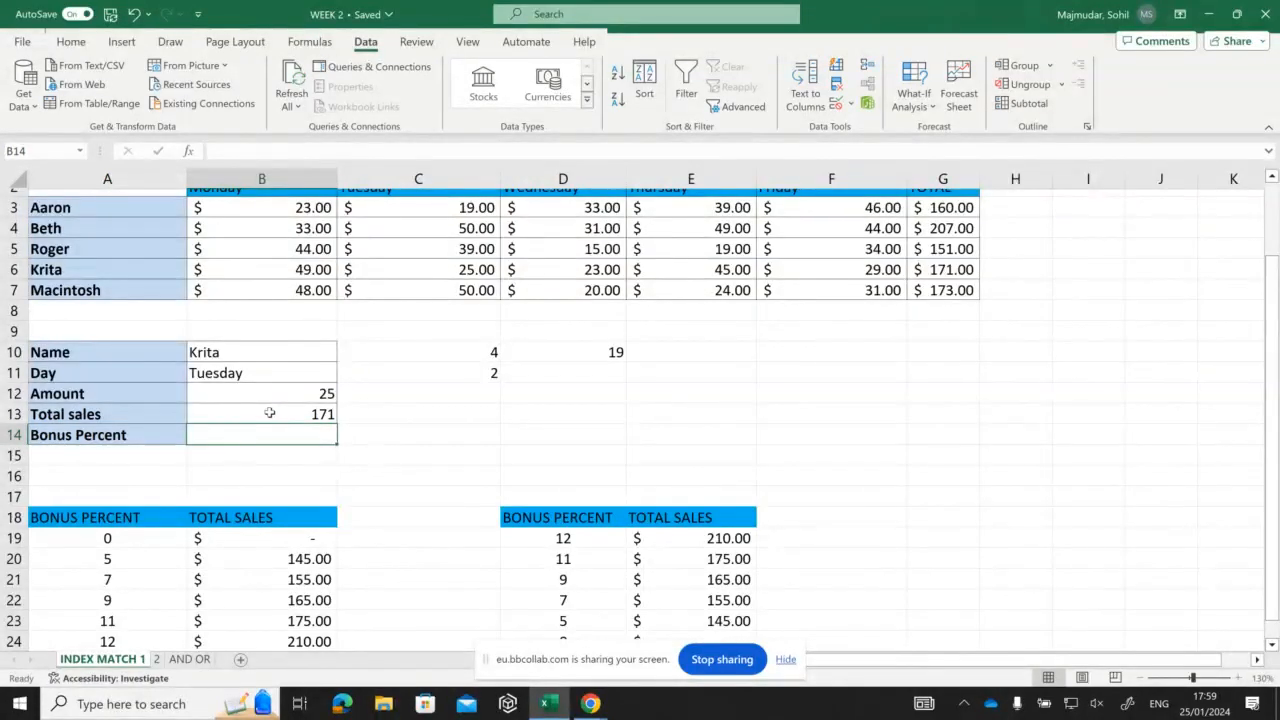
Step: Compare the total sales in B13 with the thresholds of the bonus tables, especially the ascending one in A18:B24
click(269, 413)
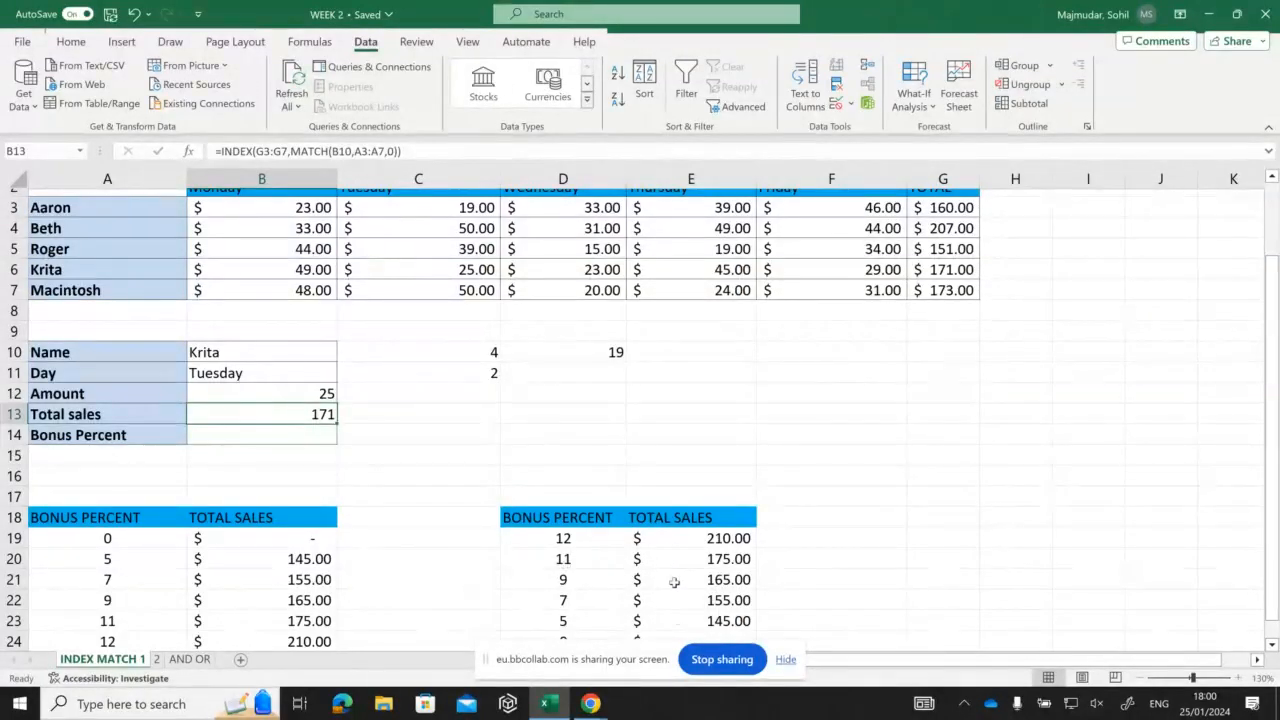
click(1272, 645)
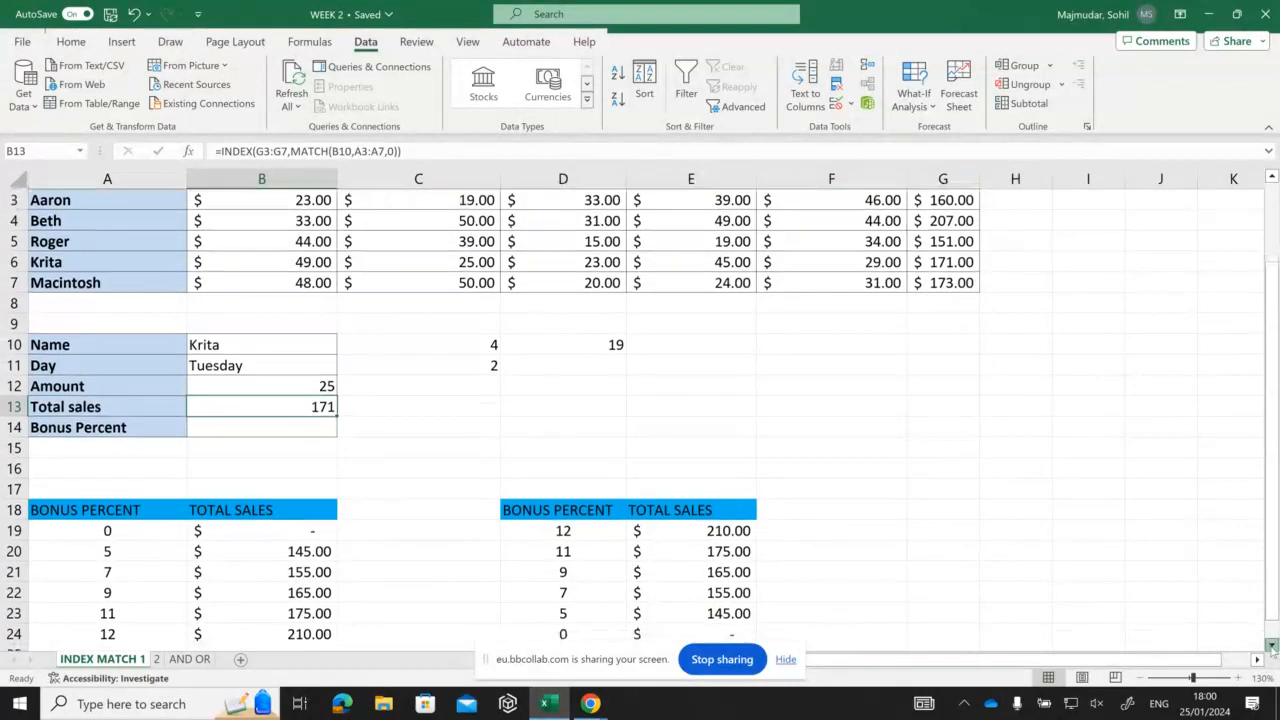
scroll(1272, 645, down, 3)
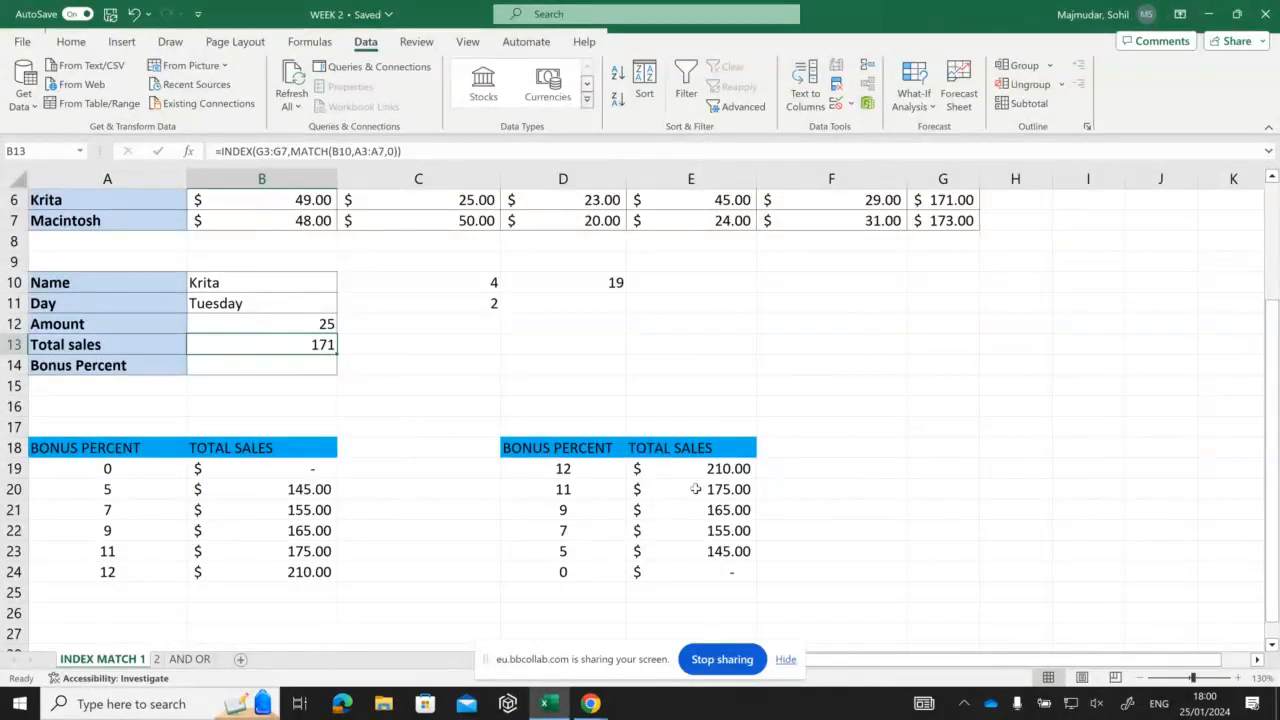
click(565, 490)
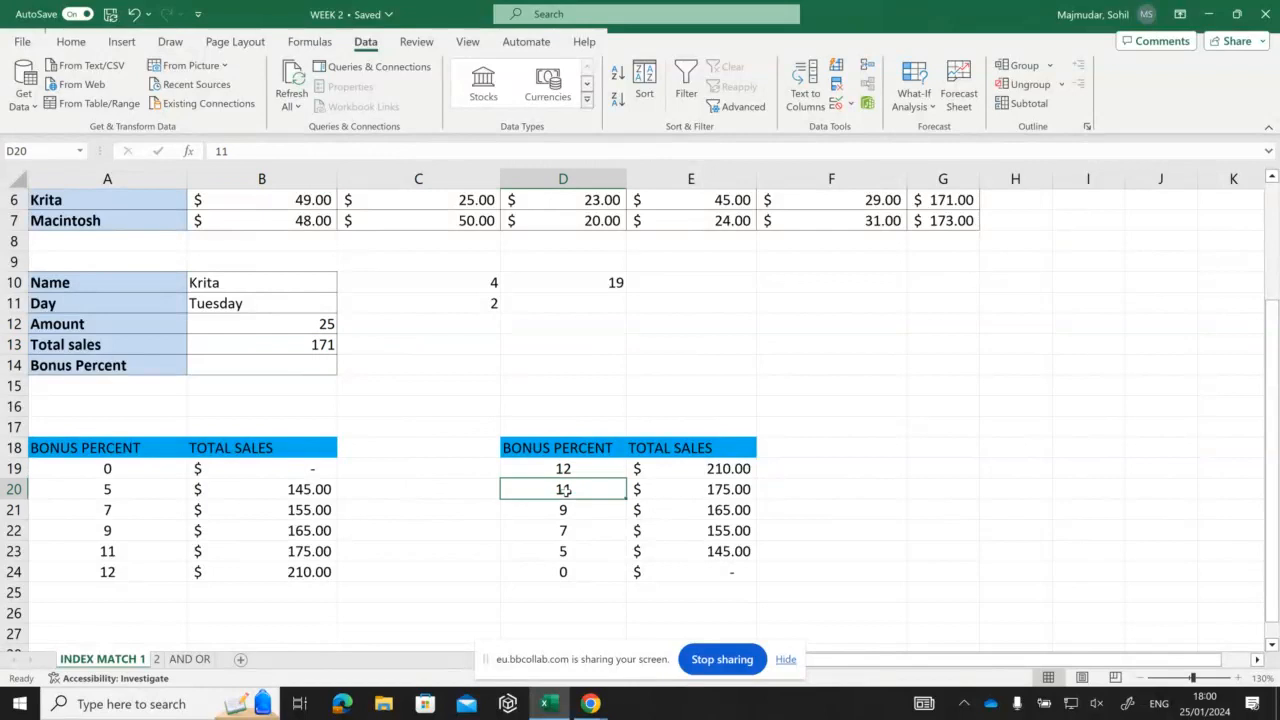
click(118, 490)
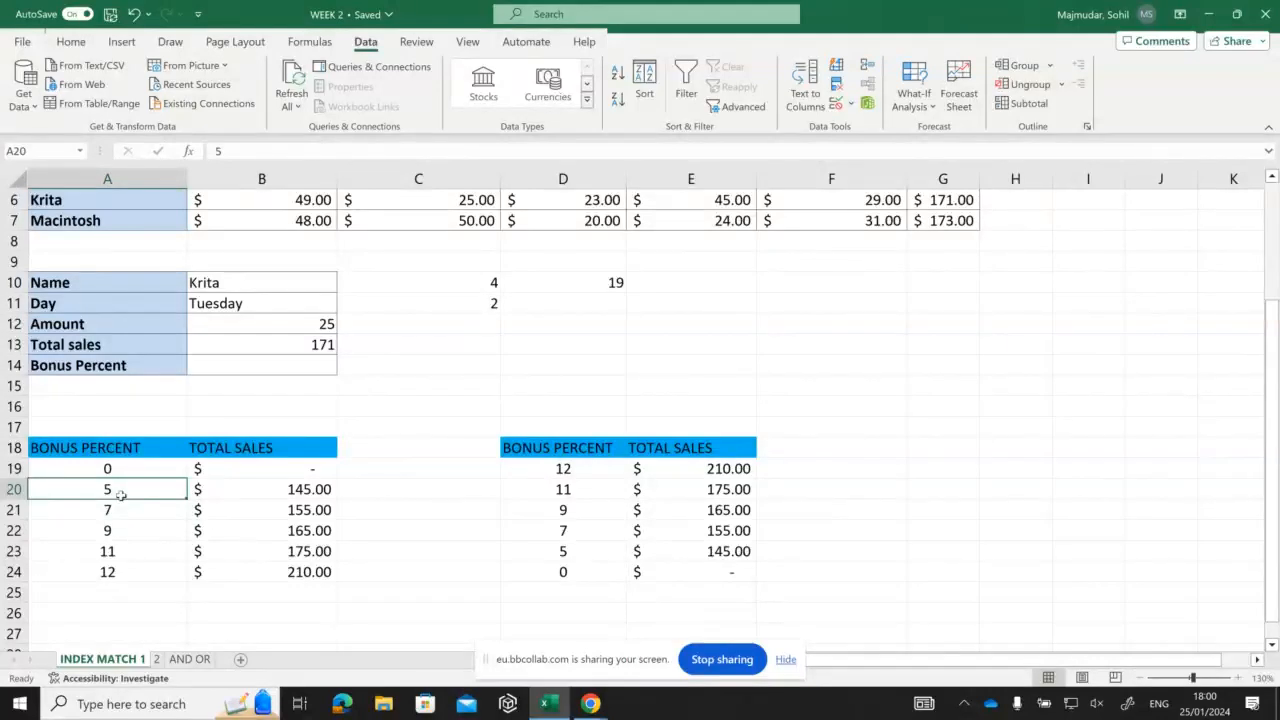
click(298, 534)
key(Down)
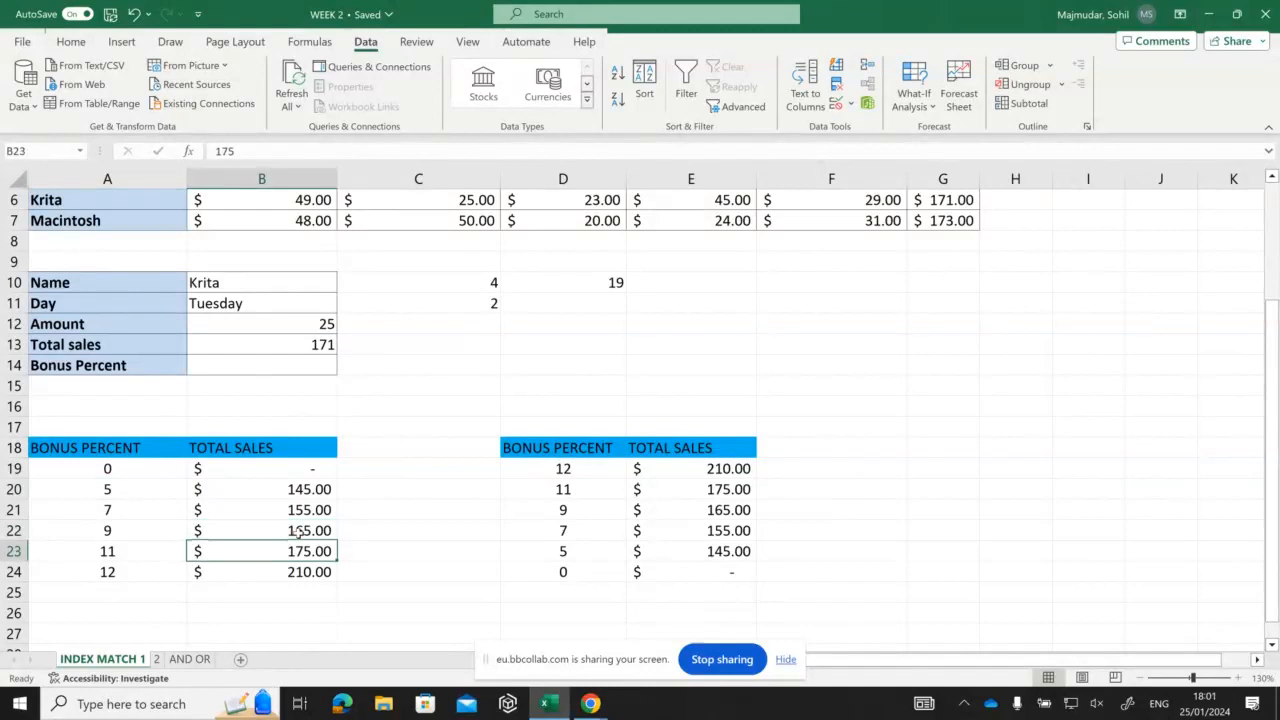
key(Up)
key(Left)
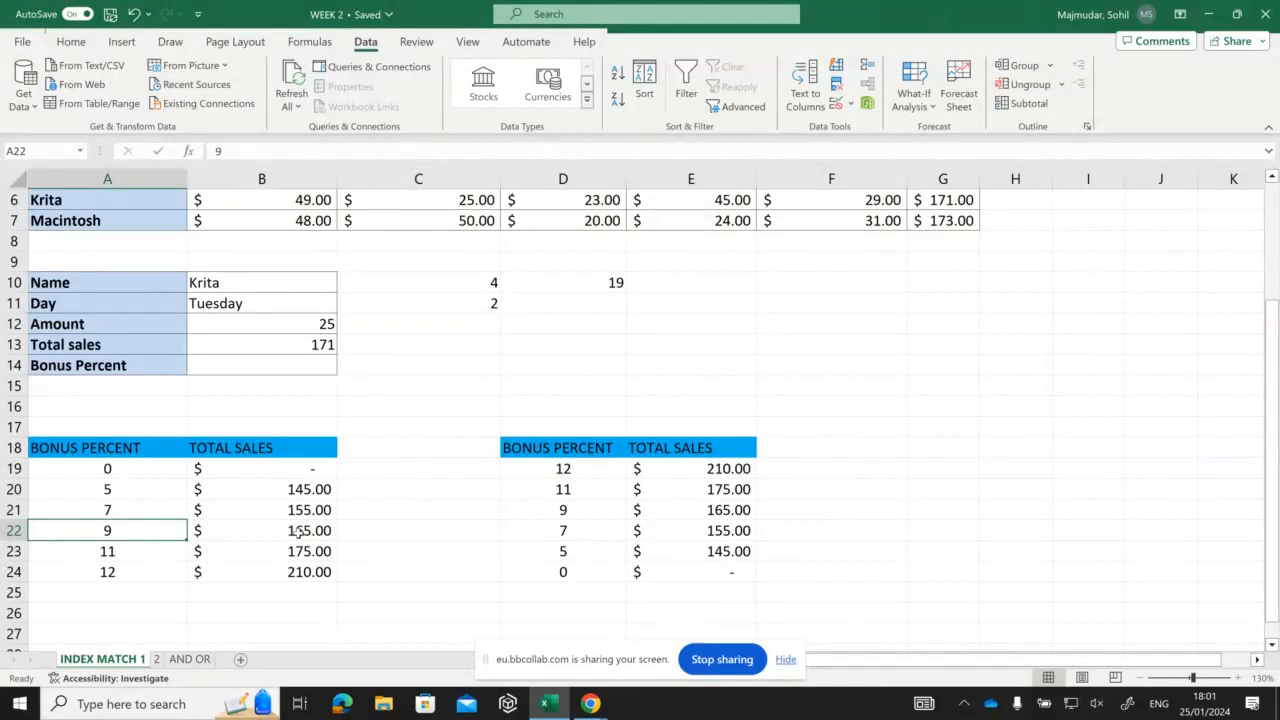
Step: Examine the 165 and 175 thresholds and their bonus percents in the descending table in D18:E24
key(Right)
key(Right)
key(Right)
key(Right)
key(Up)
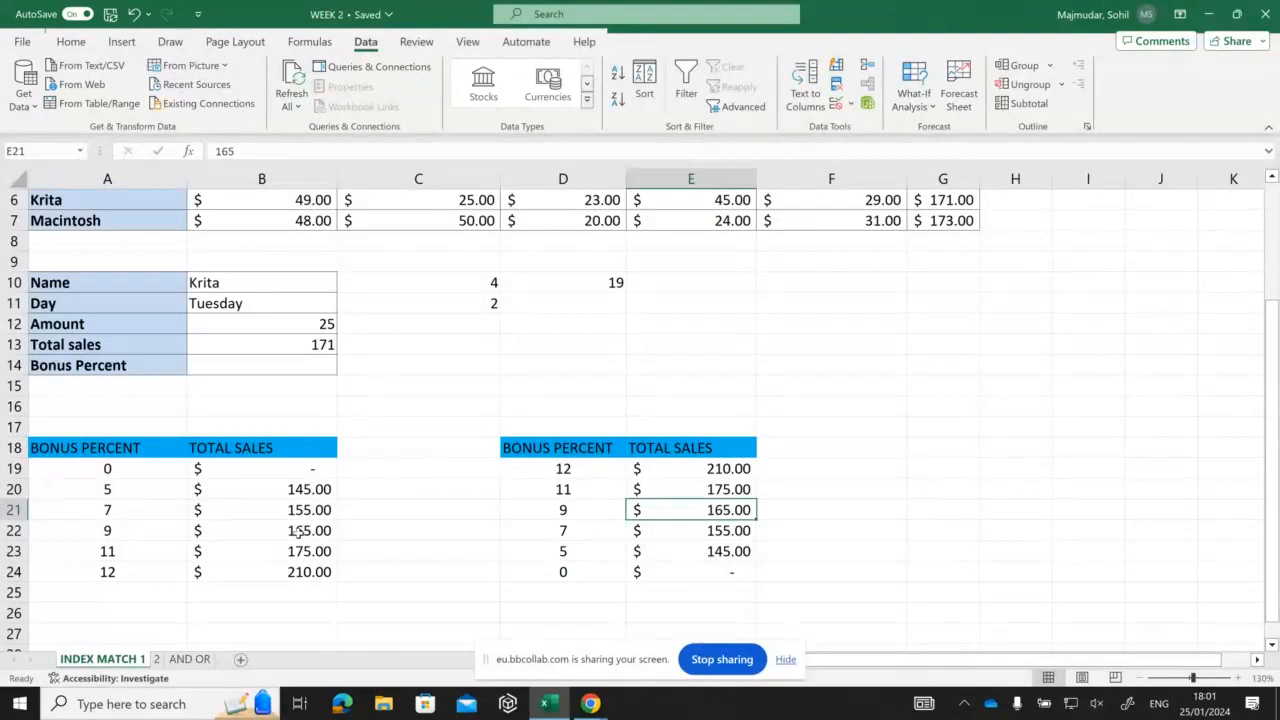
key(Up)
key(Left)
key(Right)
key(Down)
key(Left)
key(Up)
key(Right)
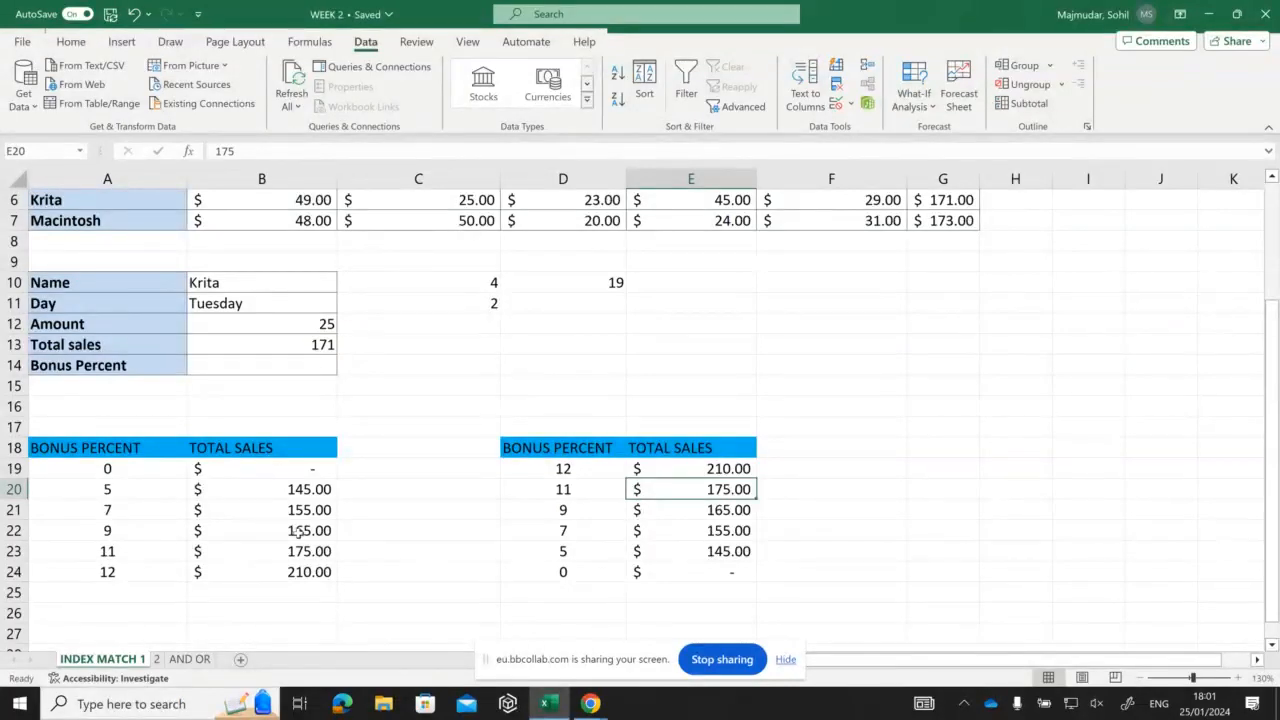
Step: Review the bonus percents in A19:A24 of the ascending threshold table
key(Left)
key(Left)
key(Left)
key(Left)
key(Down)
key(Down)
key(Down)
key(Down)
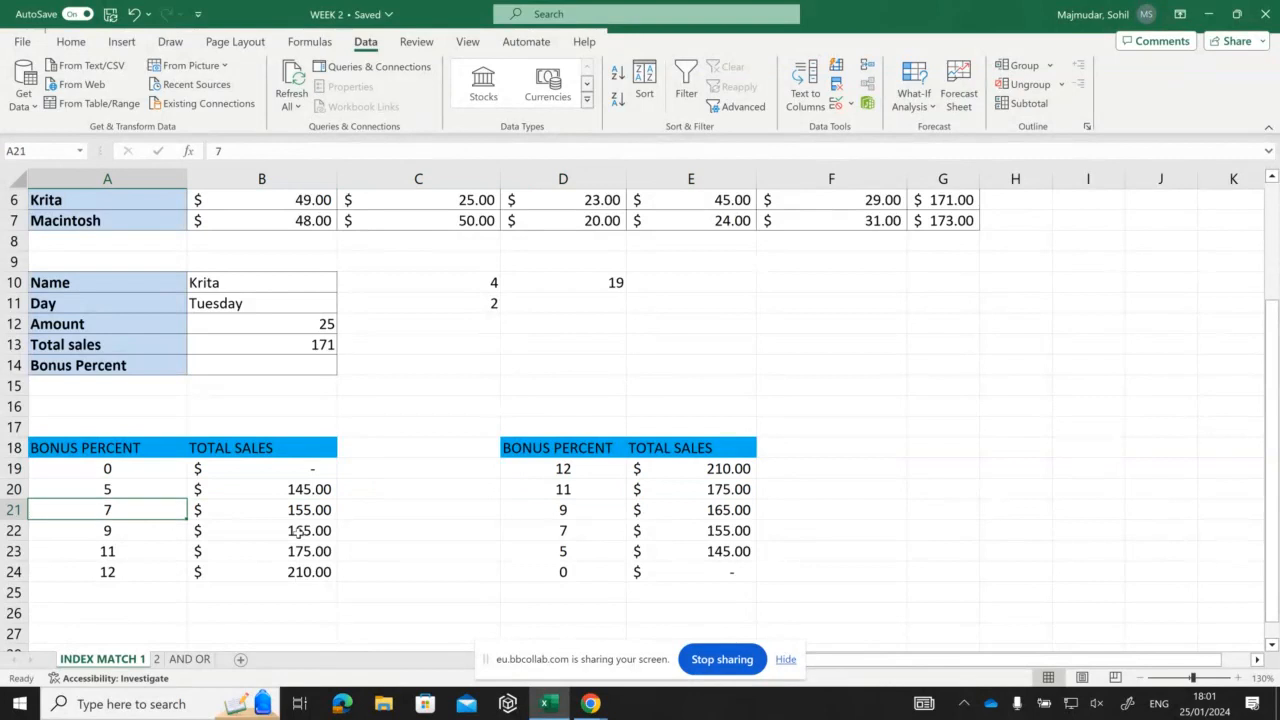
key(Up)
key(Up)
key(Up)
key(Up)
key(Up)
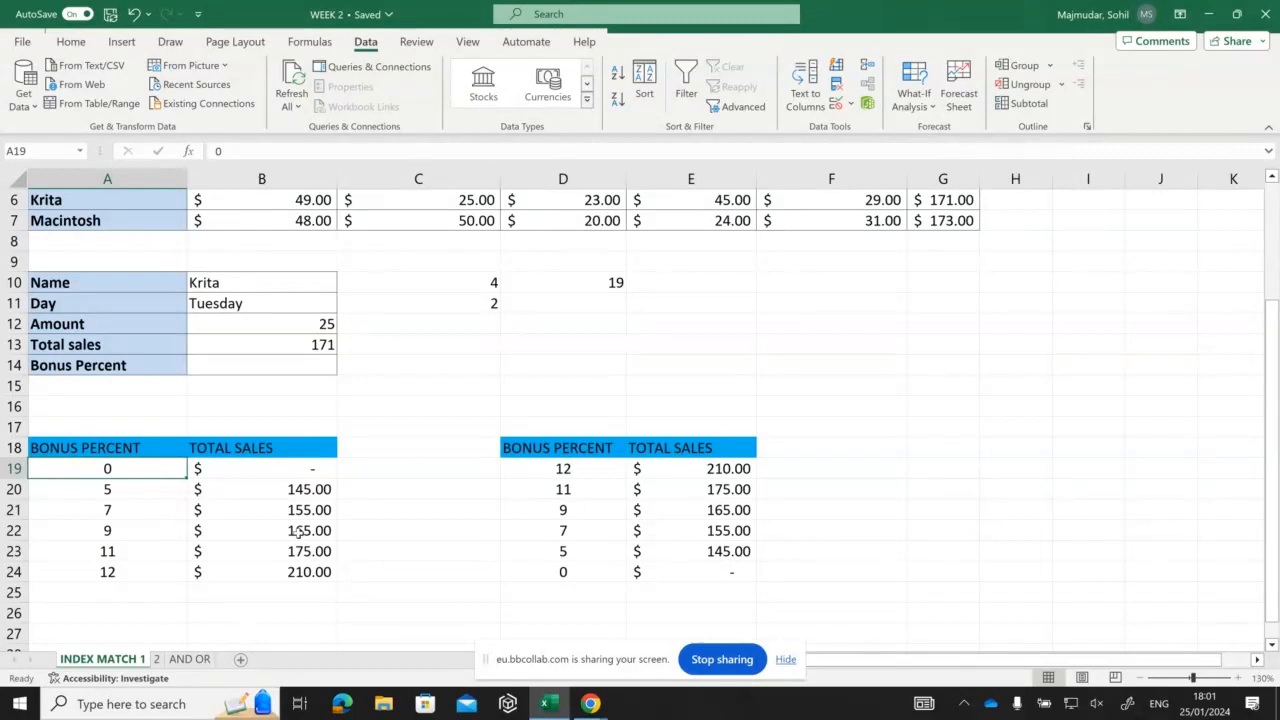
Step: Review the bonus percents in D19:D24 of the descending threshold table, from first to last row
key(Right)
key(Right)
key(Right)
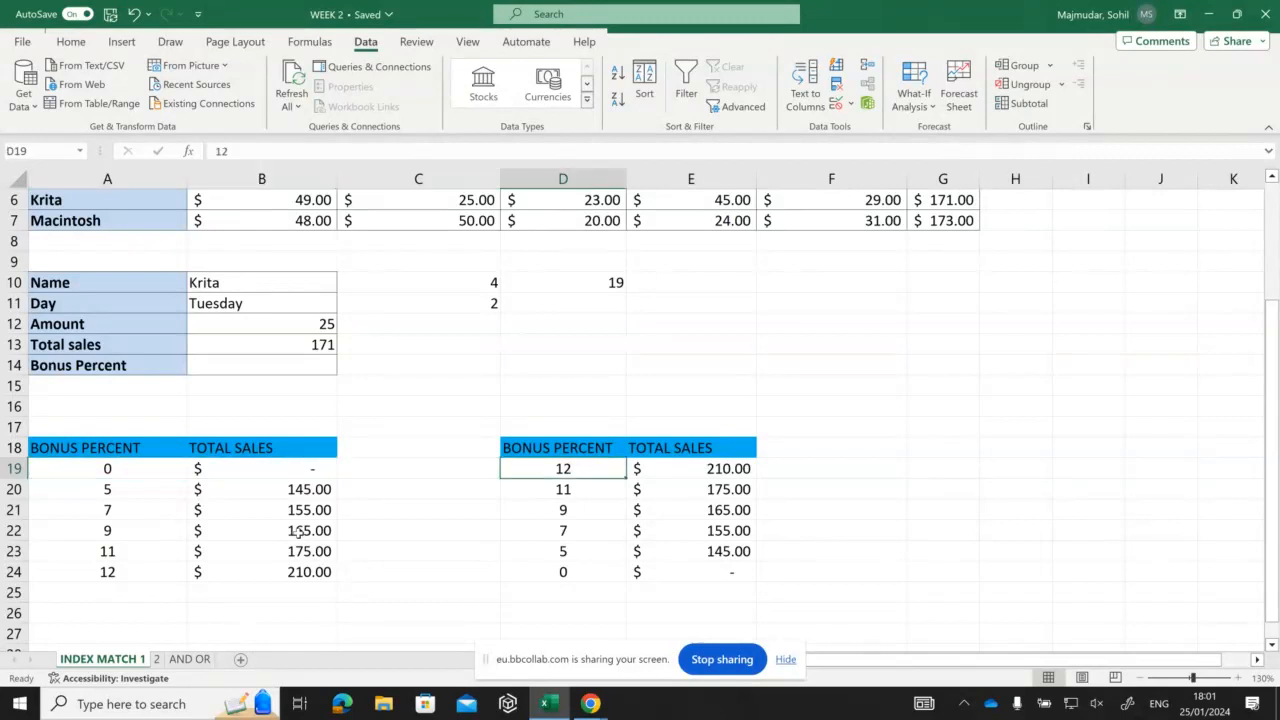
key(Down)
key(Down)
key(Down)
key(Down)
key(Down)
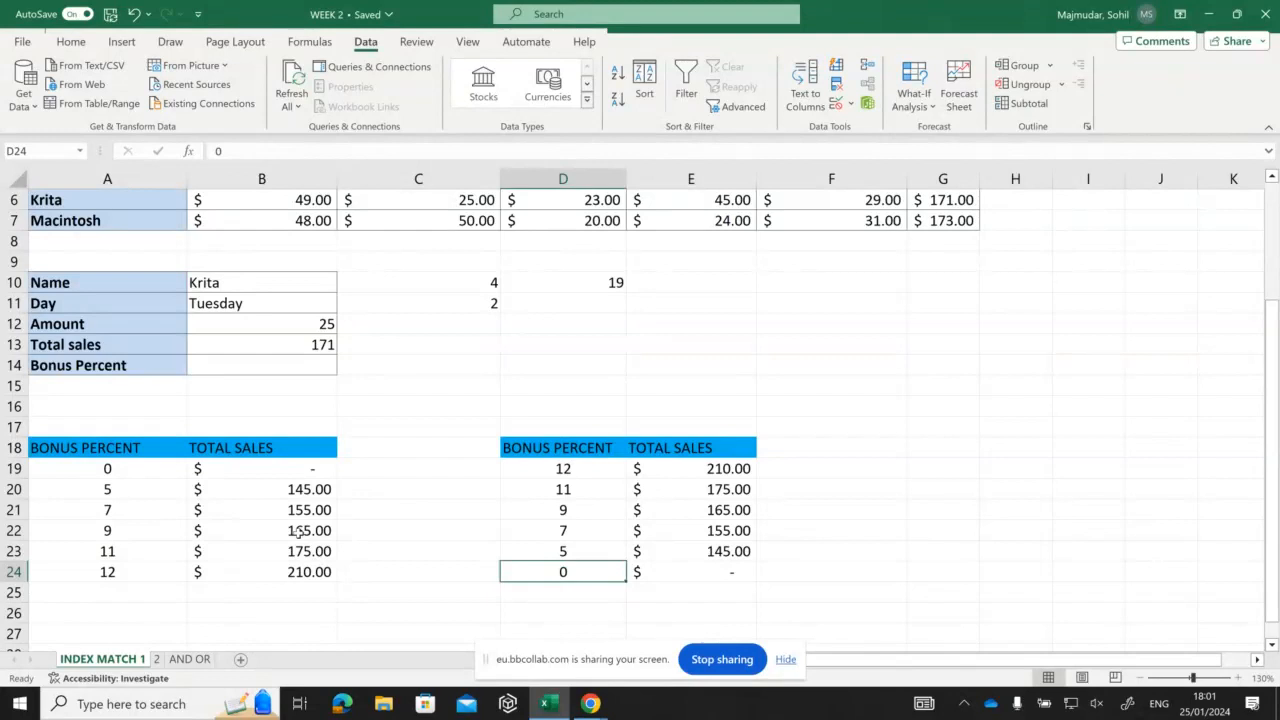
key(Up)
key(Up)
key(Up)
key(Up)
key(Up)
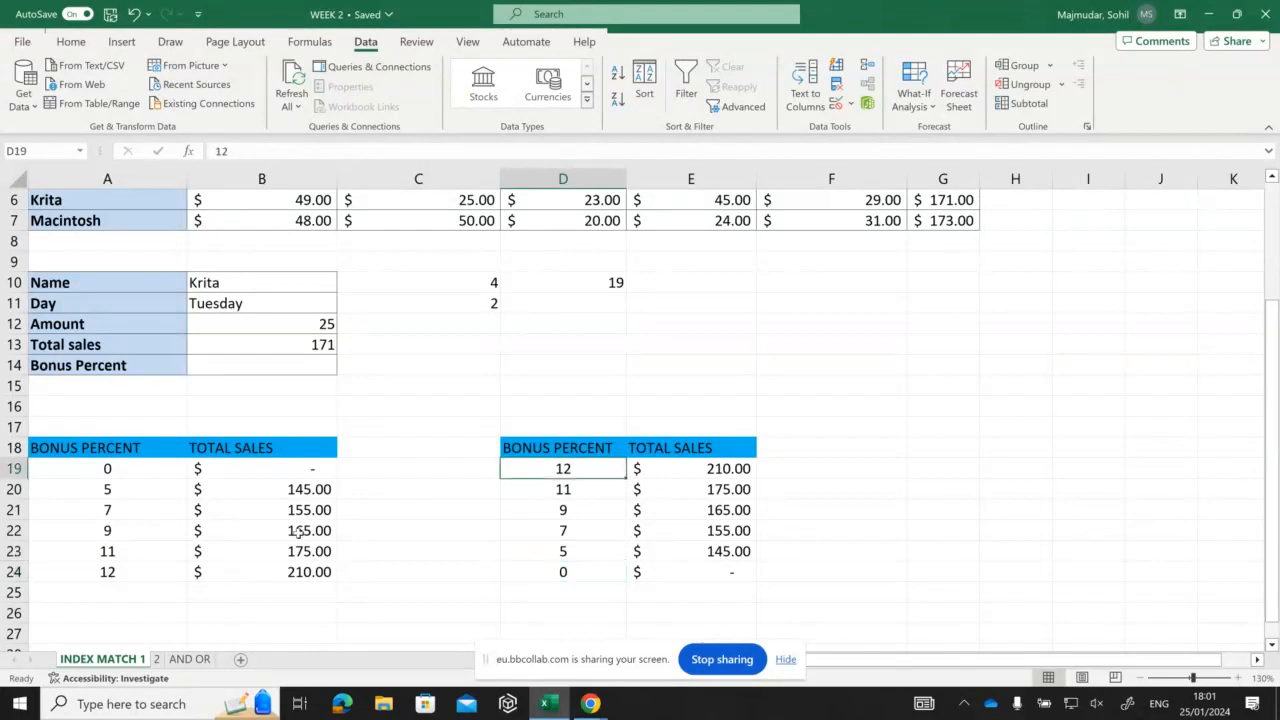
Step: Start an INDEX formula in the Bonus Percent cell B14 with A19:A24 as its array
key(Up)
key(Up)
key(Up)
key(Up)
key(Up)
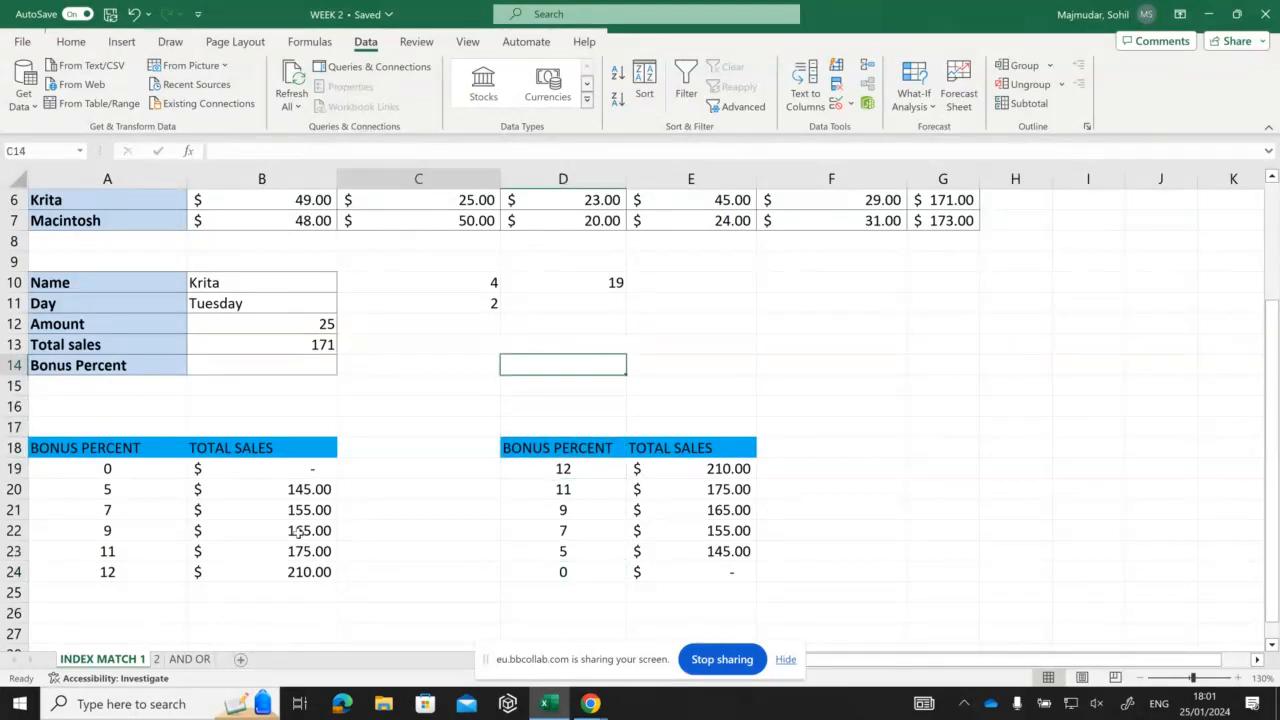
key(Left)
key(Left)
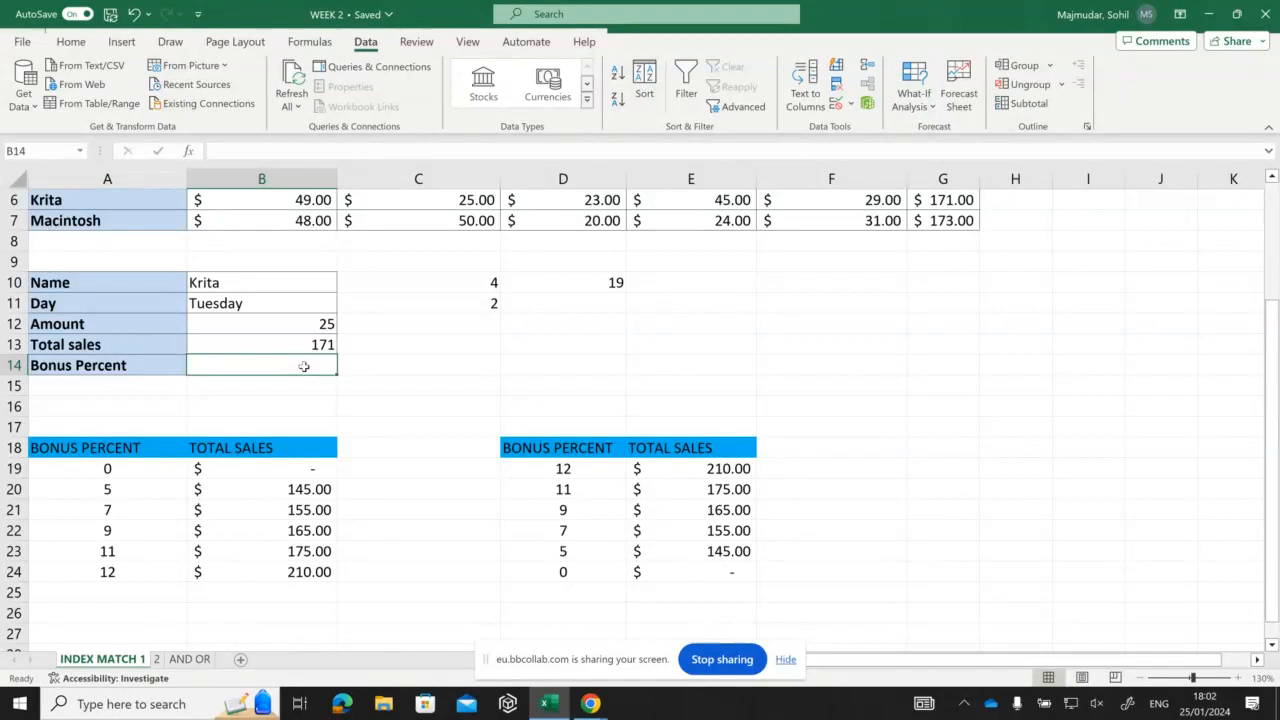
text(=)
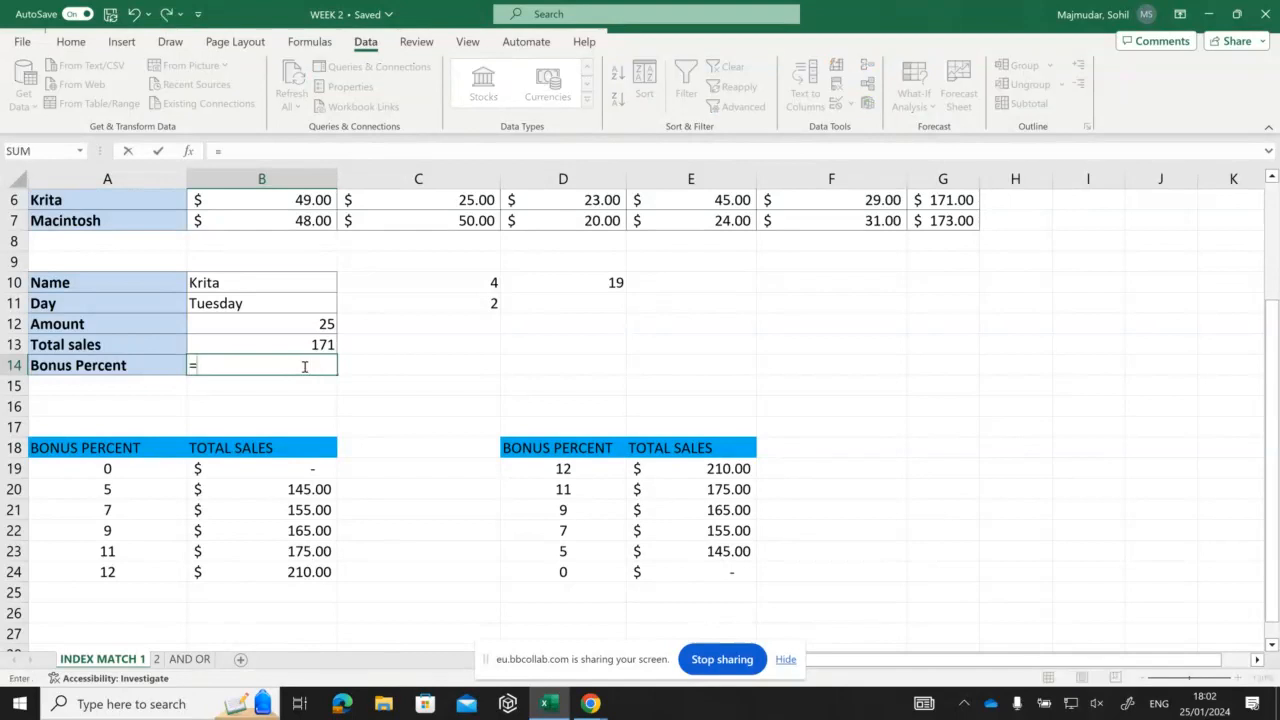
text(index()
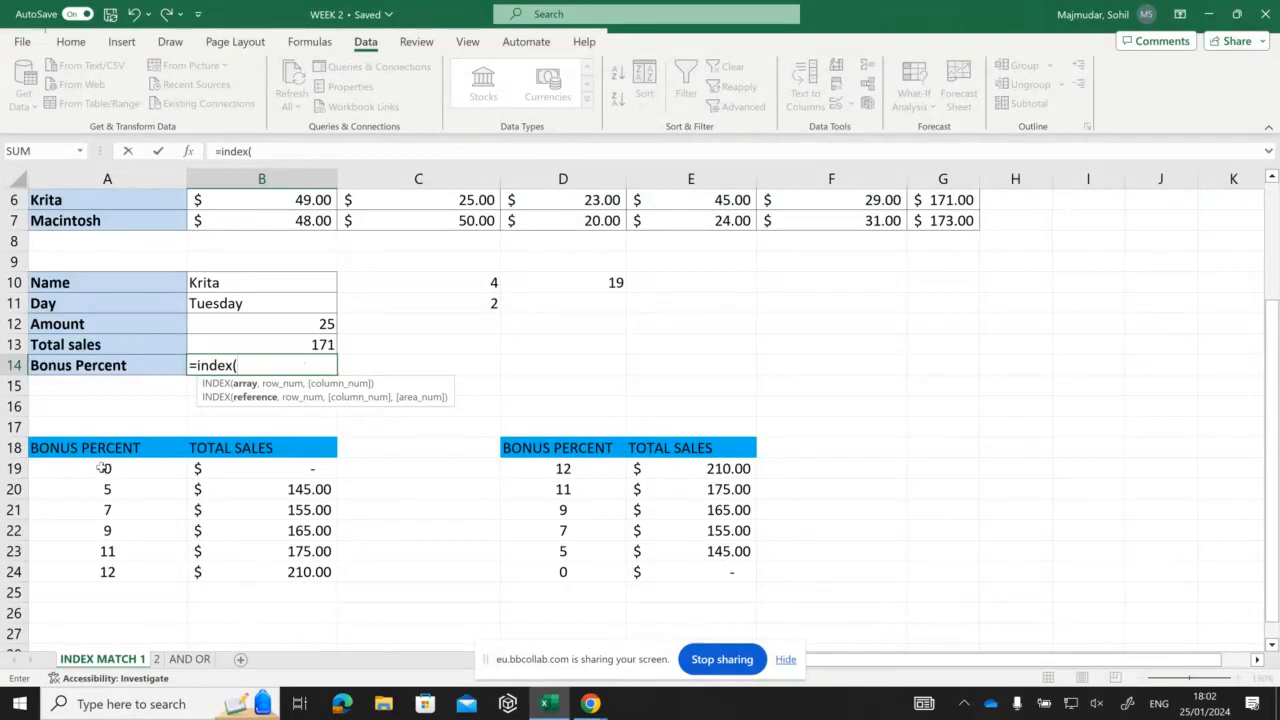
drag(100, 466, 87, 569)
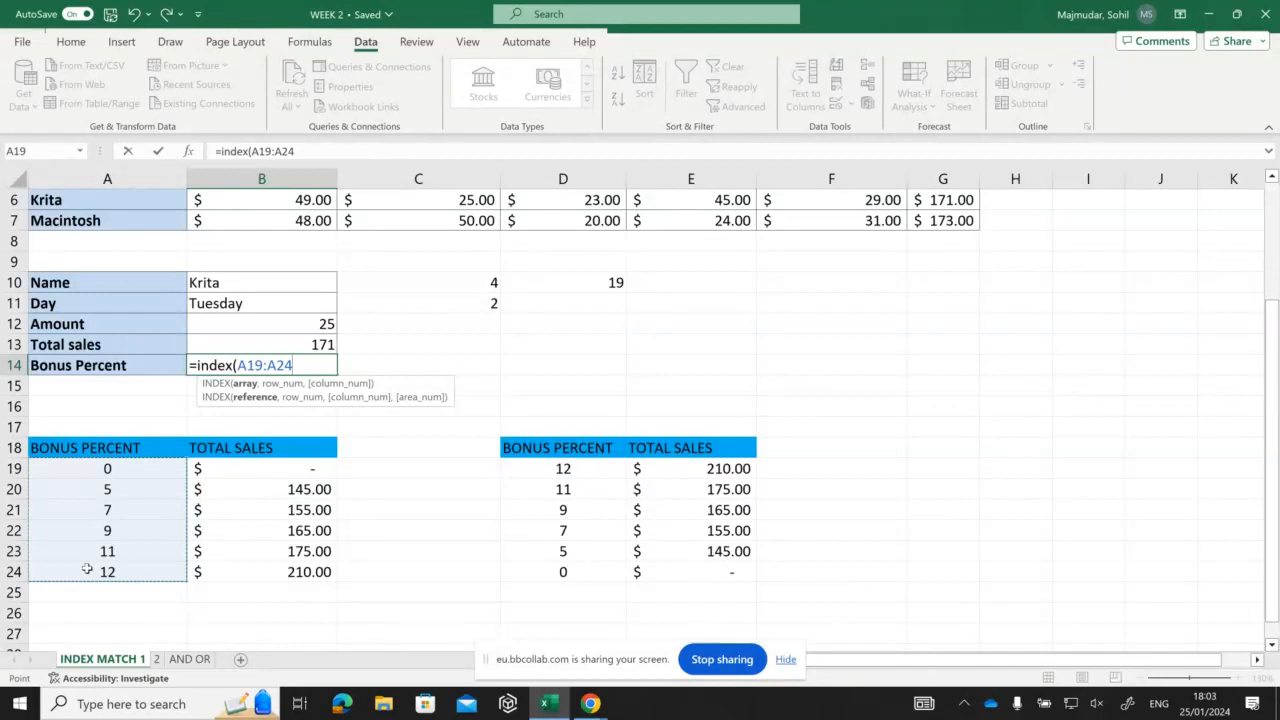
text(,)
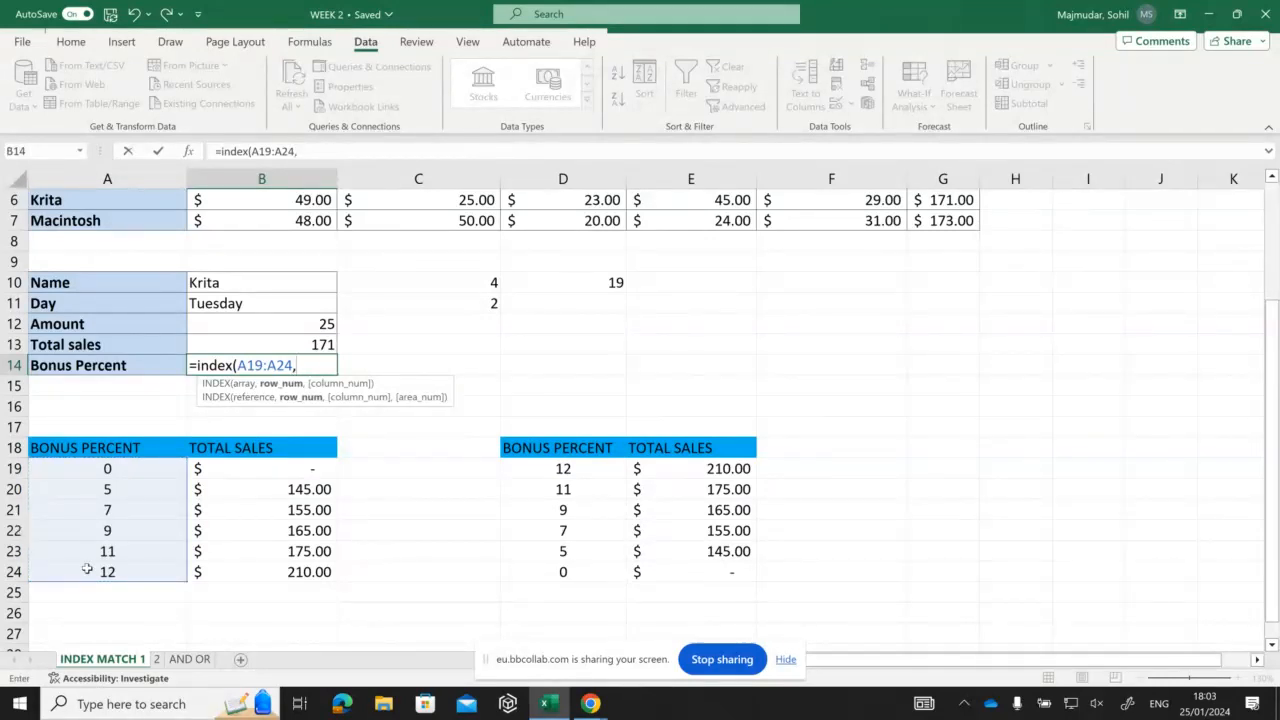
Step: Complete the B14 formula with a MATCH of B13 in B19:B24, using match type 1, as the row number
text(match()
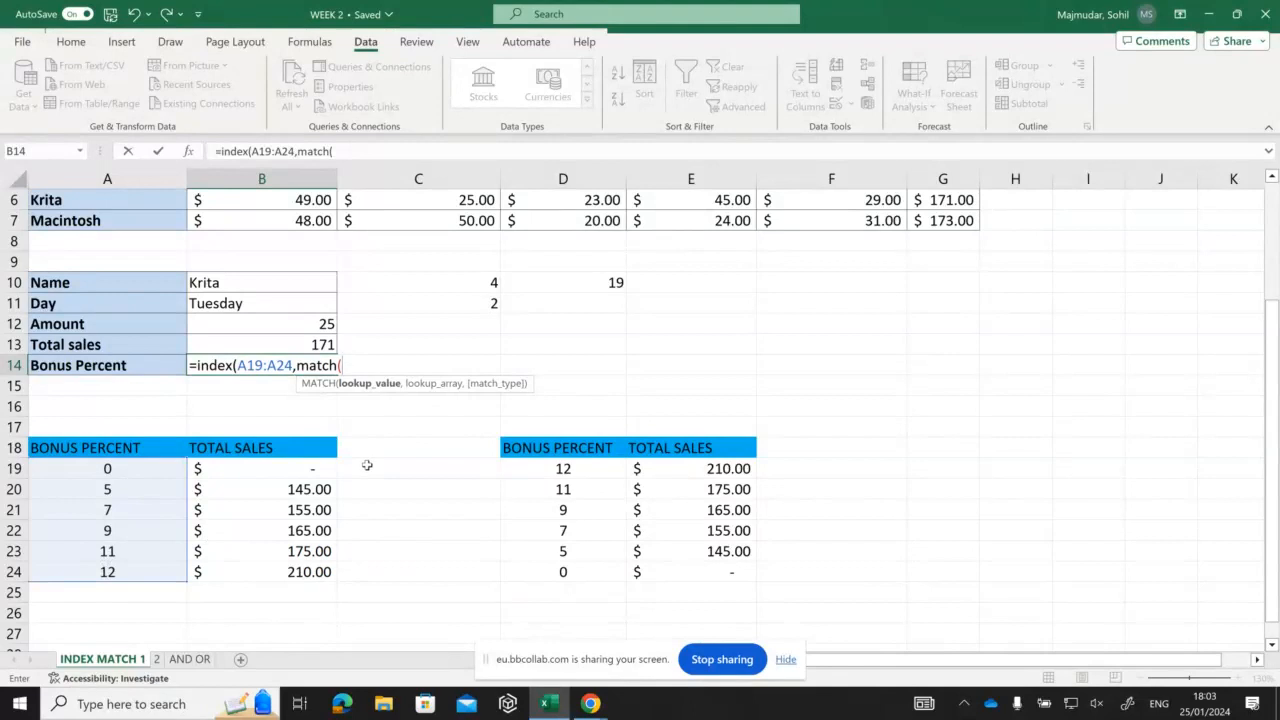
click(303, 341)
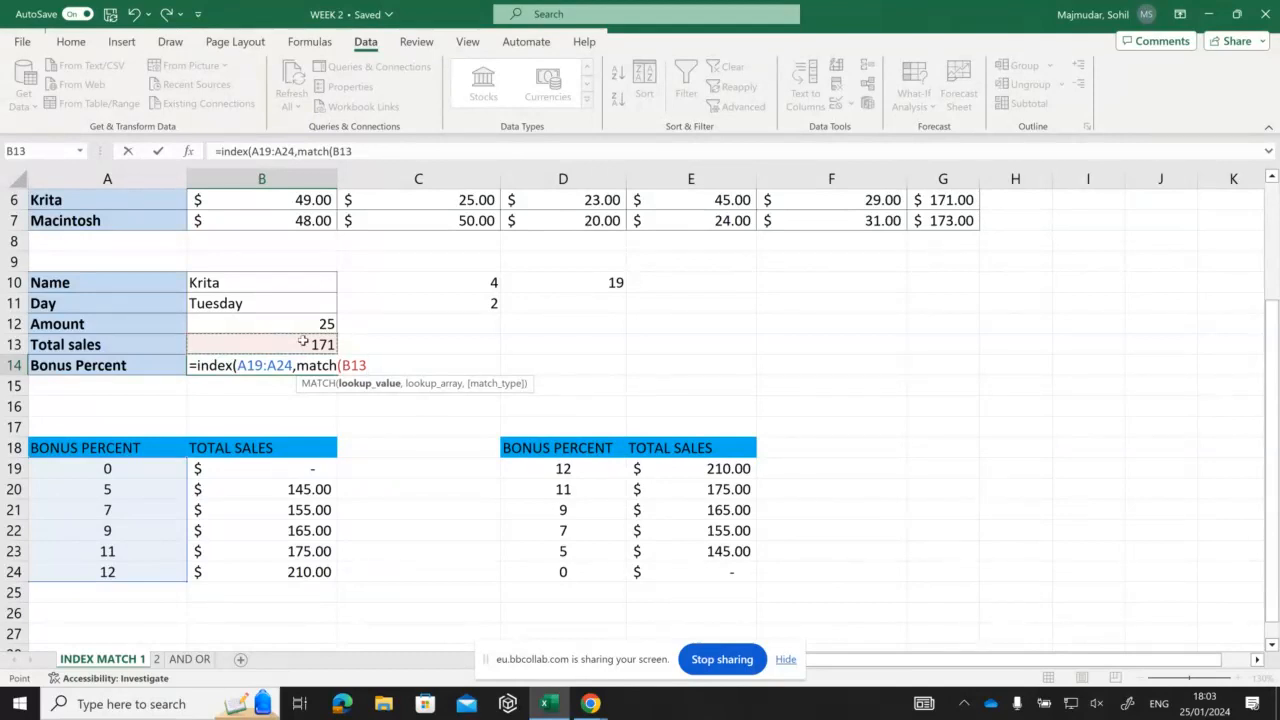
text(,)
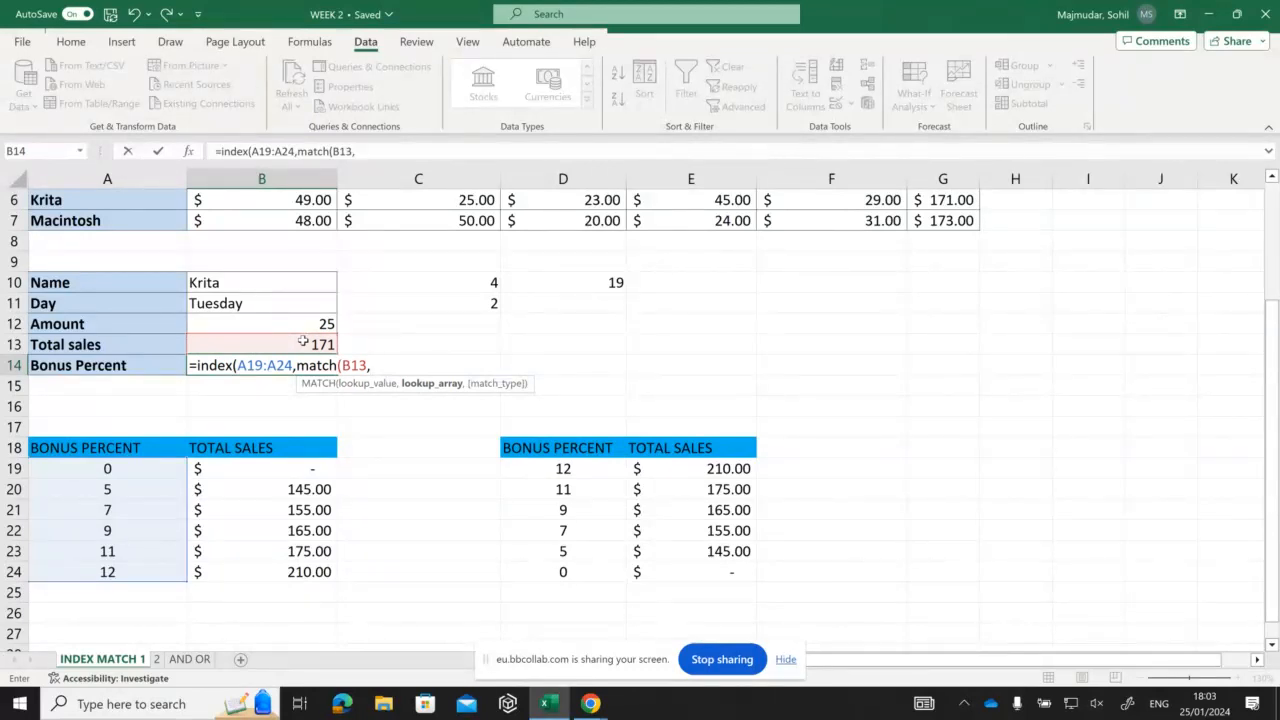
click(241, 463)
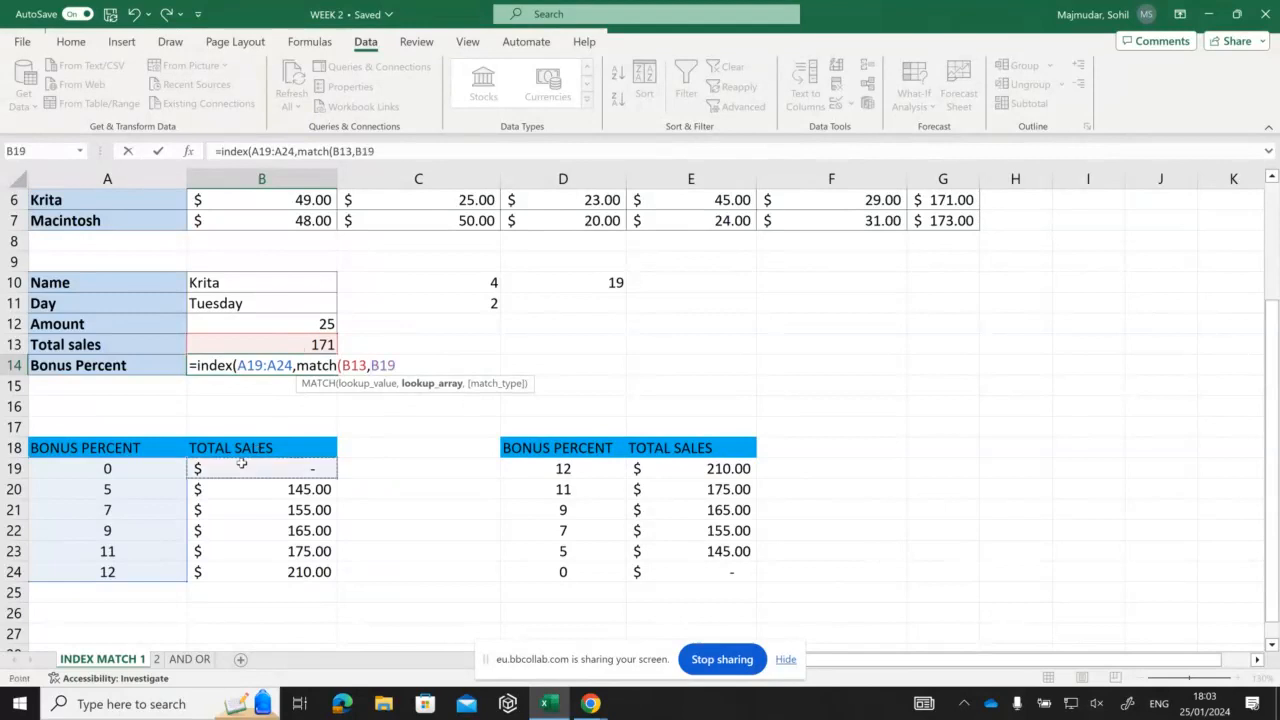
drag(241, 463, 237, 569)
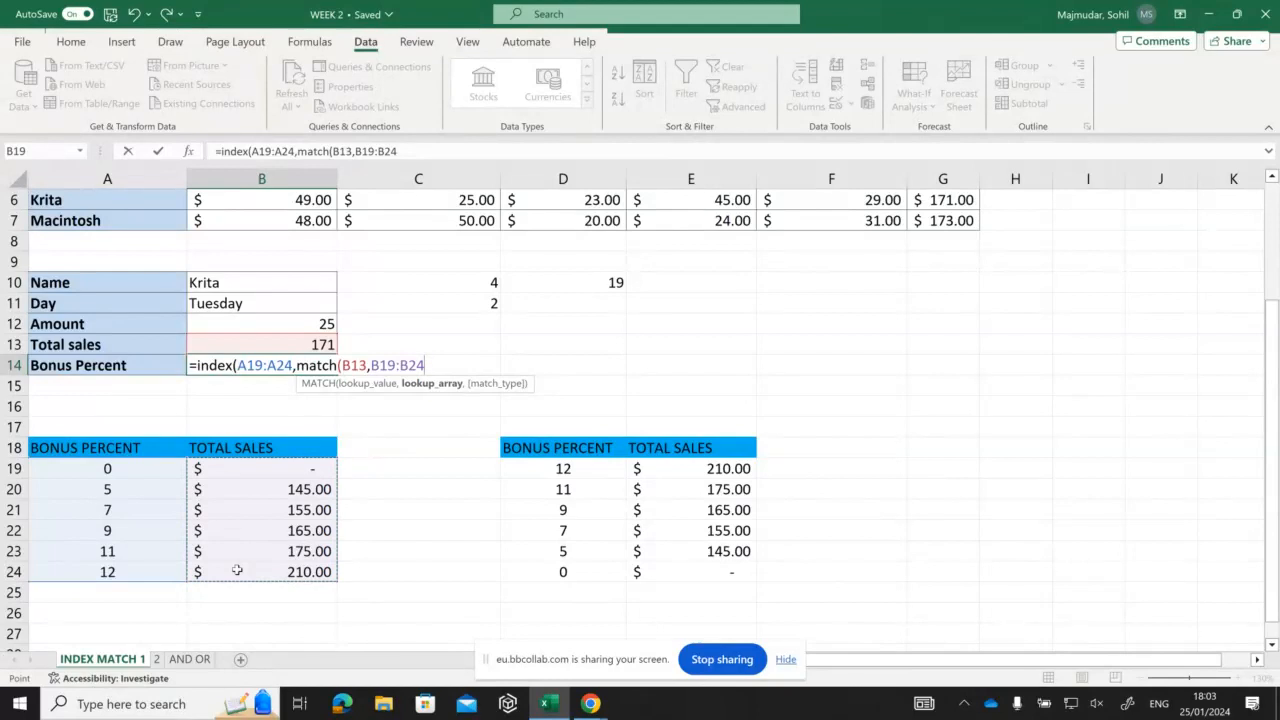
text(,)
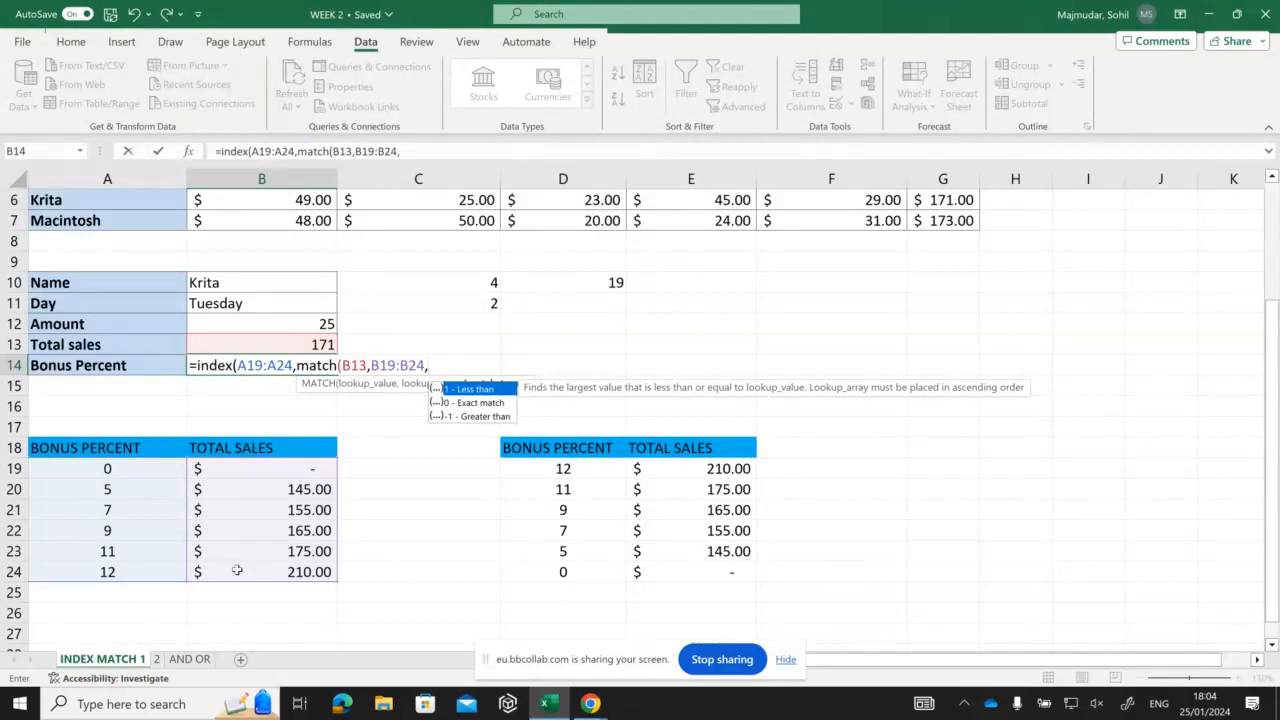
text(1))
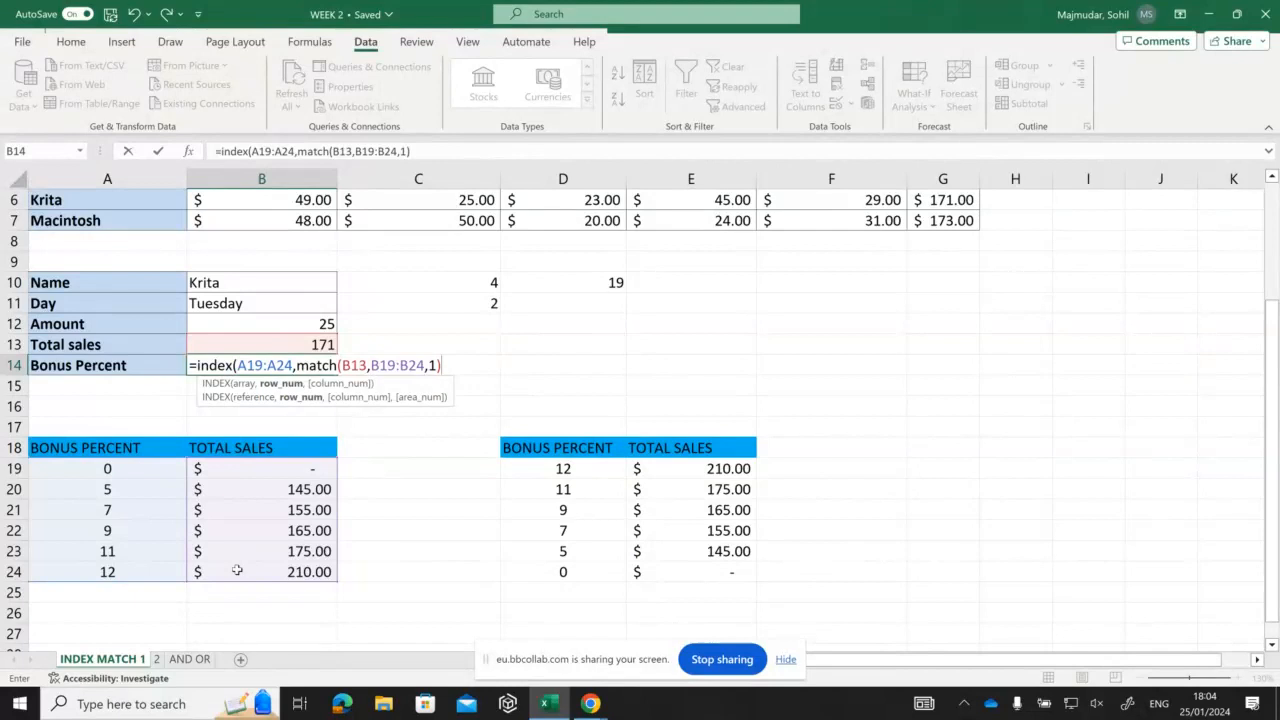
text())
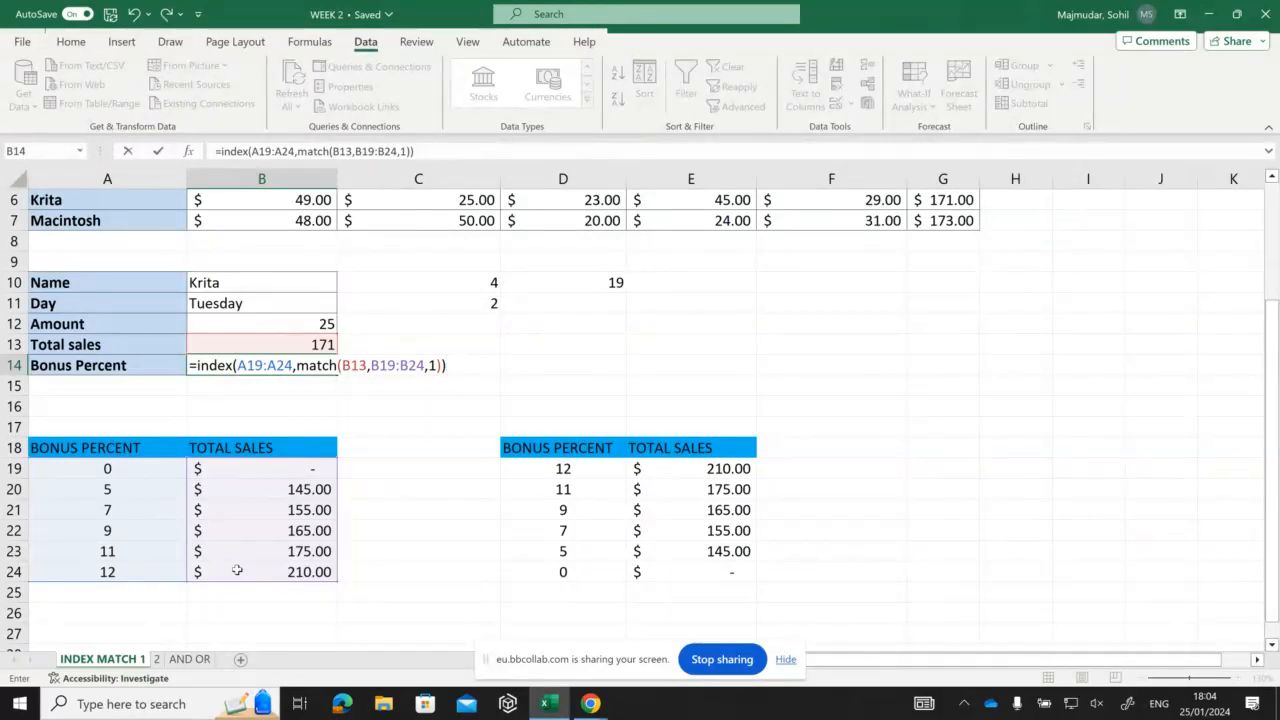
key(Return)
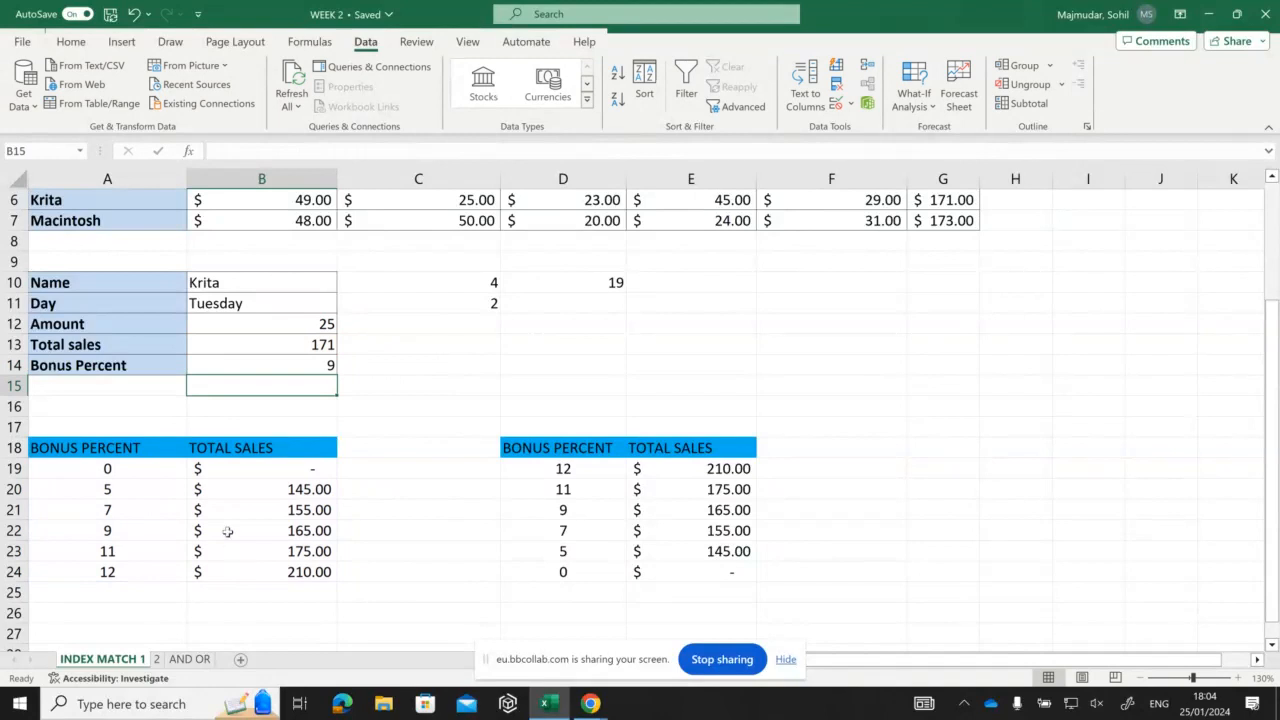
Step: Choose the first salesperson in the B10 name list and check the amount, total sales and bonus percent against the sales table
click(272, 283)
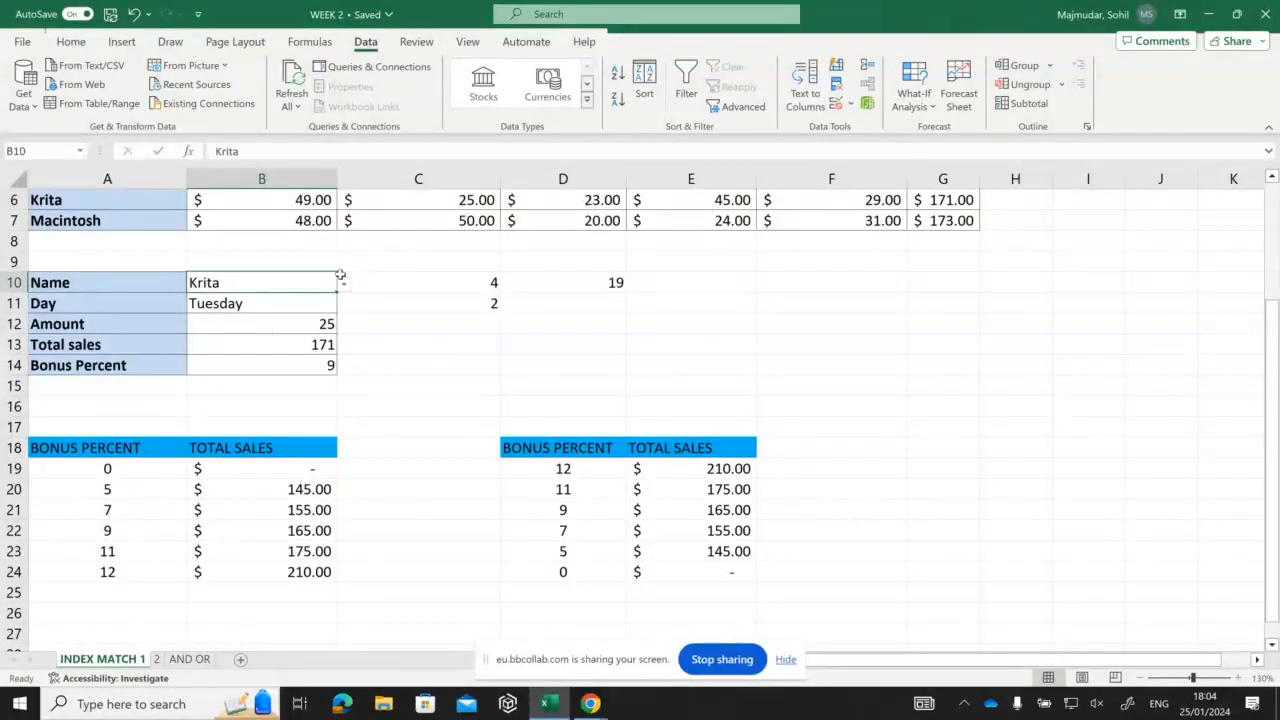
click(343, 284)
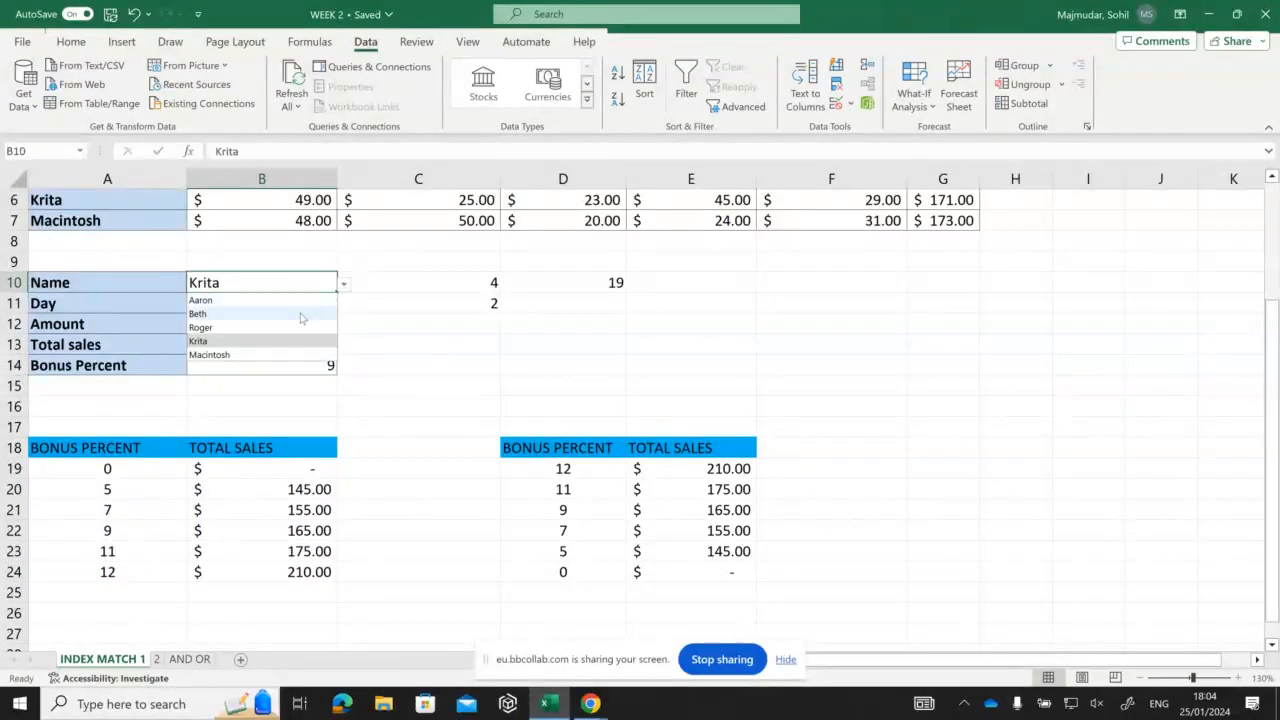
click(300, 300)
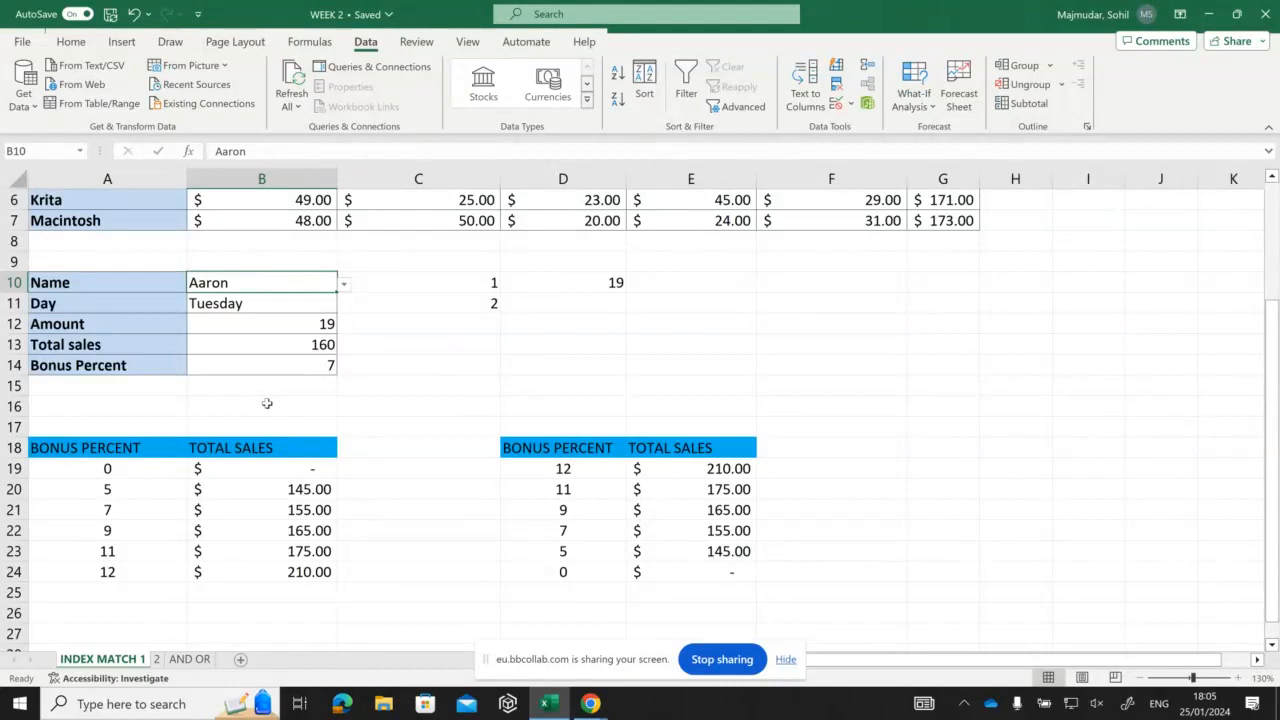
drag(1266, 392, 1266, 215)
click(955, 266)
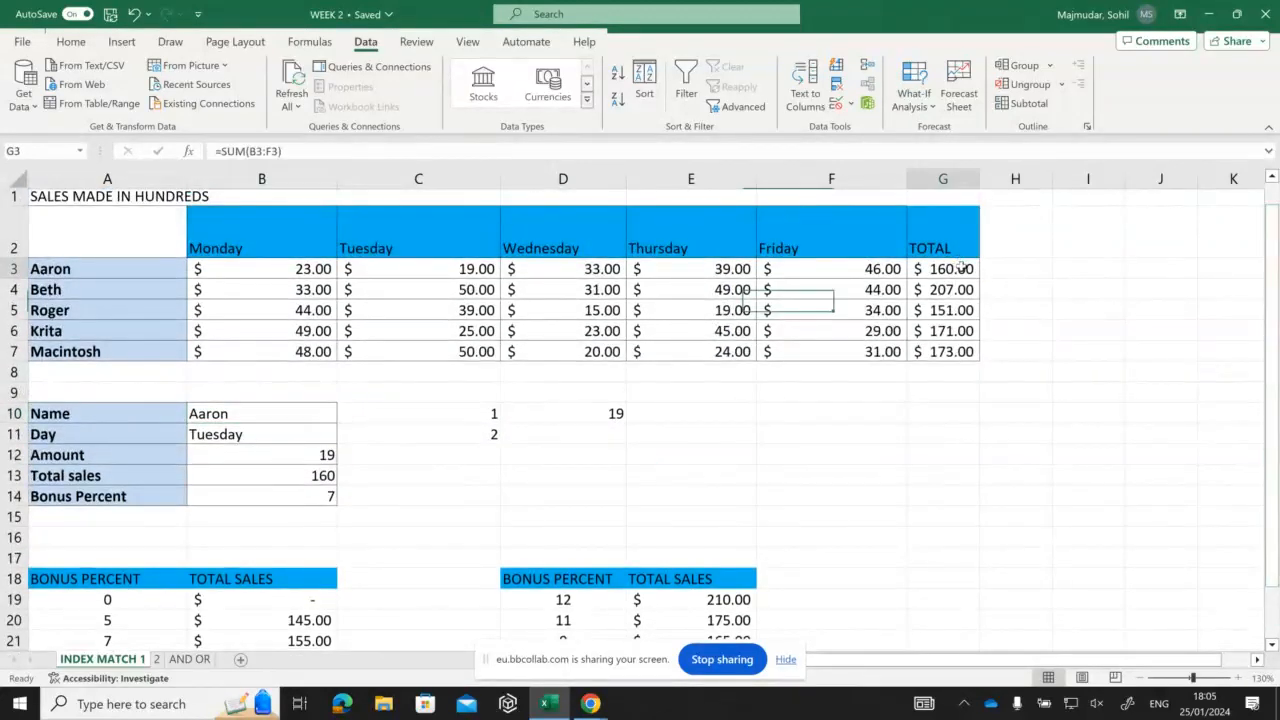
click(270, 455)
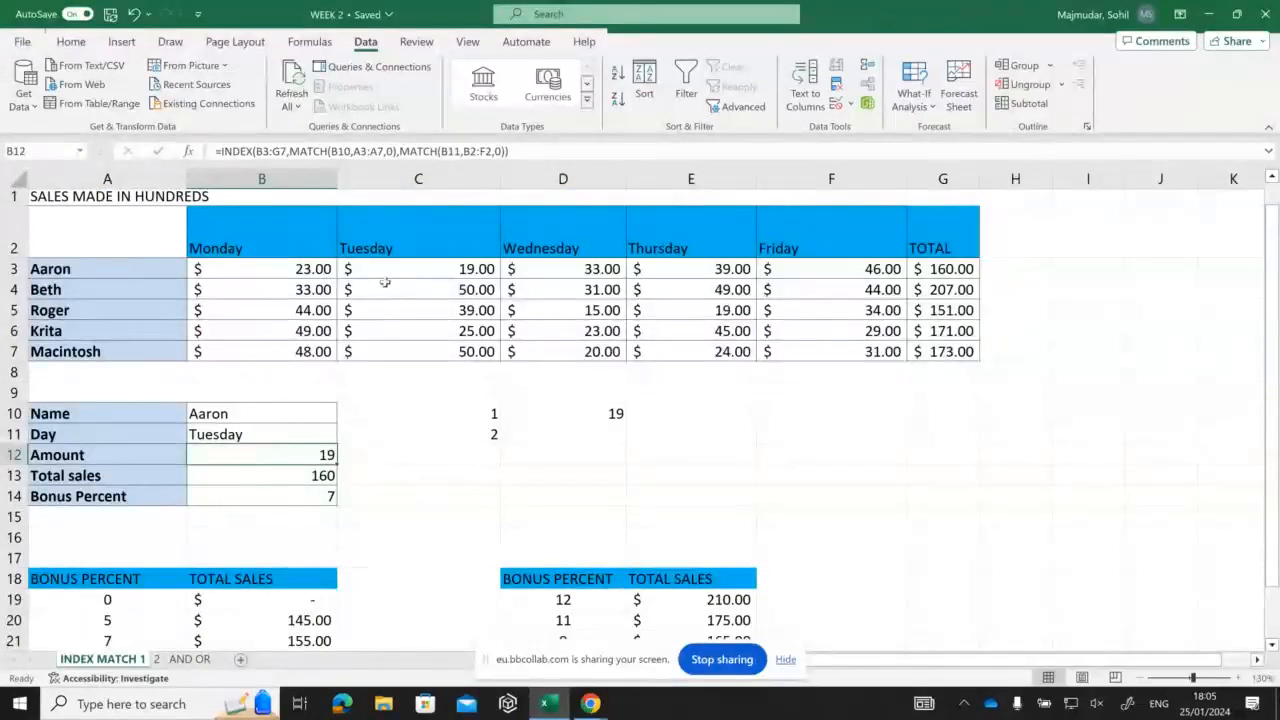
click(281, 500)
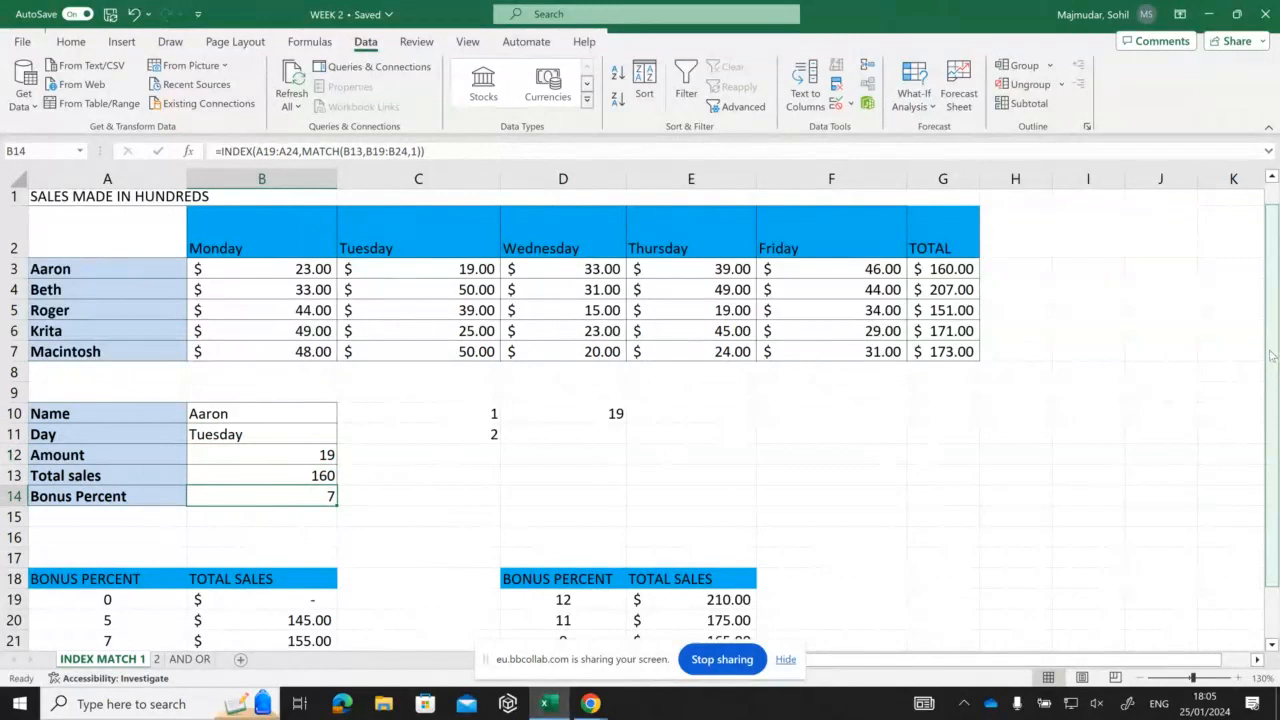
drag(1272, 355, 1272, 361)
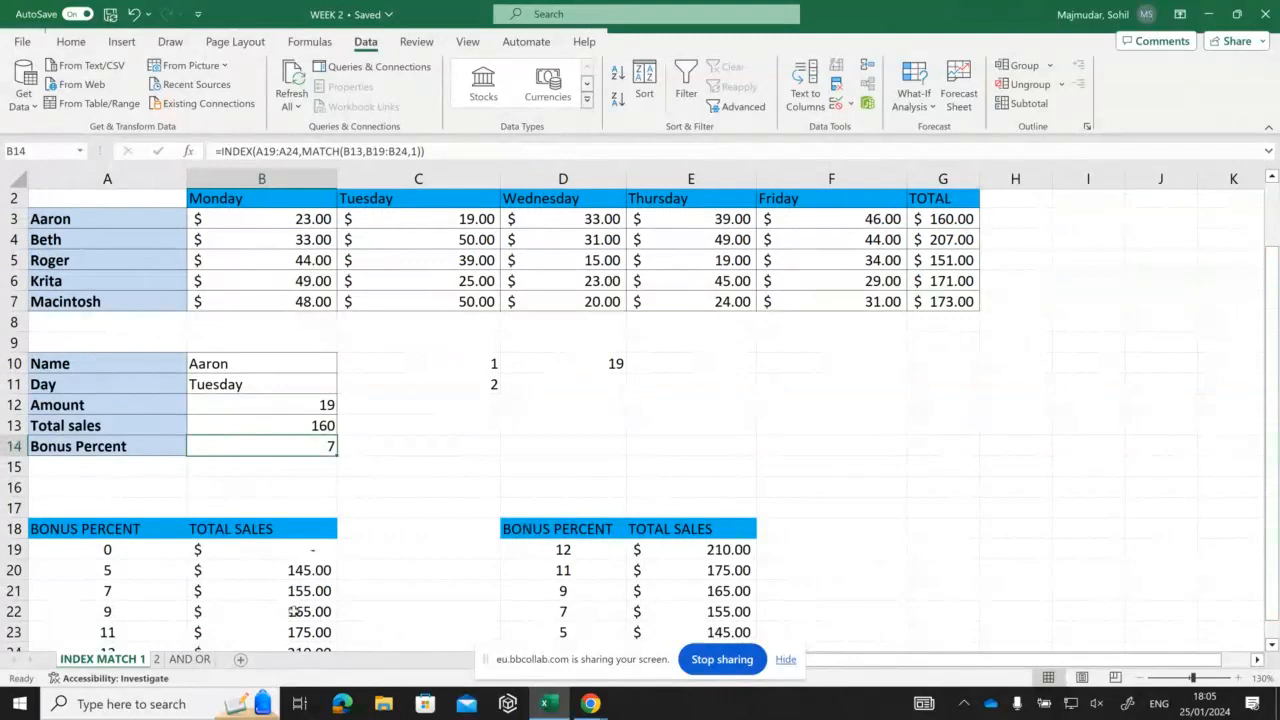
Step: Start an INDEX formula in C14, beside the Bonus Percent result, with D19:D24 as its array
click(431, 448)
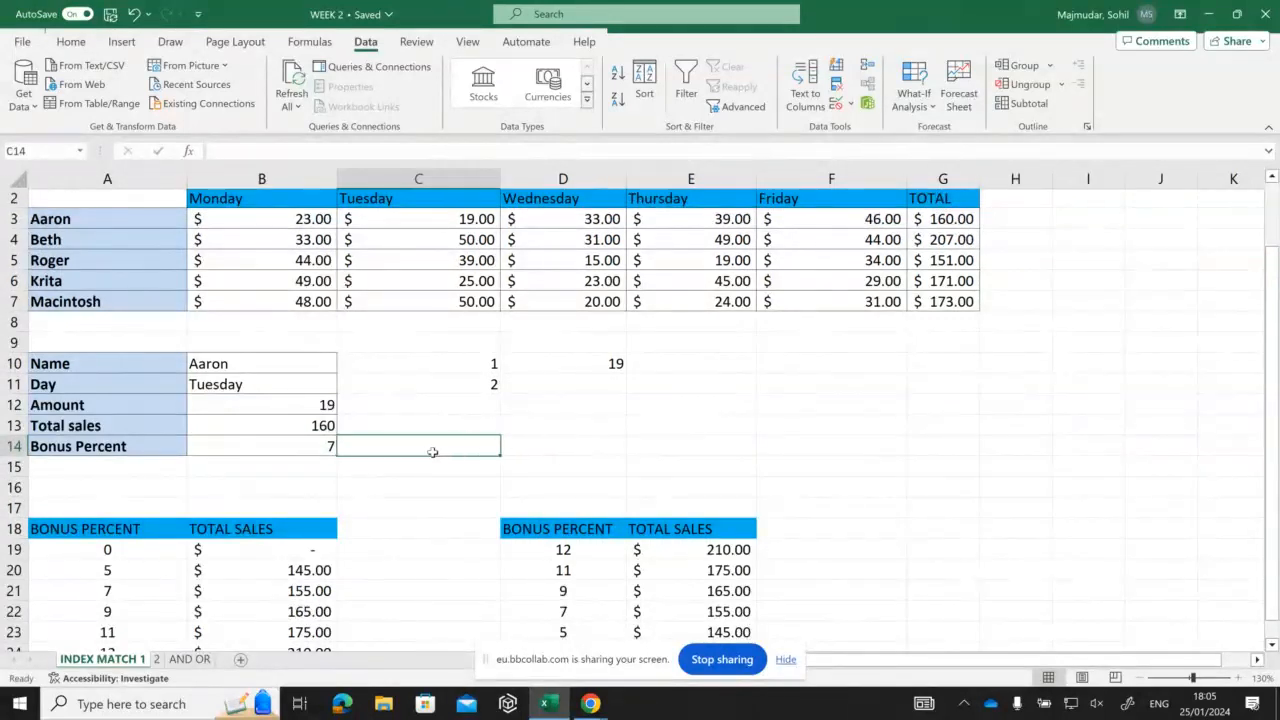
text(=)
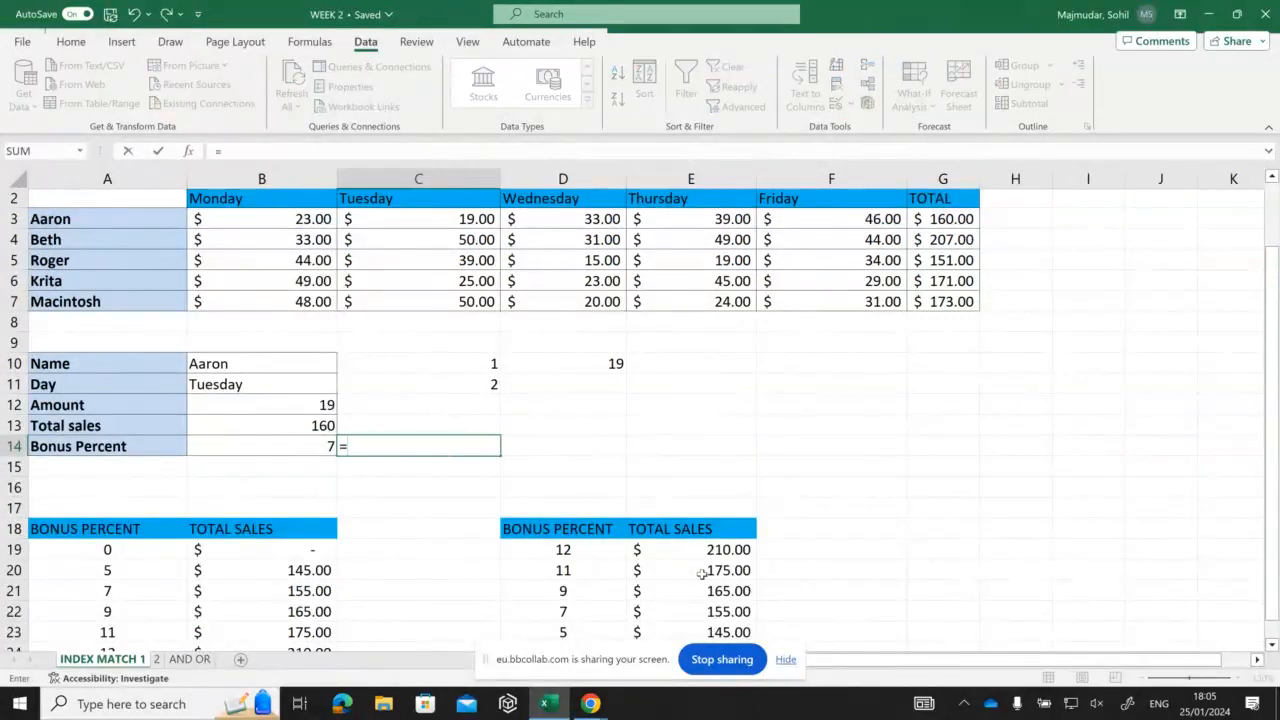
text(in)
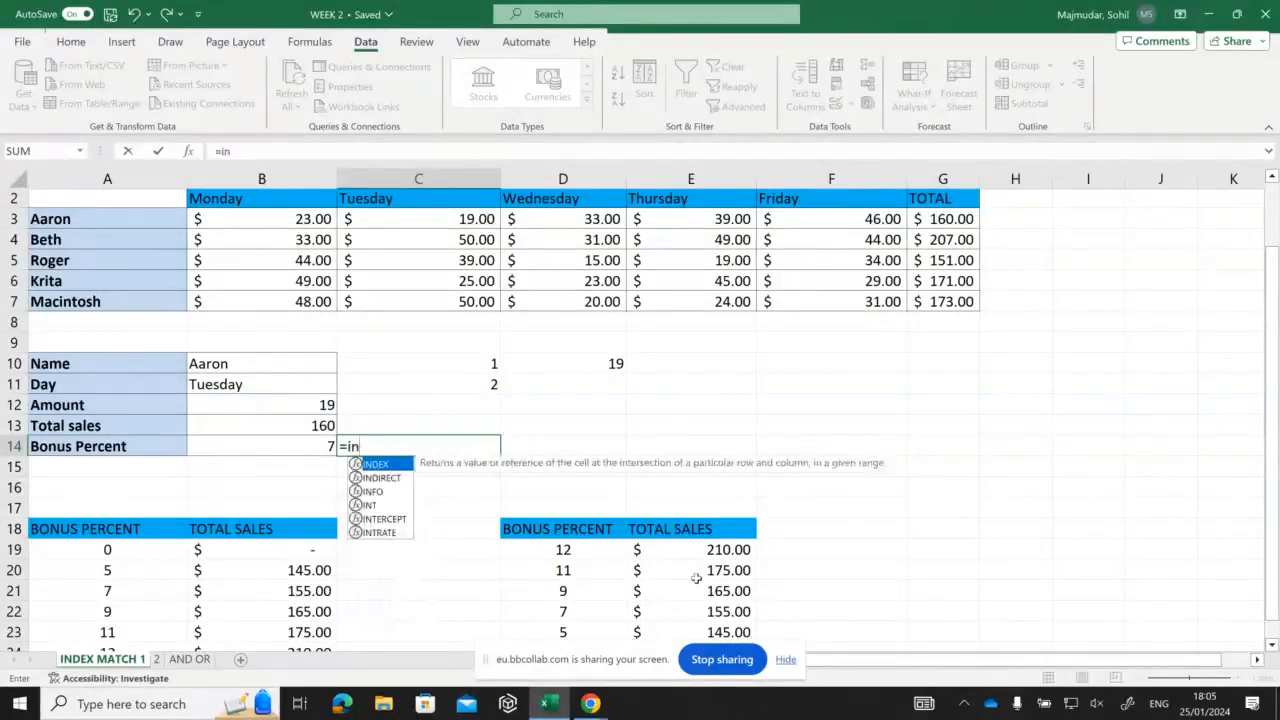
text(dex()
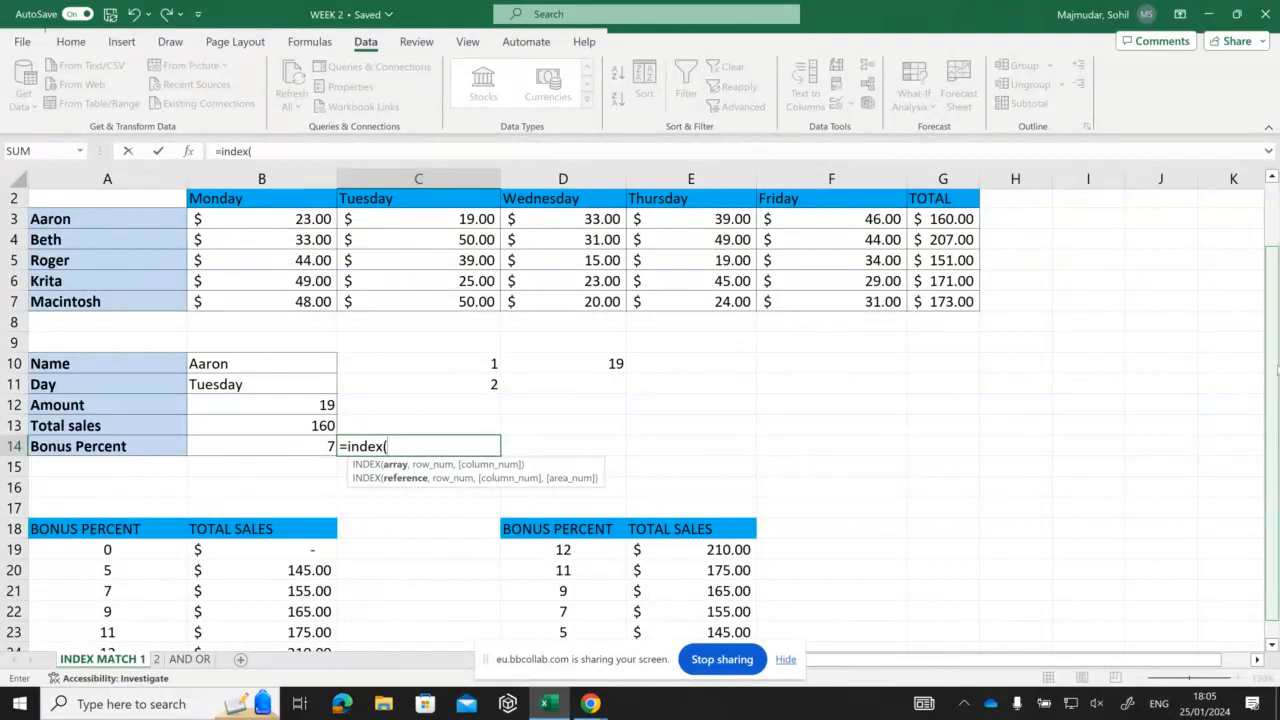
drag(1276, 370, 1275, 398)
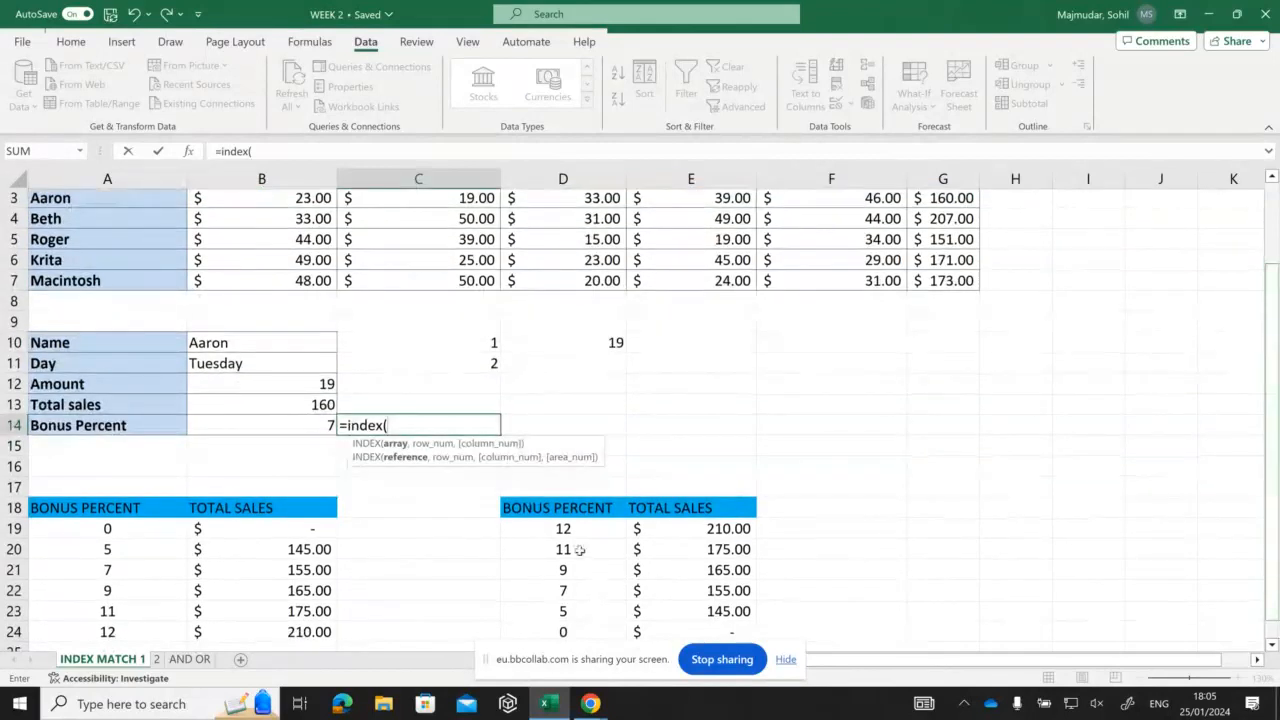
drag(566, 530, 566, 588)
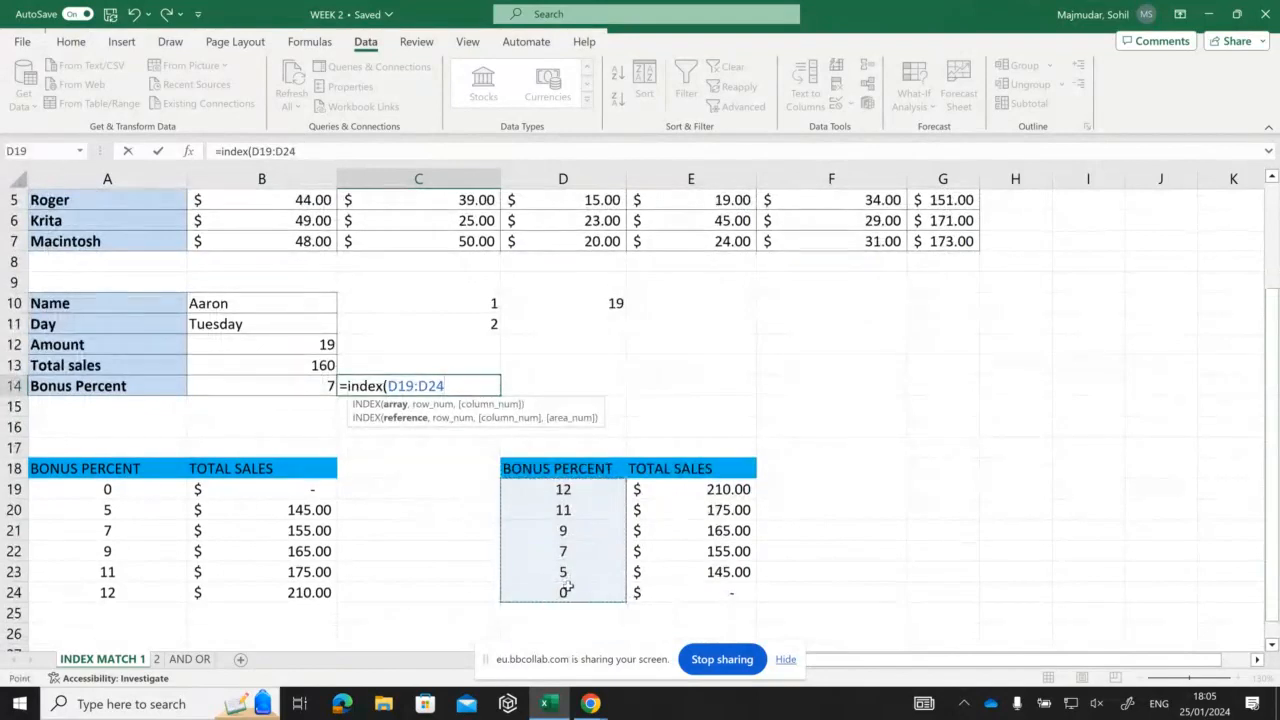
text(,)
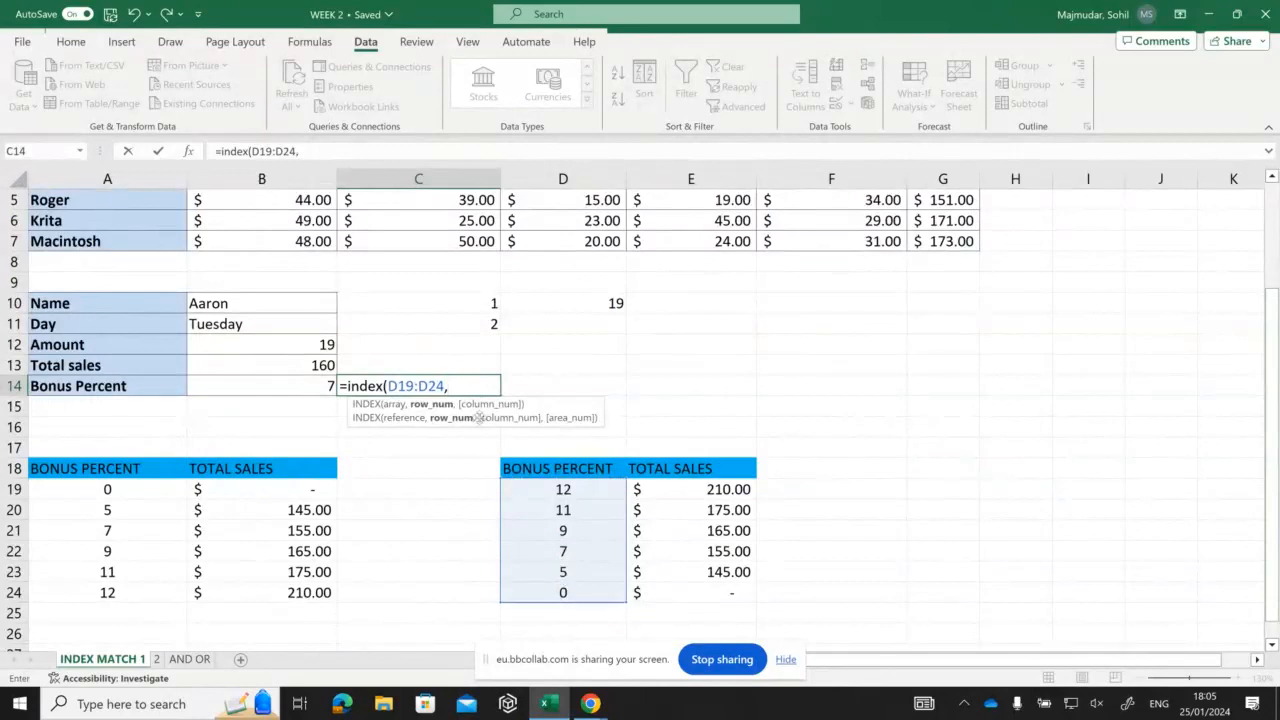
Step: Add a MATCH as the formula's row number, looking up B13 in the descending total sales range E19:E24
text(mathc)
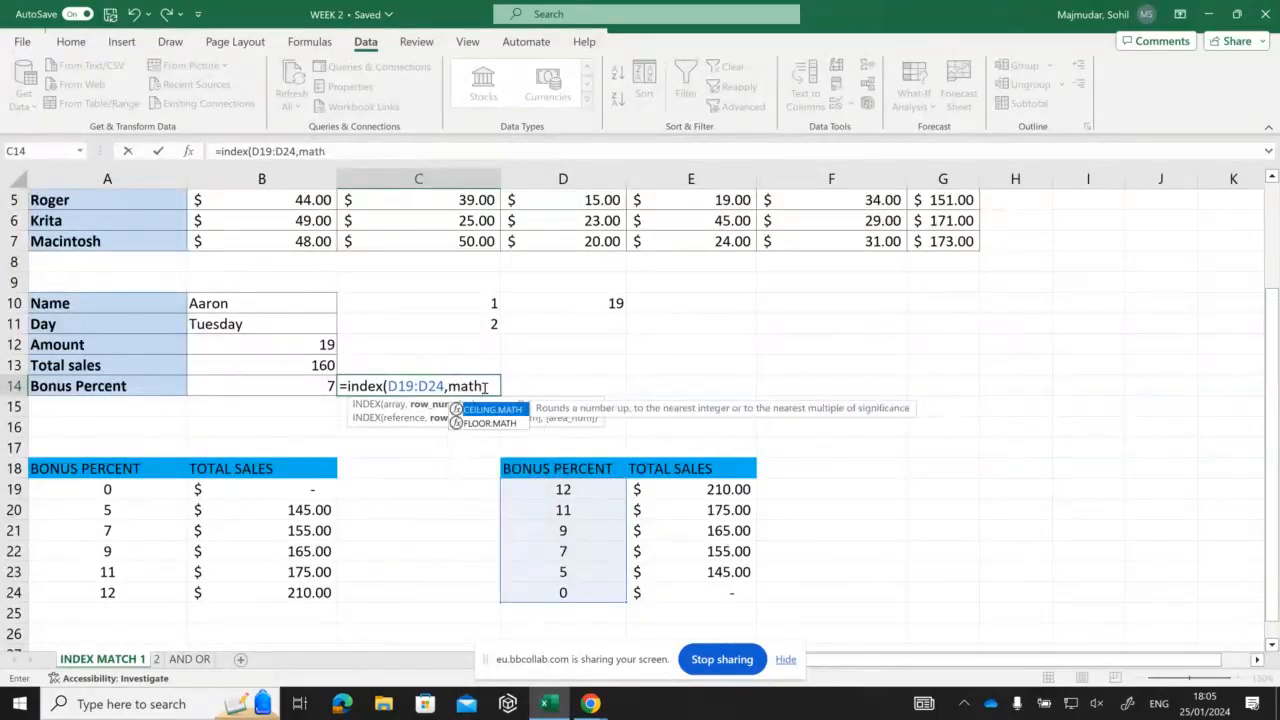
key(BackSpace)
key(BackSpace)
key(BackSpace)
text(tch)
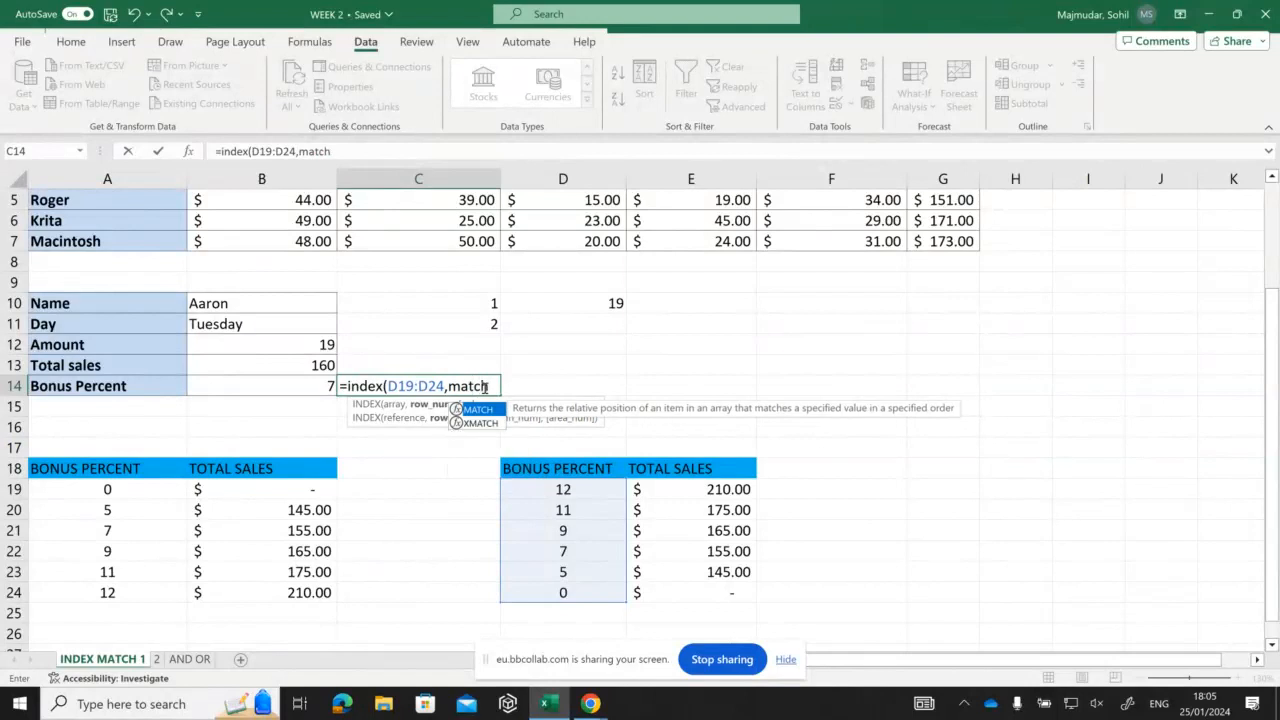
text(()
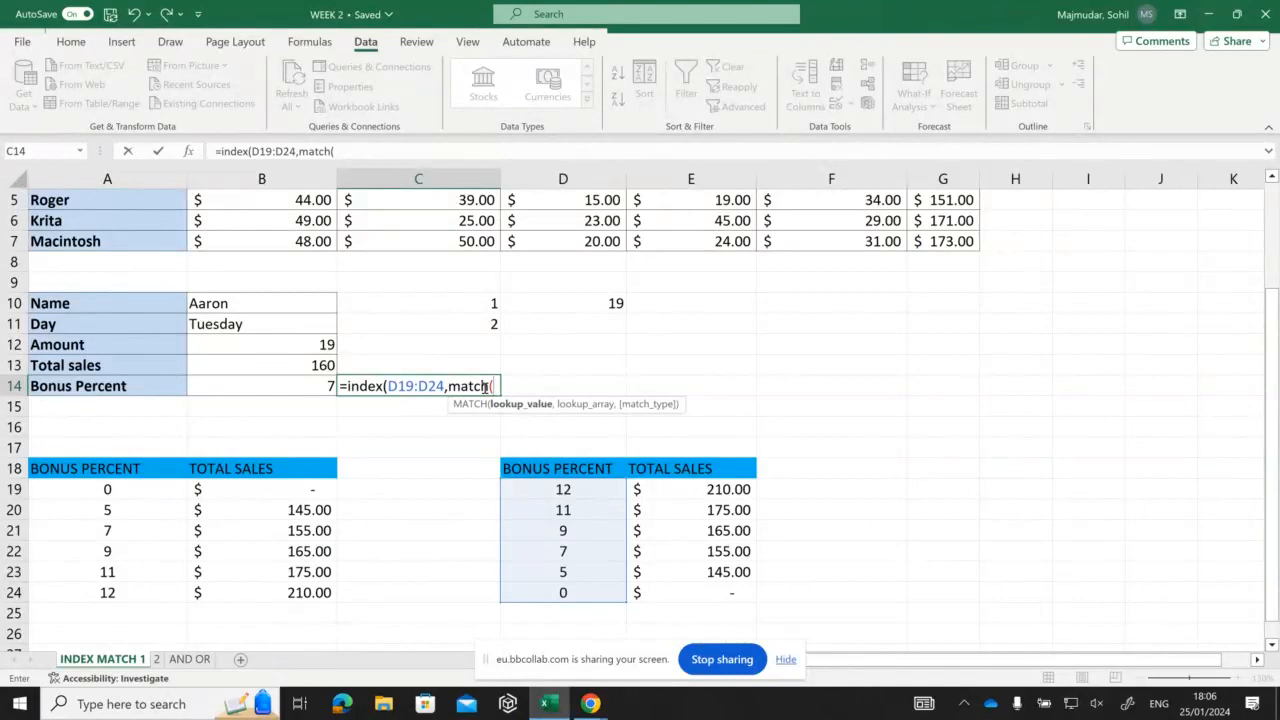
click(303, 365)
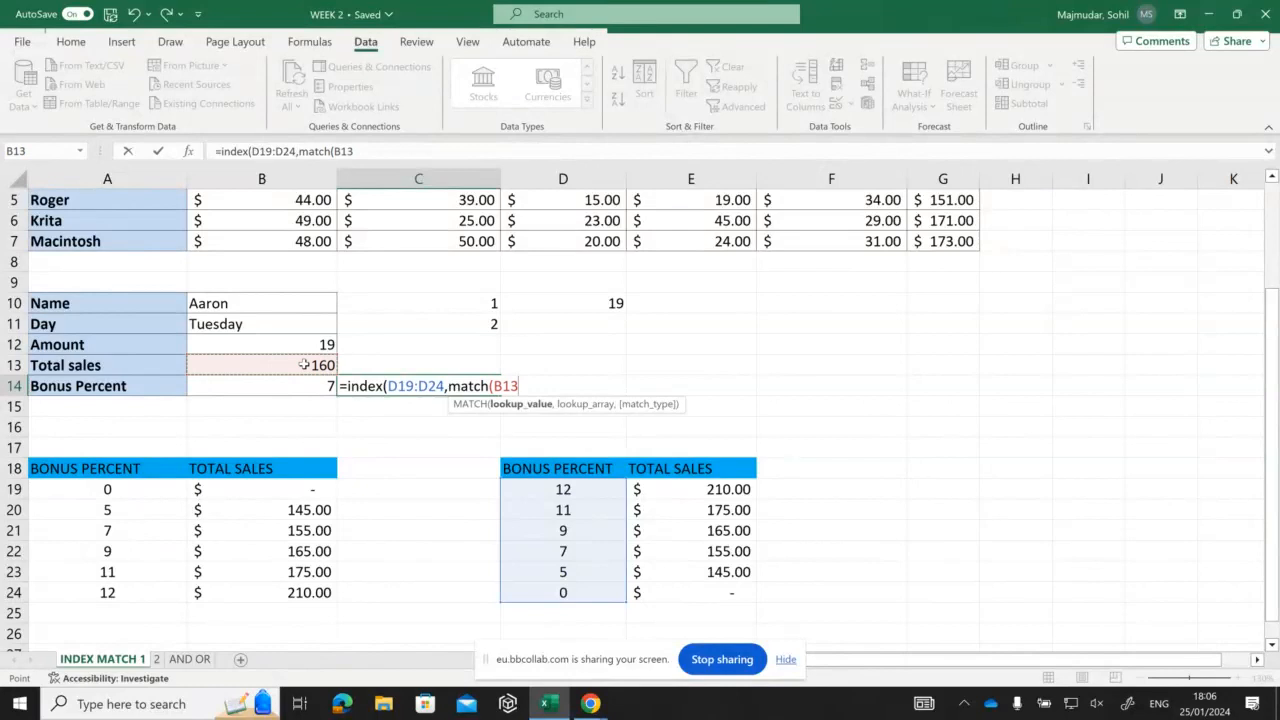
text(,)
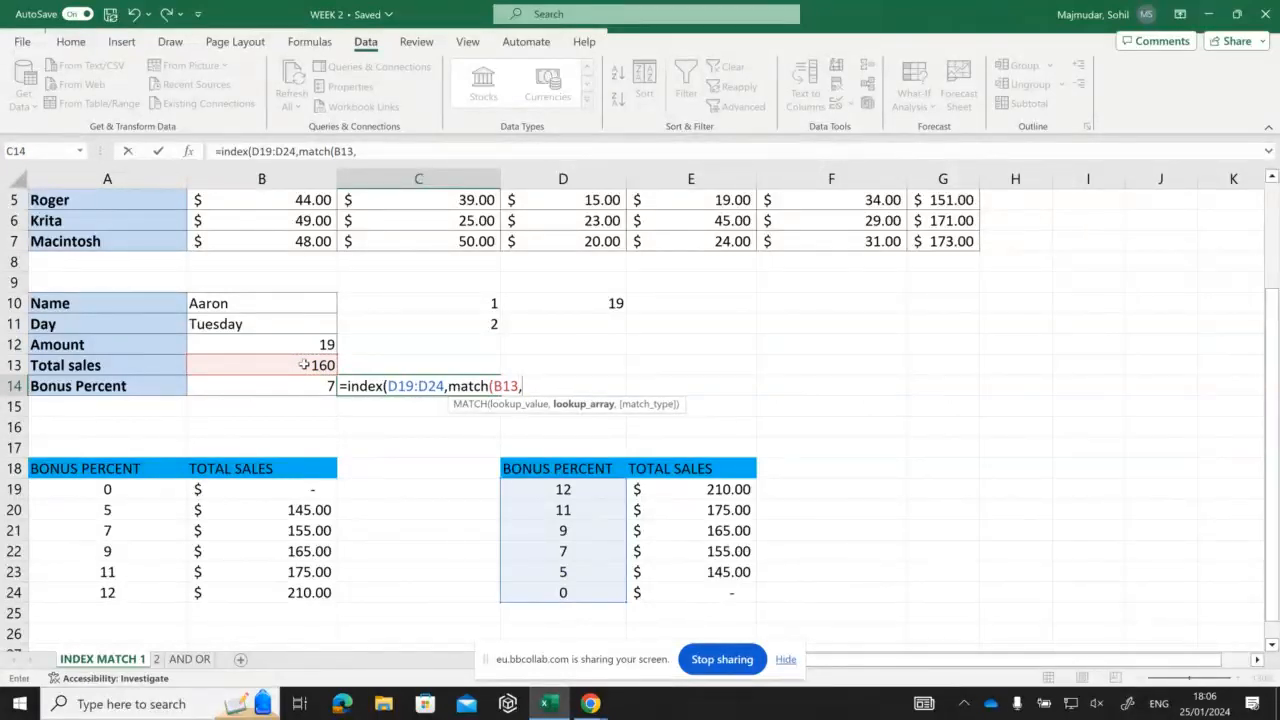
drag(720, 490, 714, 594)
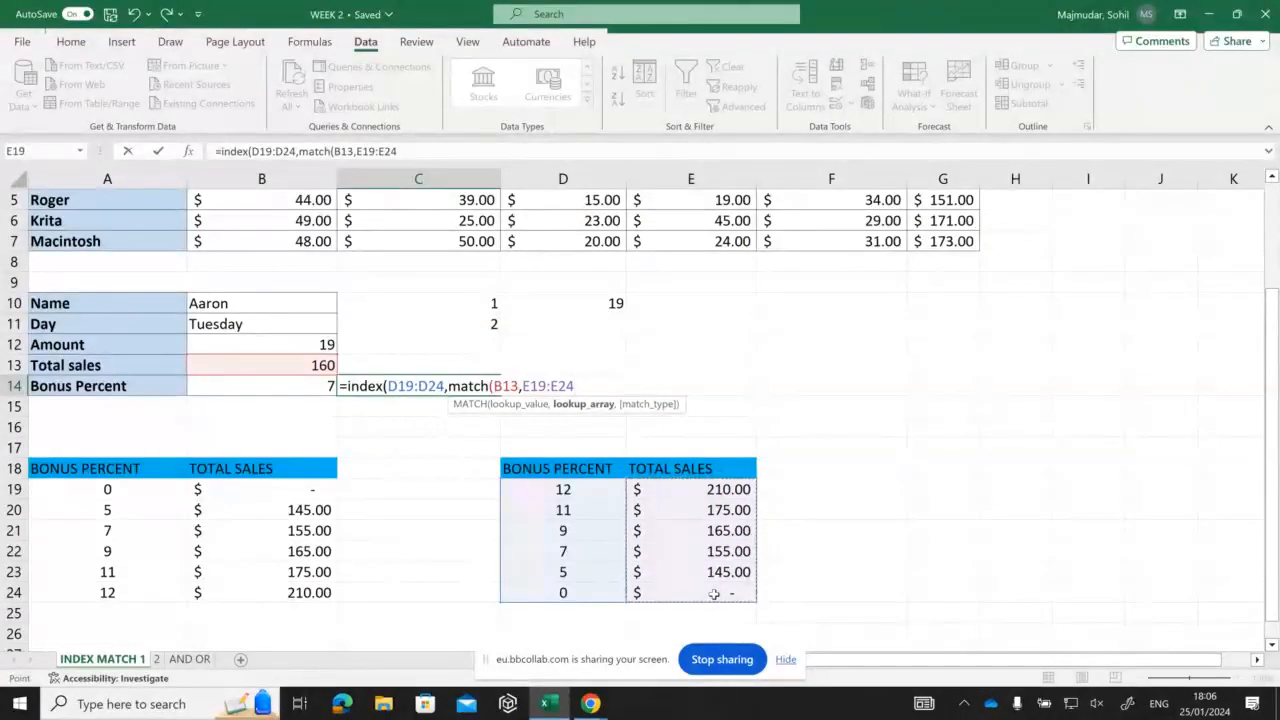
text(,)
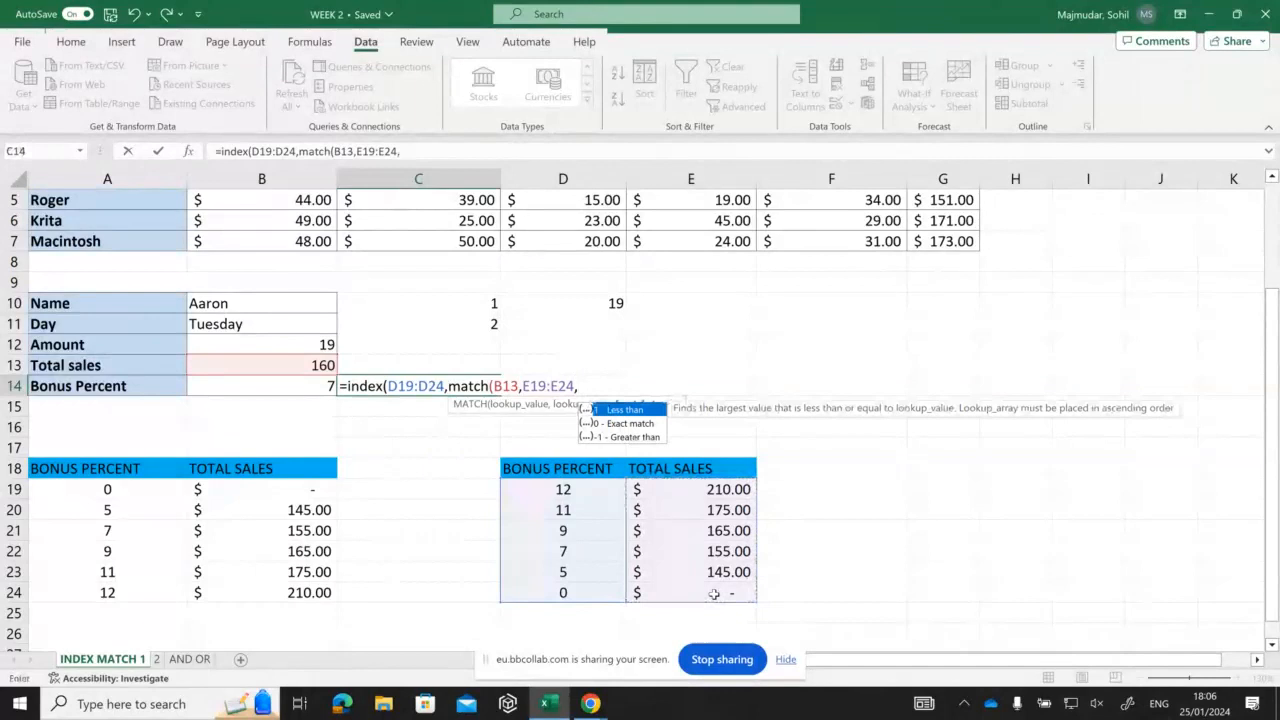
drag(714, 594, 619, 441)
text(,)
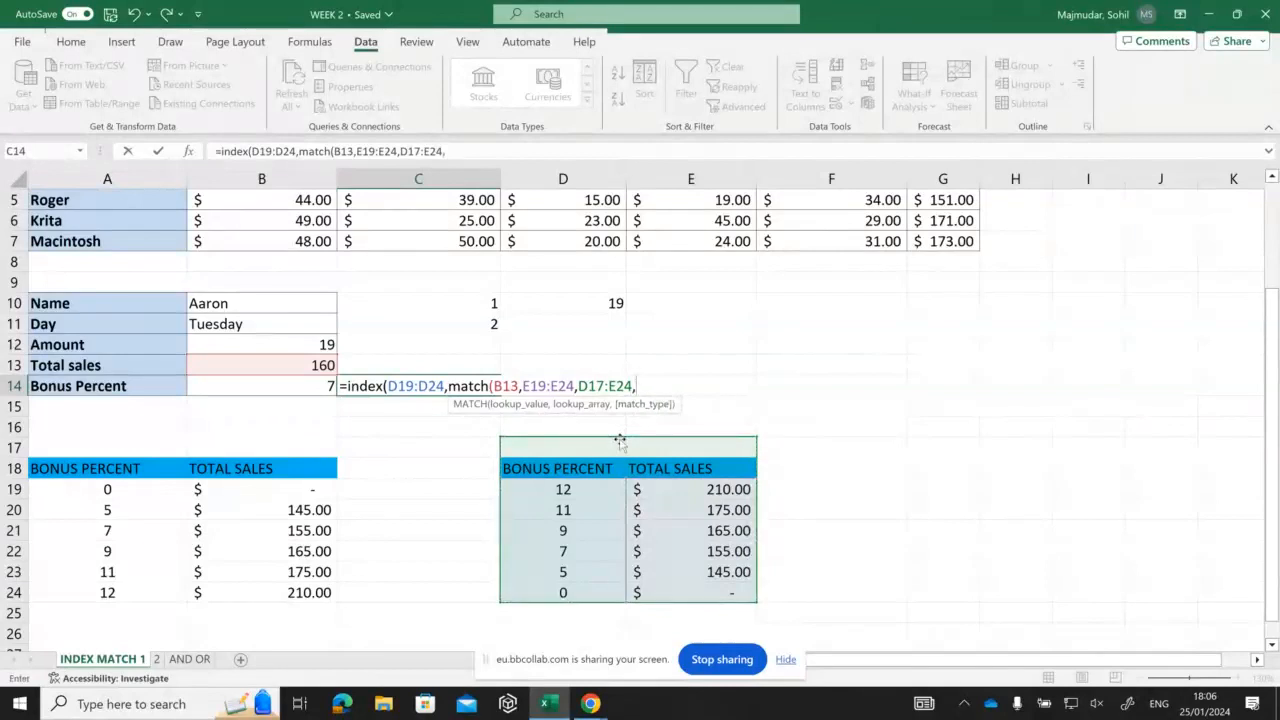
key(BackSpace)
key(BackSpace)
key(BackSpace)
key(BackSpace)
key(BackSpace)
key(BackSpace)
key(BackSpace)
key(BackSpace)
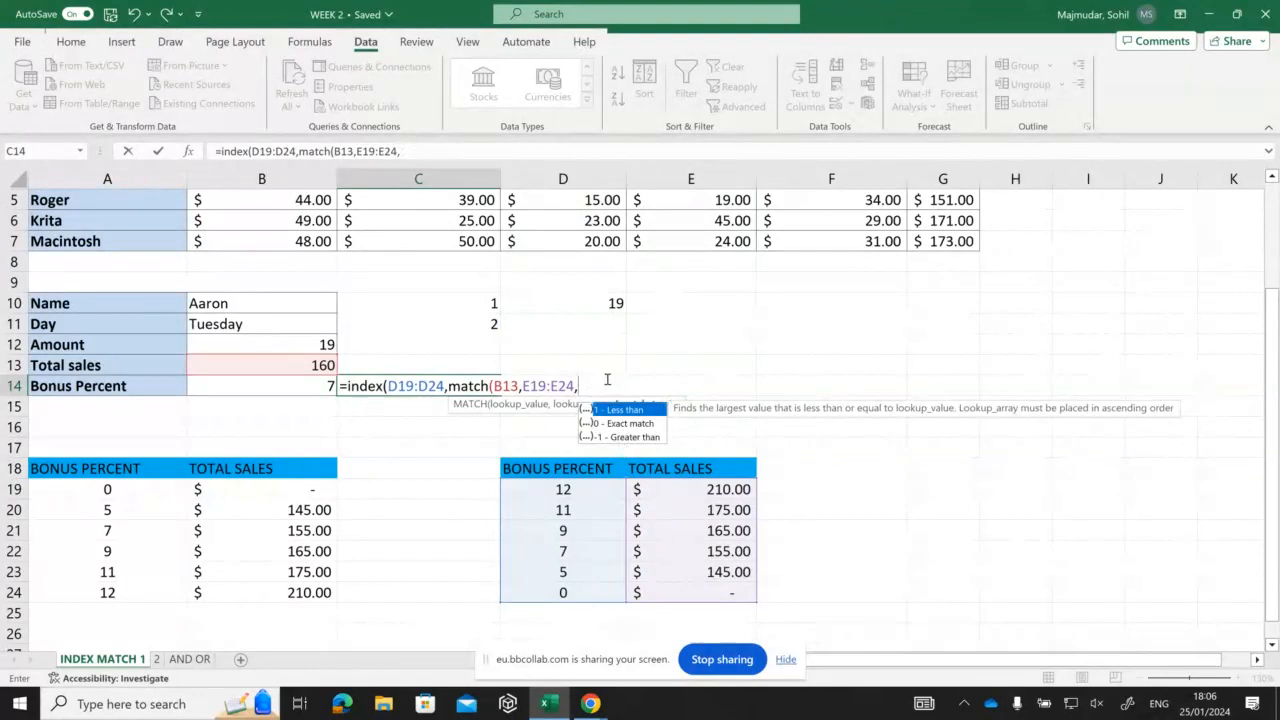
Step: Set the match type to -1 and complete the INDEX MATCH formula in C14
text(-1)
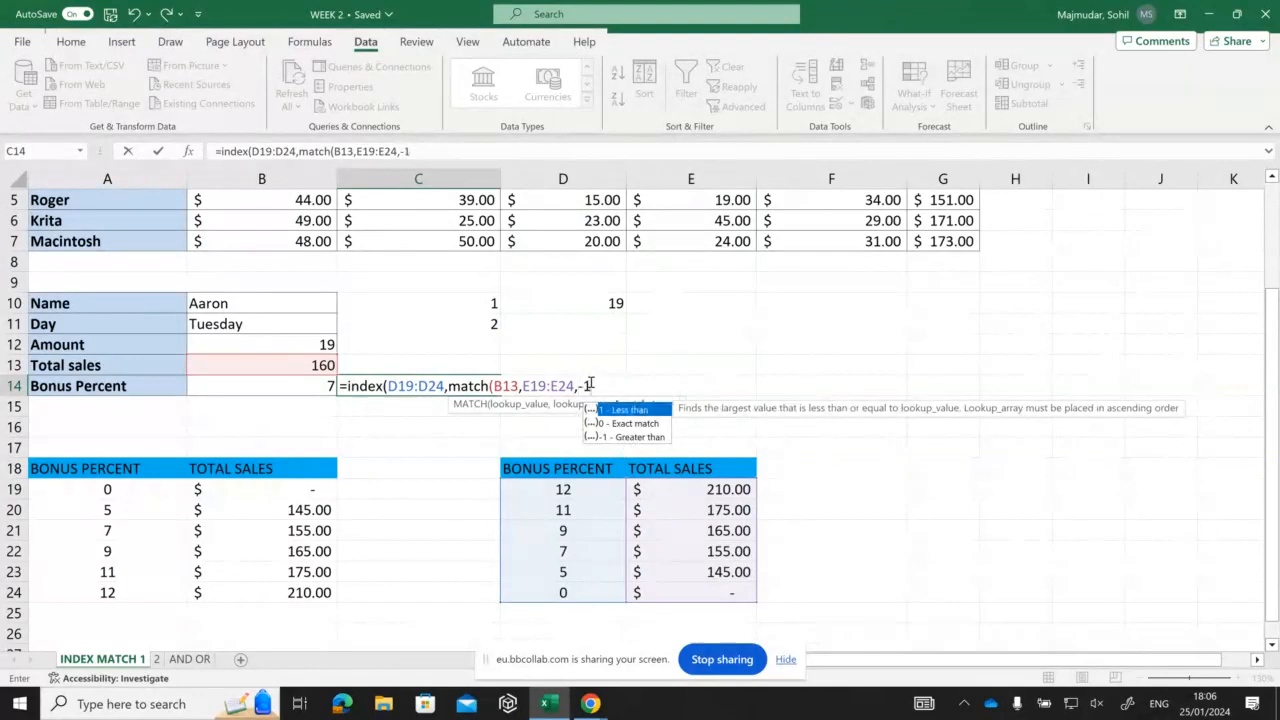
text())
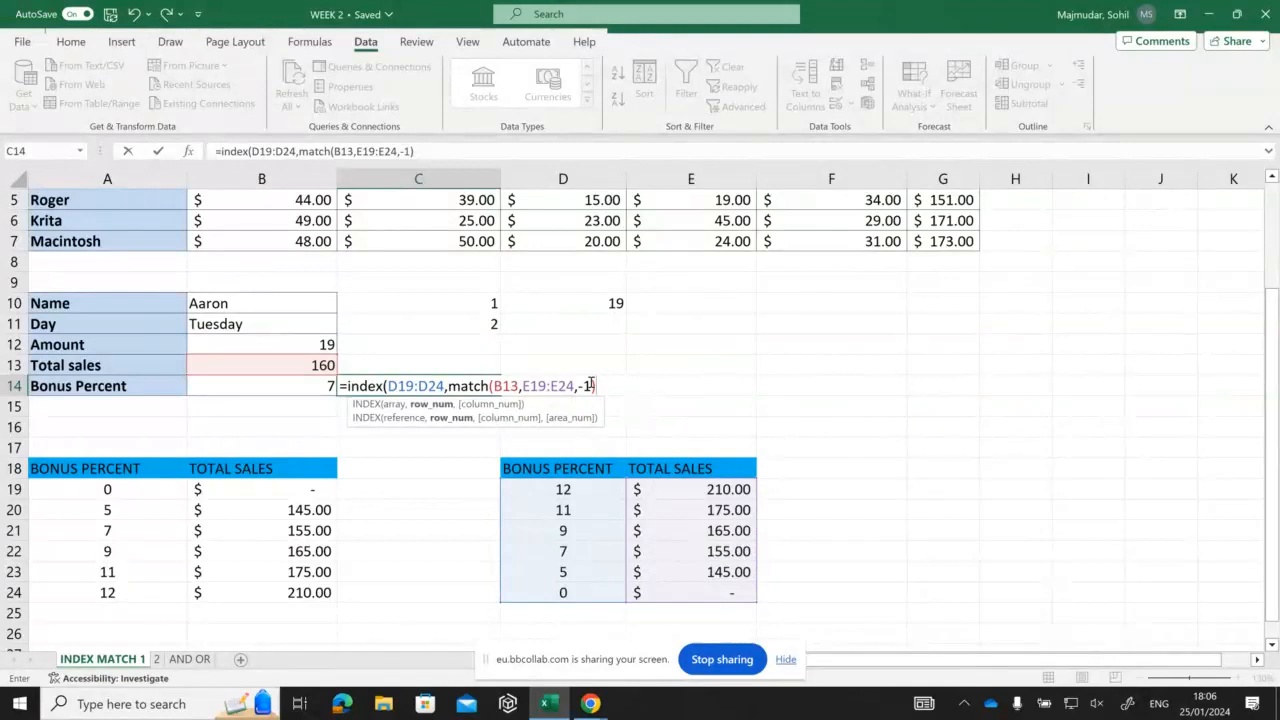
text())
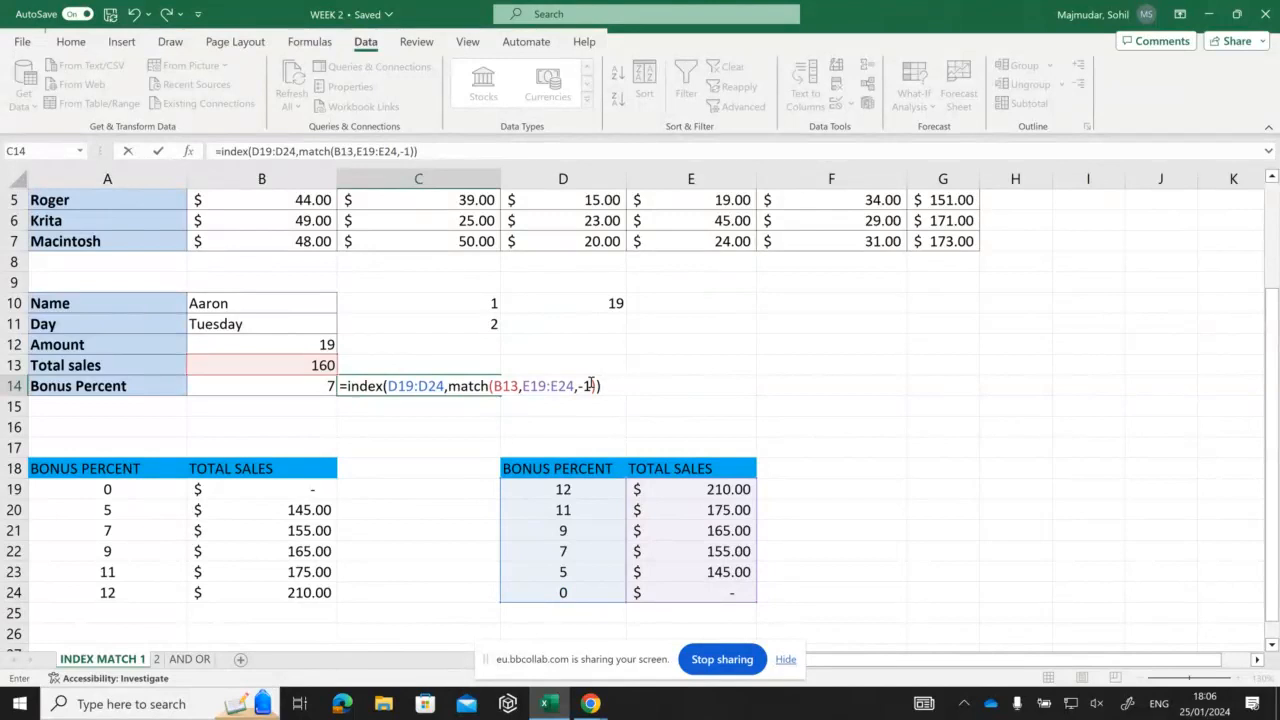
key(Return)
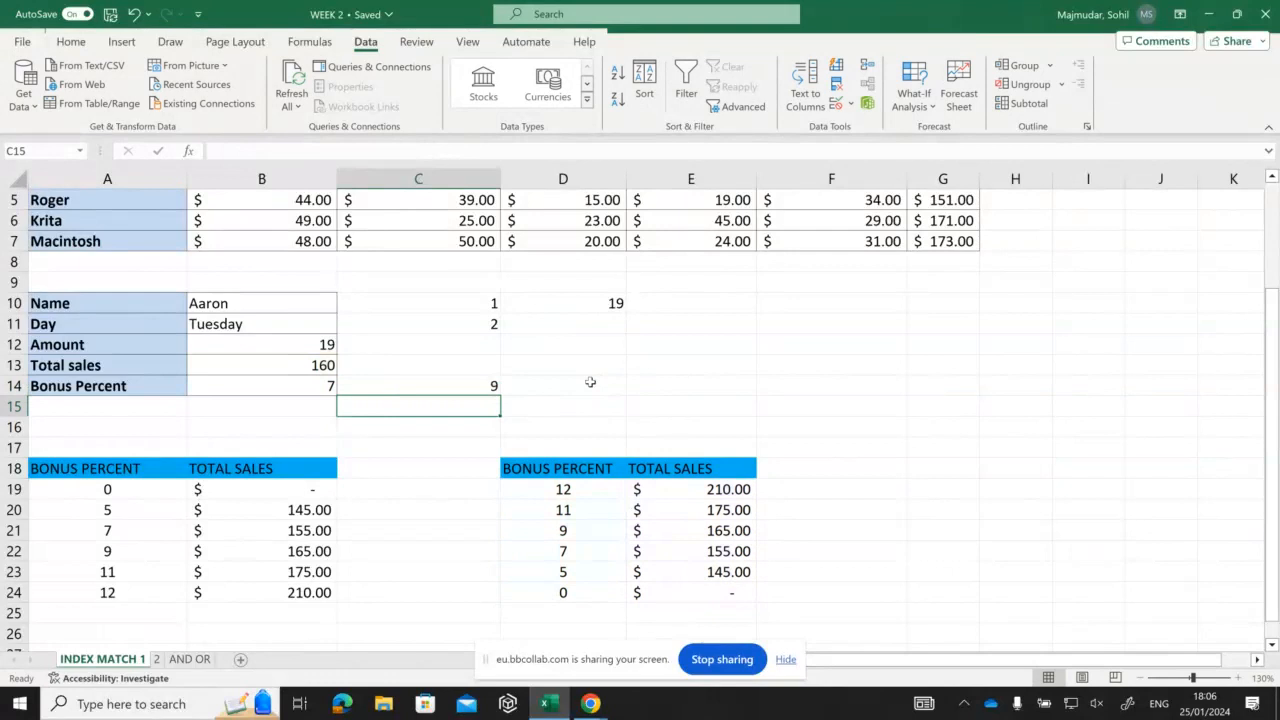
Step: Choose the third salesperson in the B10 name list to compare the bonus percents in B14 and C14
click(291, 297)
click(343, 304)
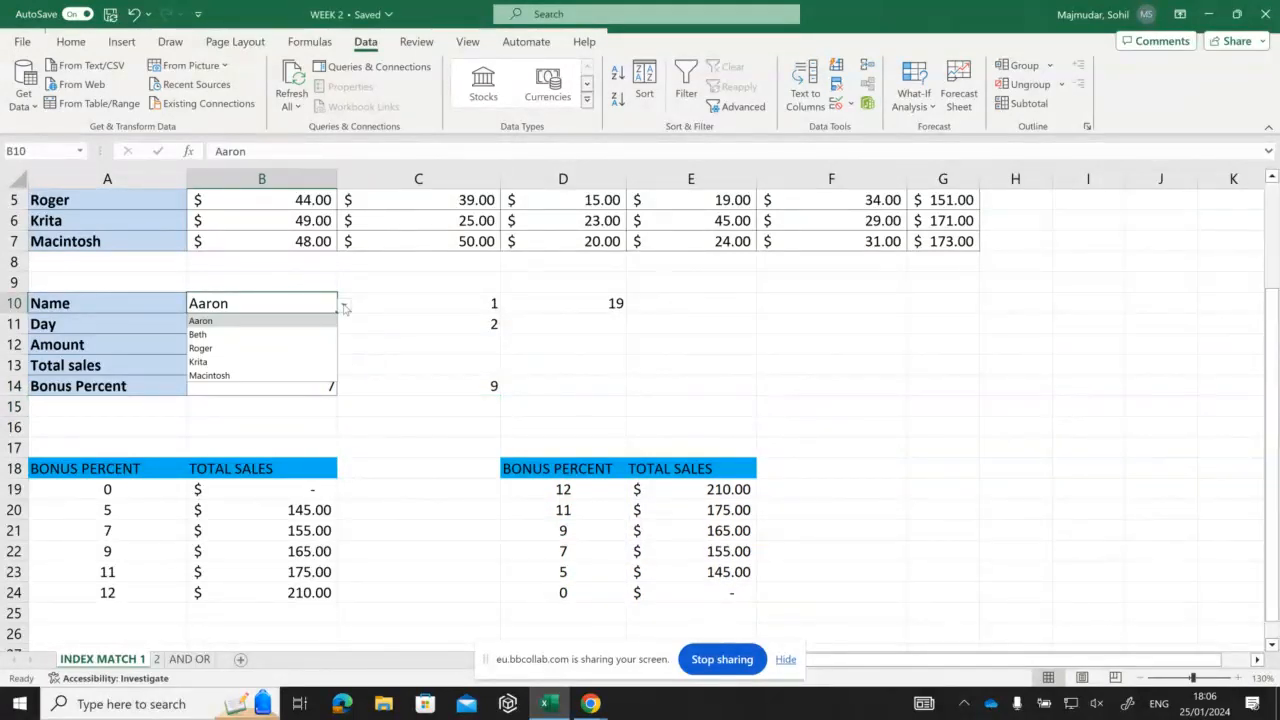
click(293, 349)
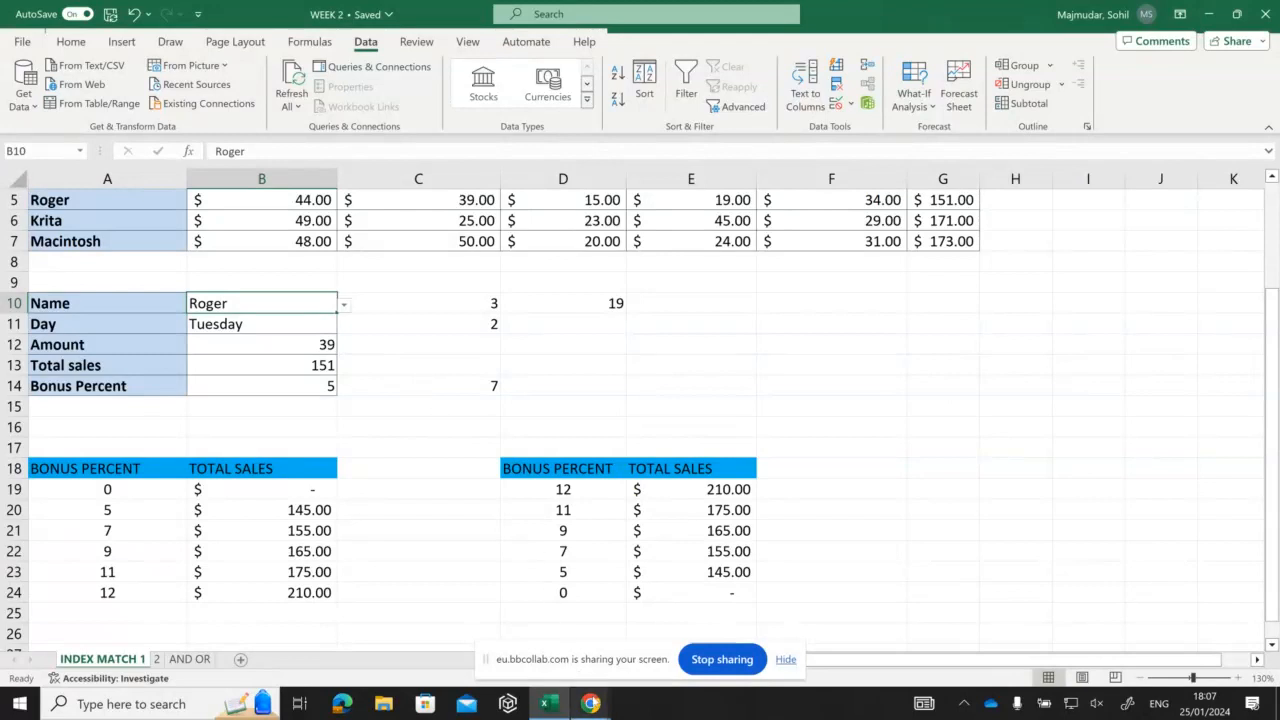
Step: Switch to Chrome with the Advanced Computer Apps session open
click(591, 704)
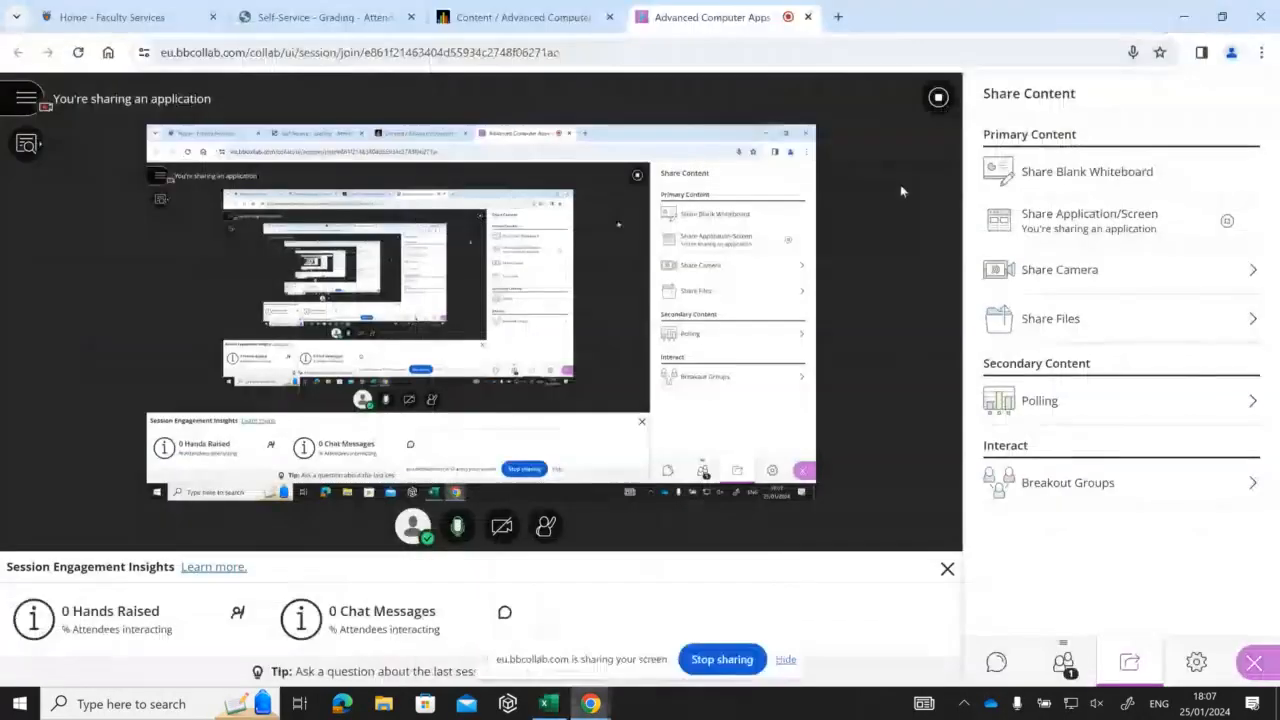